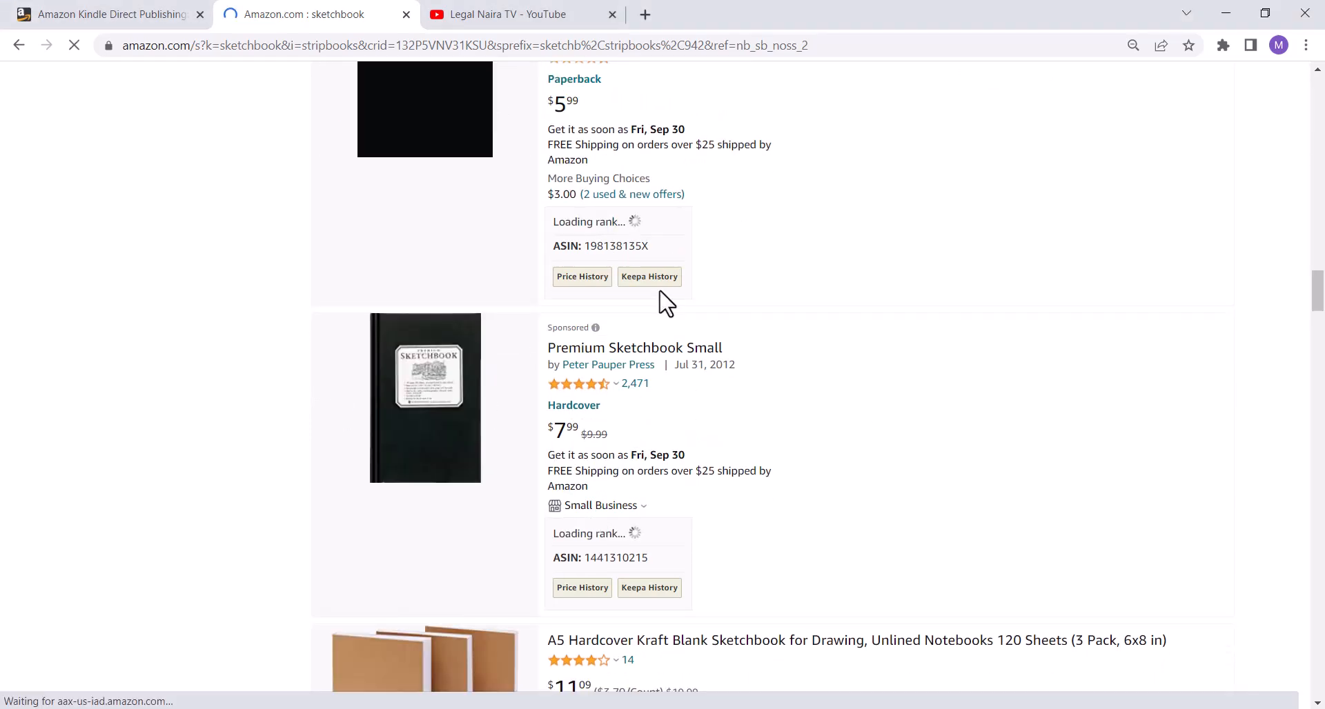
- Examine the Amazon book results for "sketchbook", checking each listing's best-sellers rank, price and page details
{"action": "scroll", "coordinate": [662, 306], "scroll_direction": "down", "scroll_amount": 3}
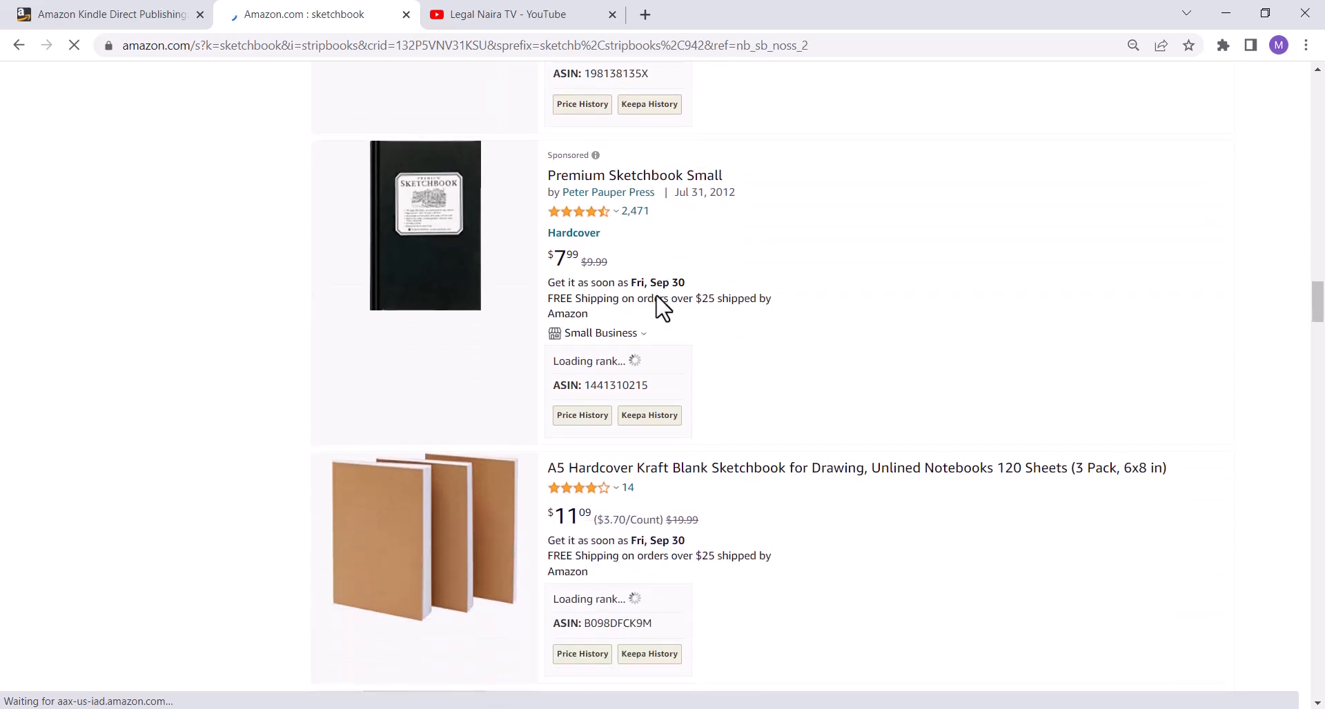
{"action": "scroll", "coordinate": [663, 307], "scroll_direction": "down", "scroll_amount": 3}
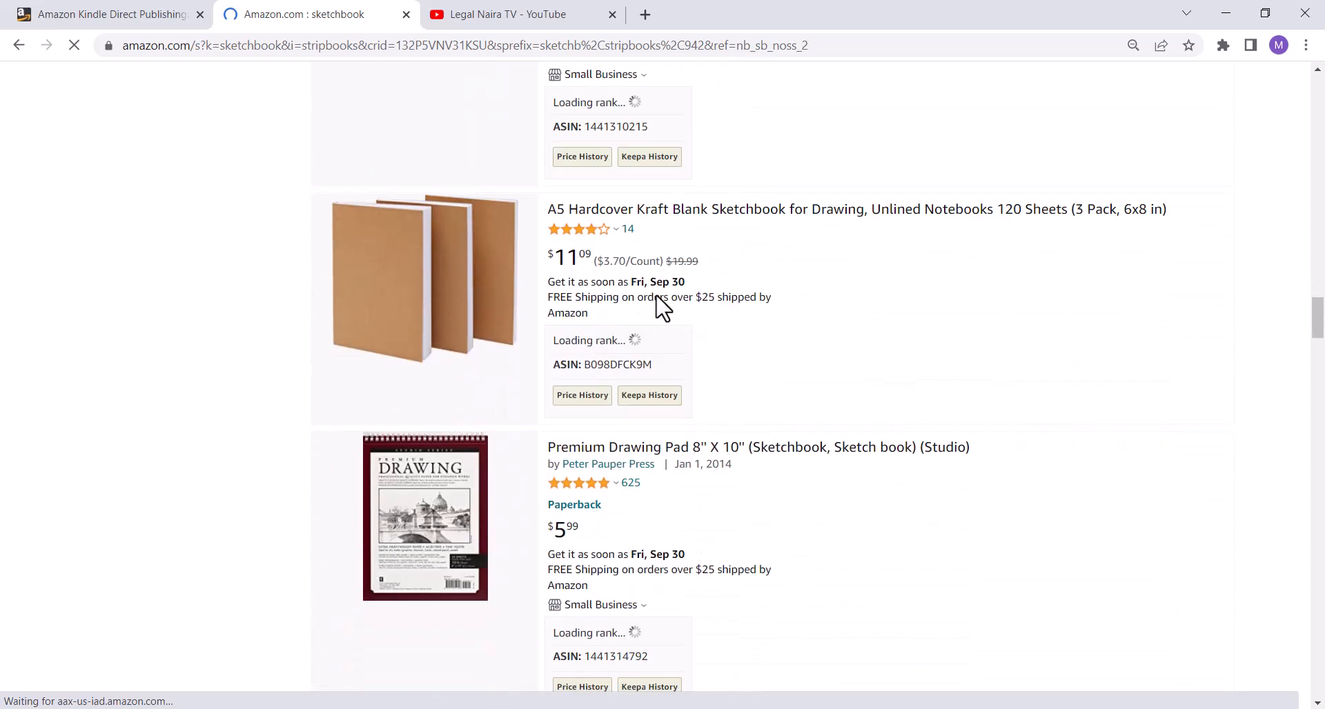
{"action": "scroll", "coordinate": [663, 307], "scroll_direction": "down", "scroll_amount": 4}
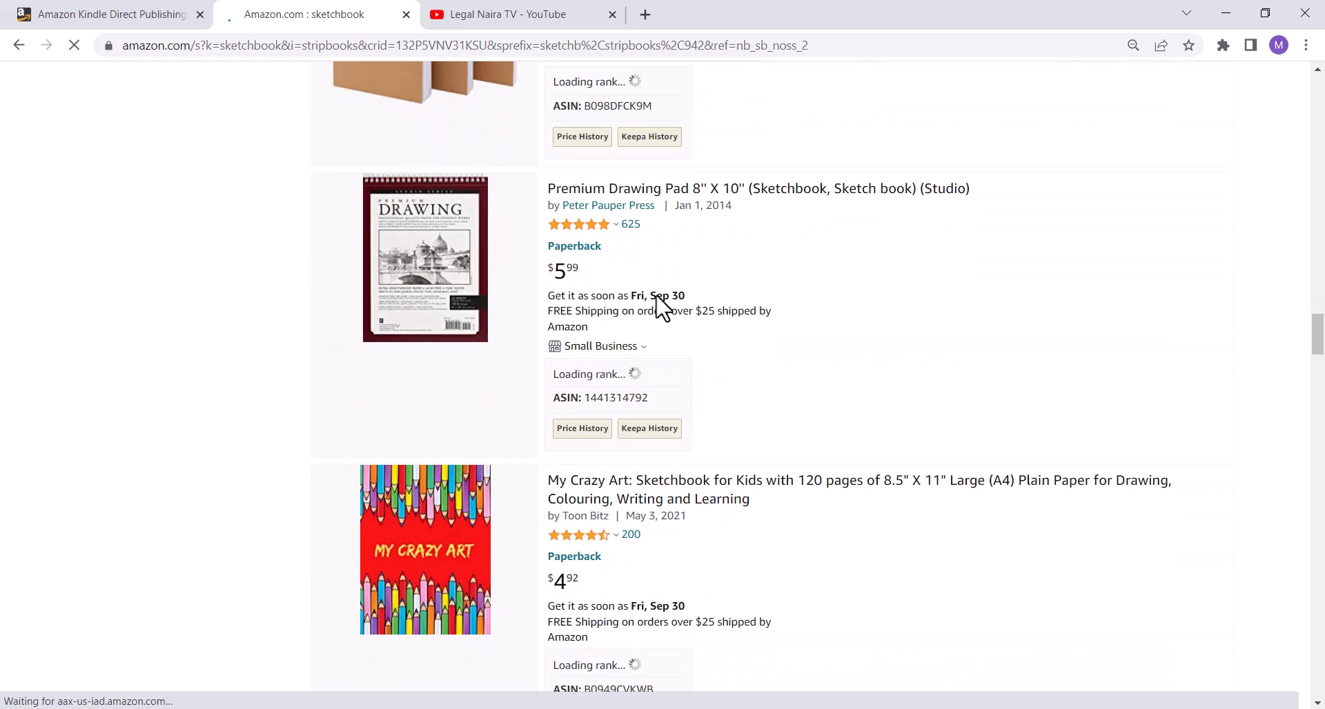
{"action": "scroll", "coordinate": [666, 296], "scroll_direction": "down", "scroll_amount": 5}
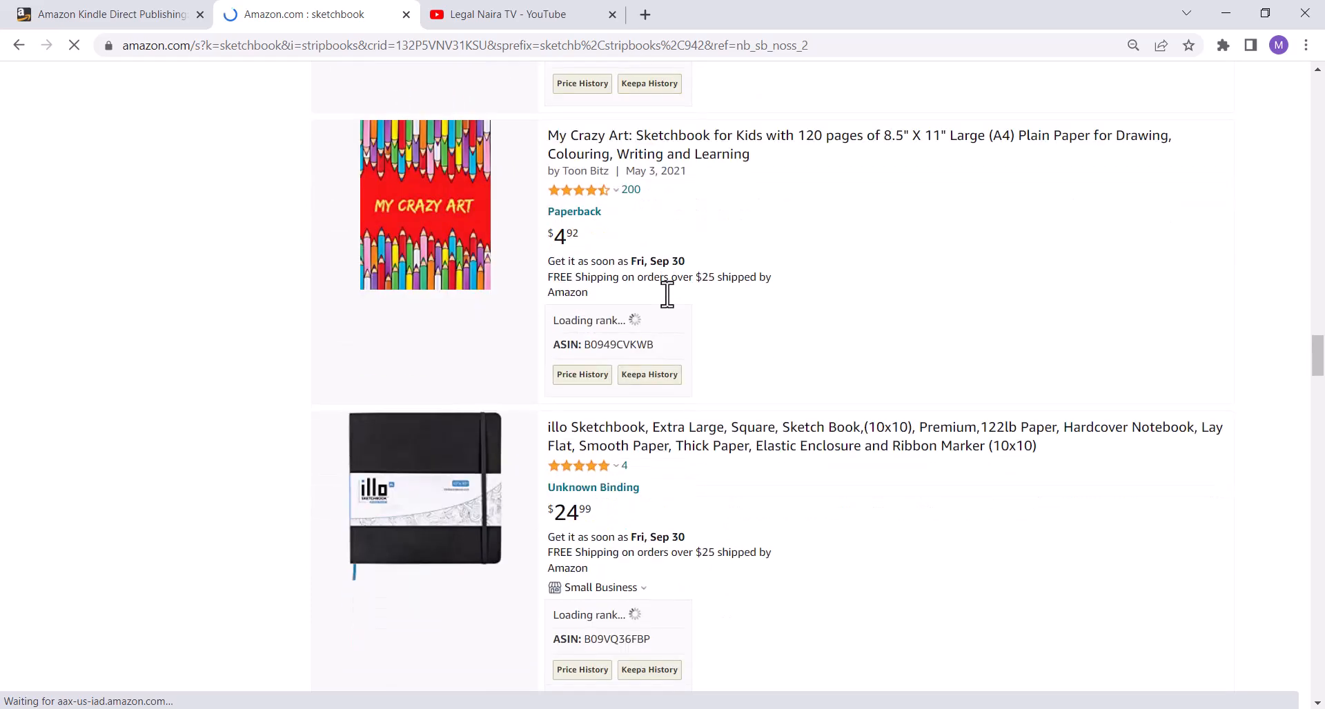
{"action": "scroll", "coordinate": [667, 294], "scroll_direction": "up", "scroll_amount": 12}
{"action": "scroll", "coordinate": [680, 296], "scroll_direction": "up", "scroll_amount": 2}
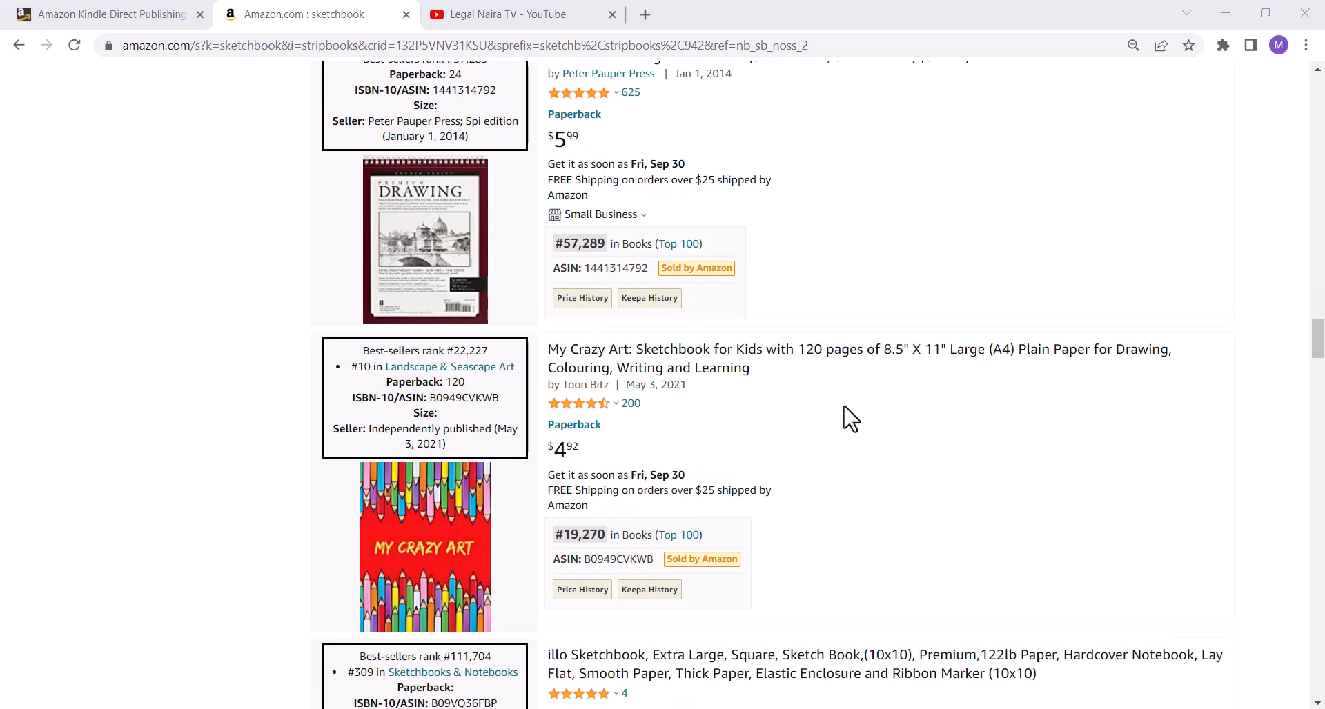
{"action": "scroll", "coordinate": [851, 419], "scroll_direction": "down", "scroll_amount": 5}
{"action": "scroll", "coordinate": [850, 419], "scroll_direction": "down", "scroll_amount": 6}
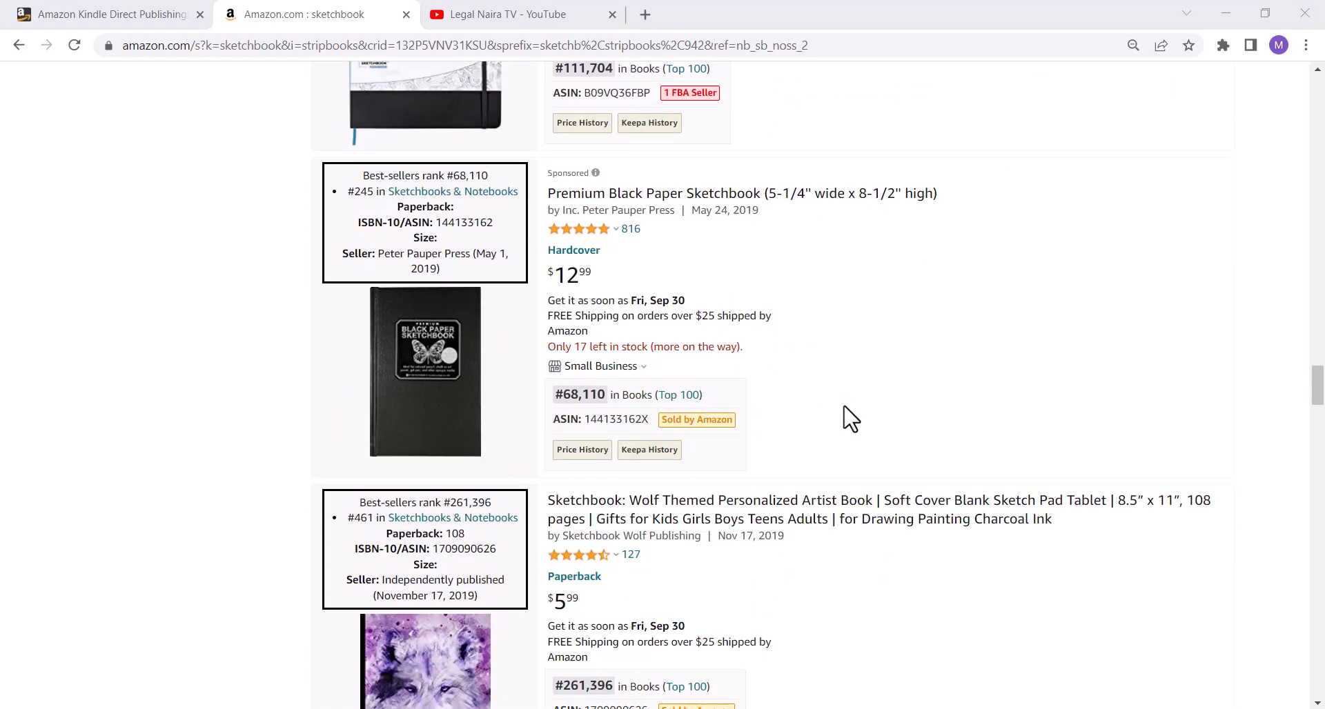
{"action": "scroll", "coordinate": [851, 418], "scroll_direction": "up", "scroll_amount": 10}
{"action": "scroll", "coordinate": [848, 416], "scroll_direction": "up", "scroll_amount": 8}
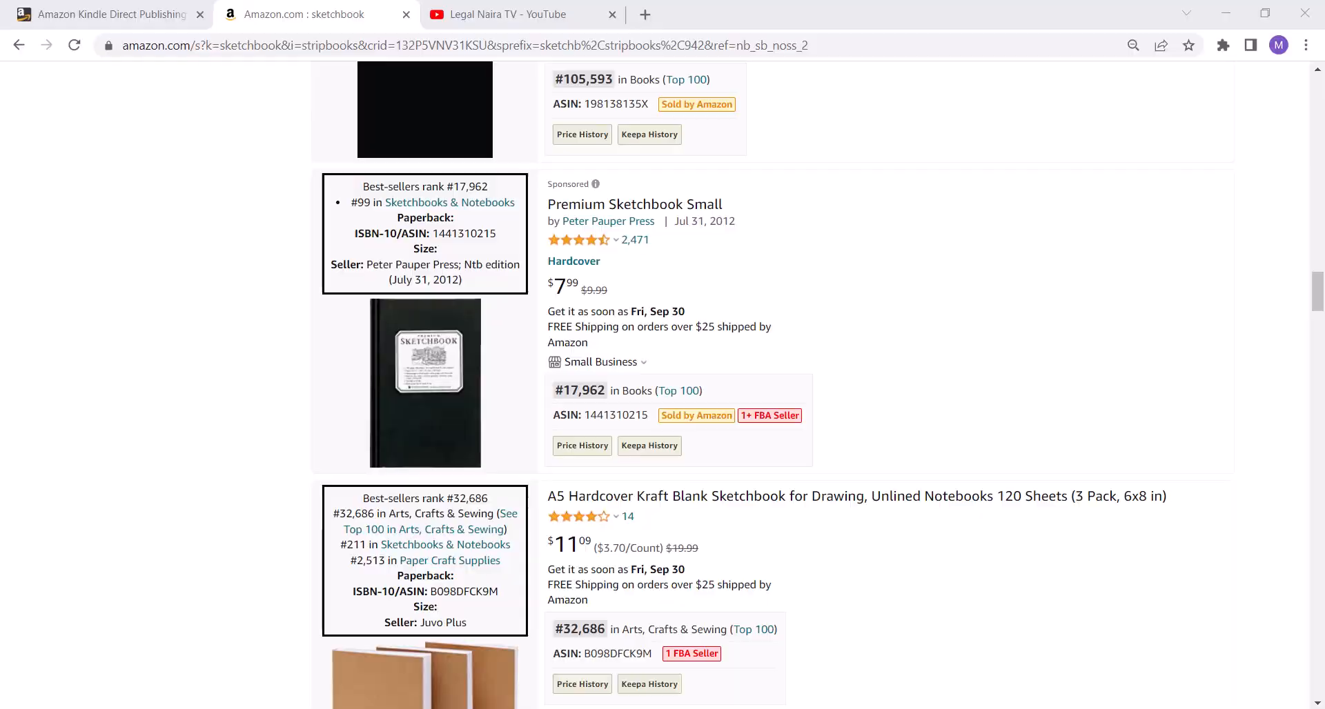
- Switch to Canva and create a new custom-size design, 5.5 in wide and 8.5 in high
{"action": "key", "text": "alt+Tab"}
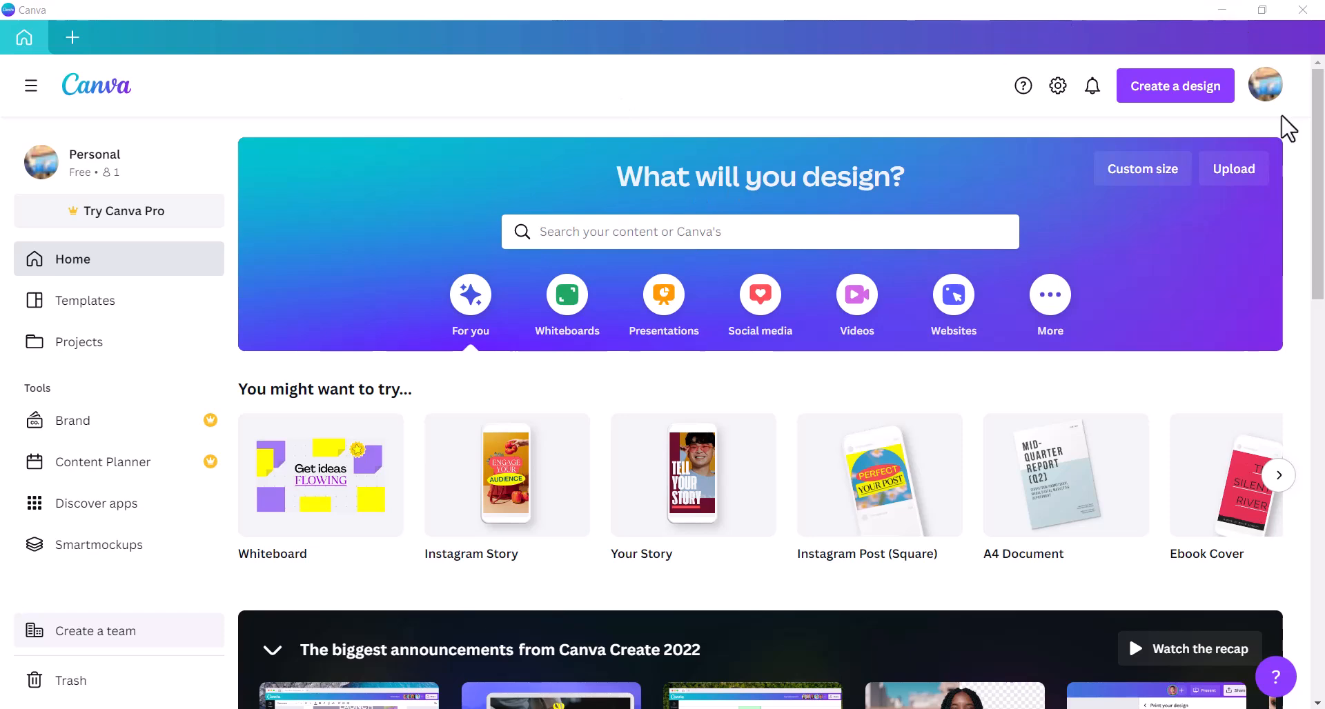
{"action": "left_click", "coordinate": [1184, 98]}
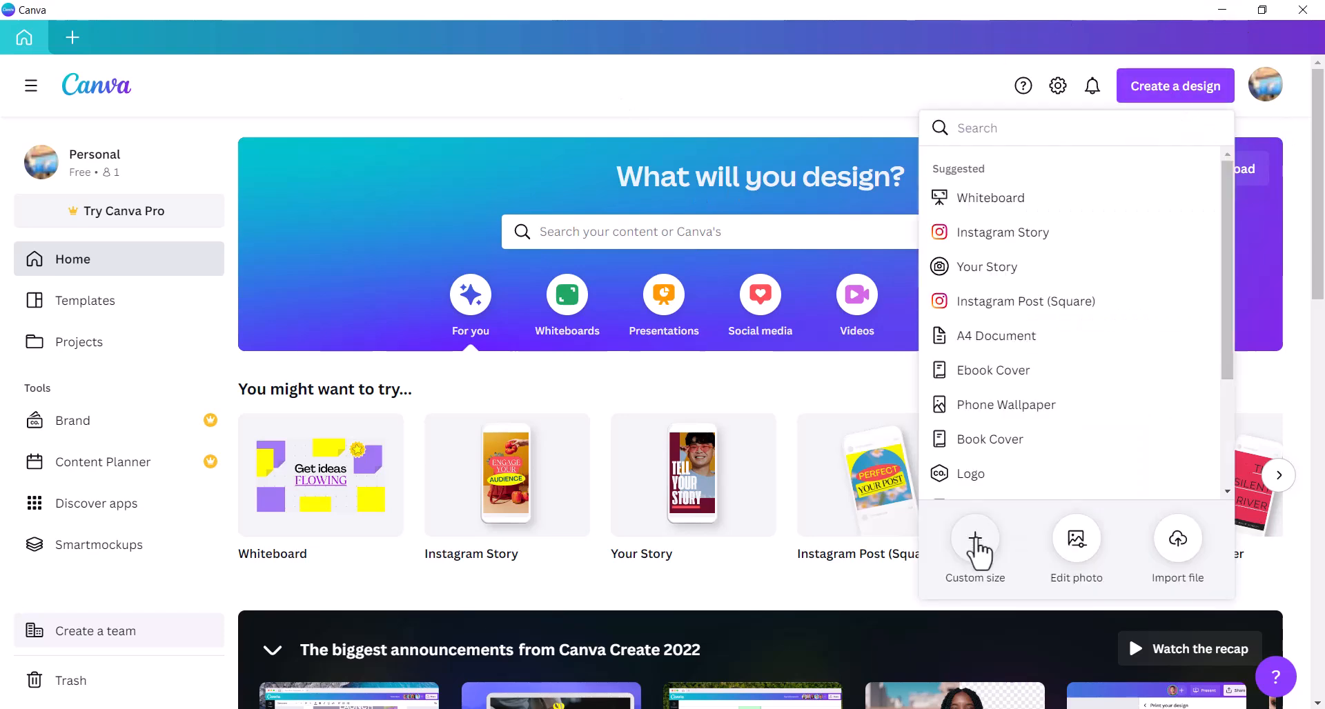
{"action": "left_click", "coordinate": [979, 542]}
{"action": "left_click", "coordinate": [1148, 215]}
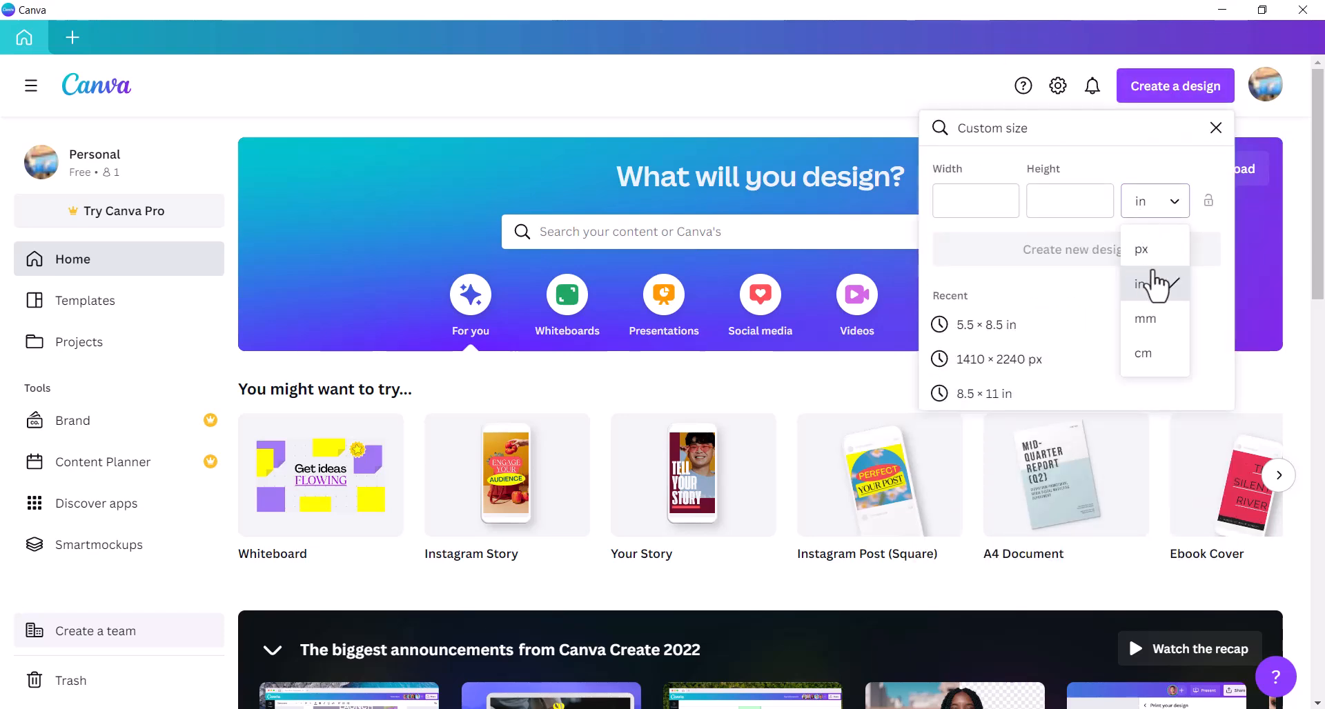
{"action": "left_click", "coordinate": [1141, 290]}
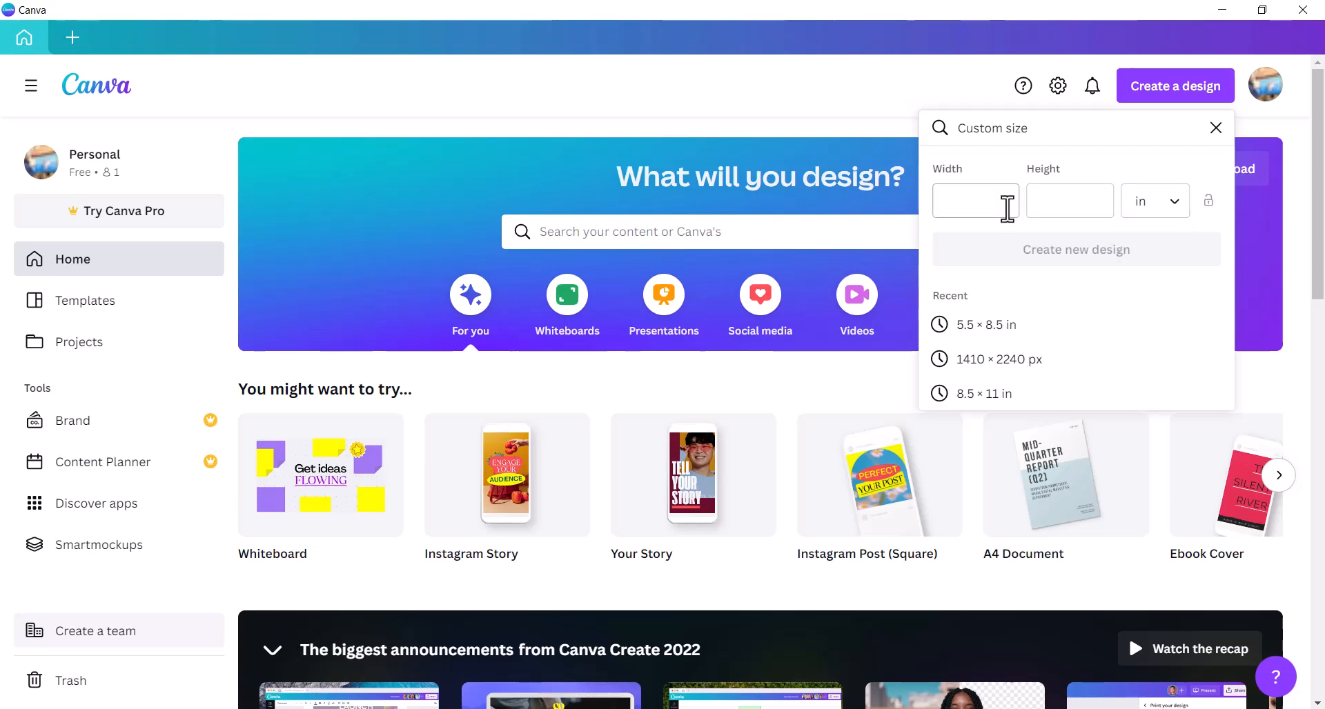
{"action": "left_click", "coordinate": [1008, 209]}
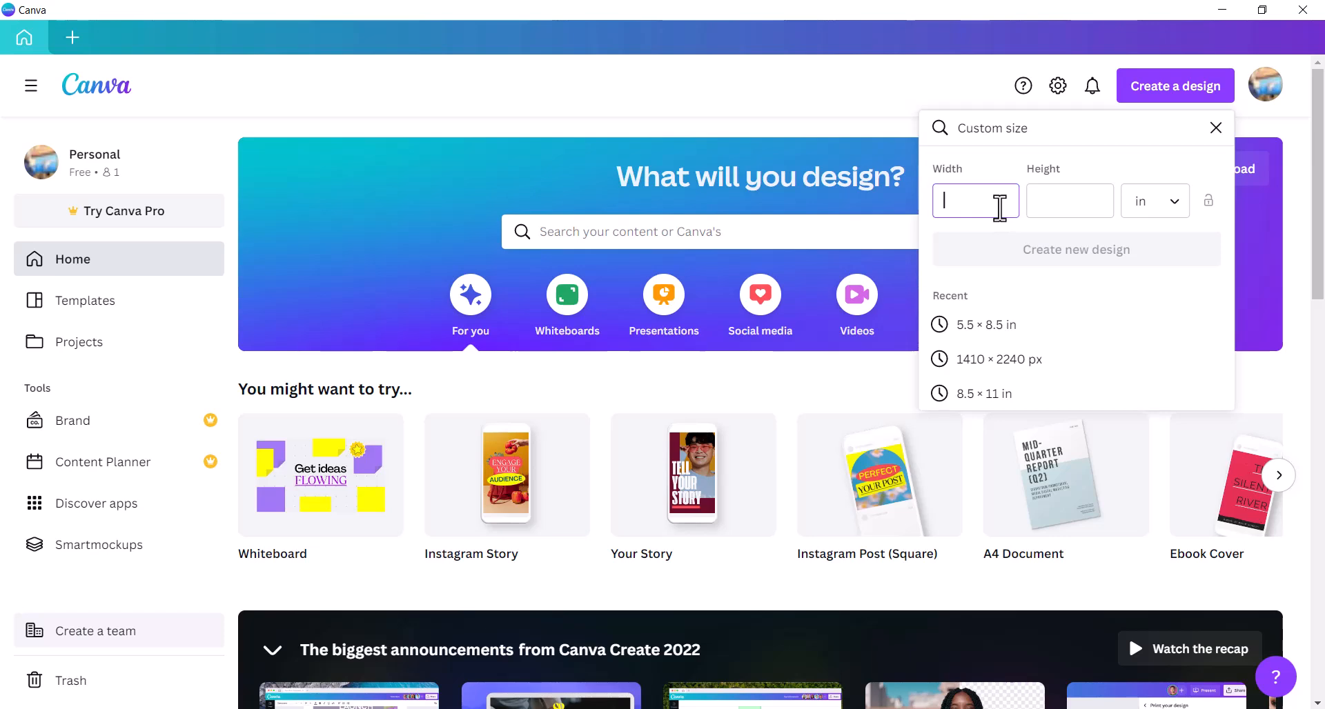
{"action": "type", "text": "5.5"}
{"action": "left_click", "coordinate": [1068, 202]}
{"action": "type", "text": "8.5"}
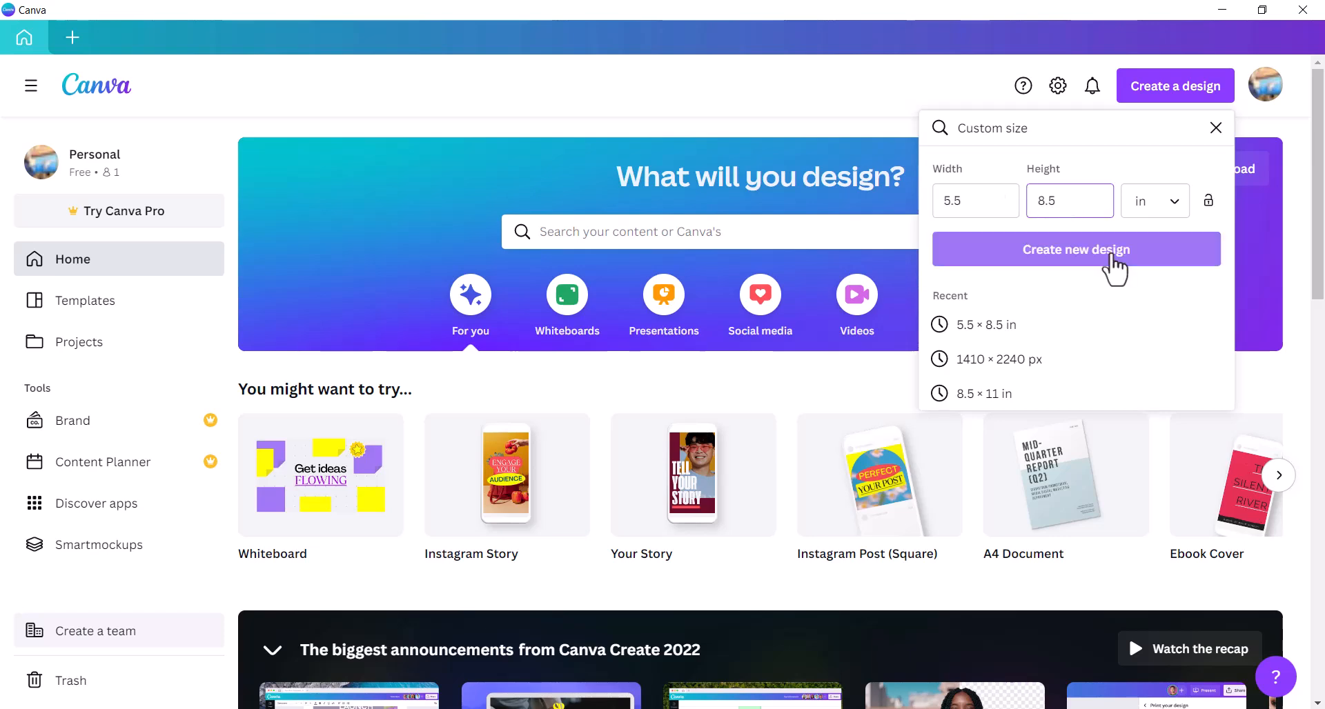
{"action": "left_click", "coordinate": [1111, 254]}
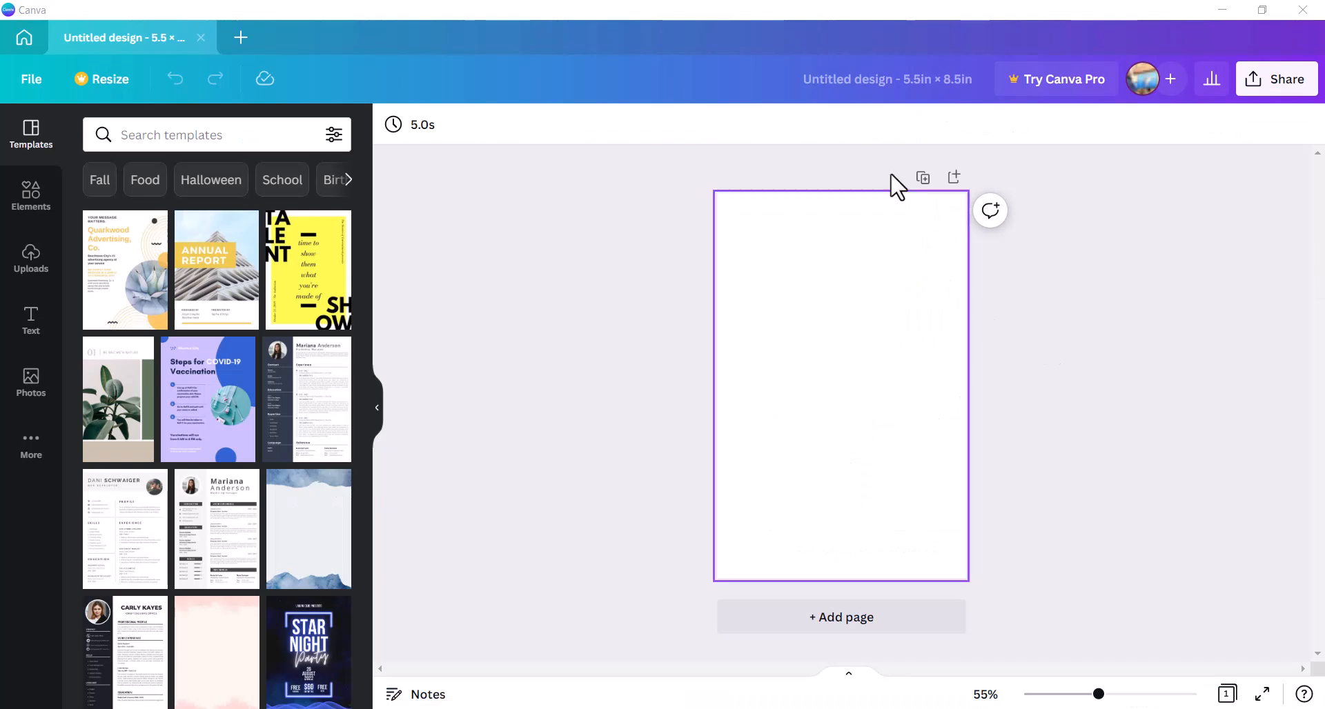
- Rename the design as "5.5x8.5 sketchbook-no bleed"
{"action": "left_click", "coordinate": [873, 80]}
{"action": "type", "text": "5.5"}
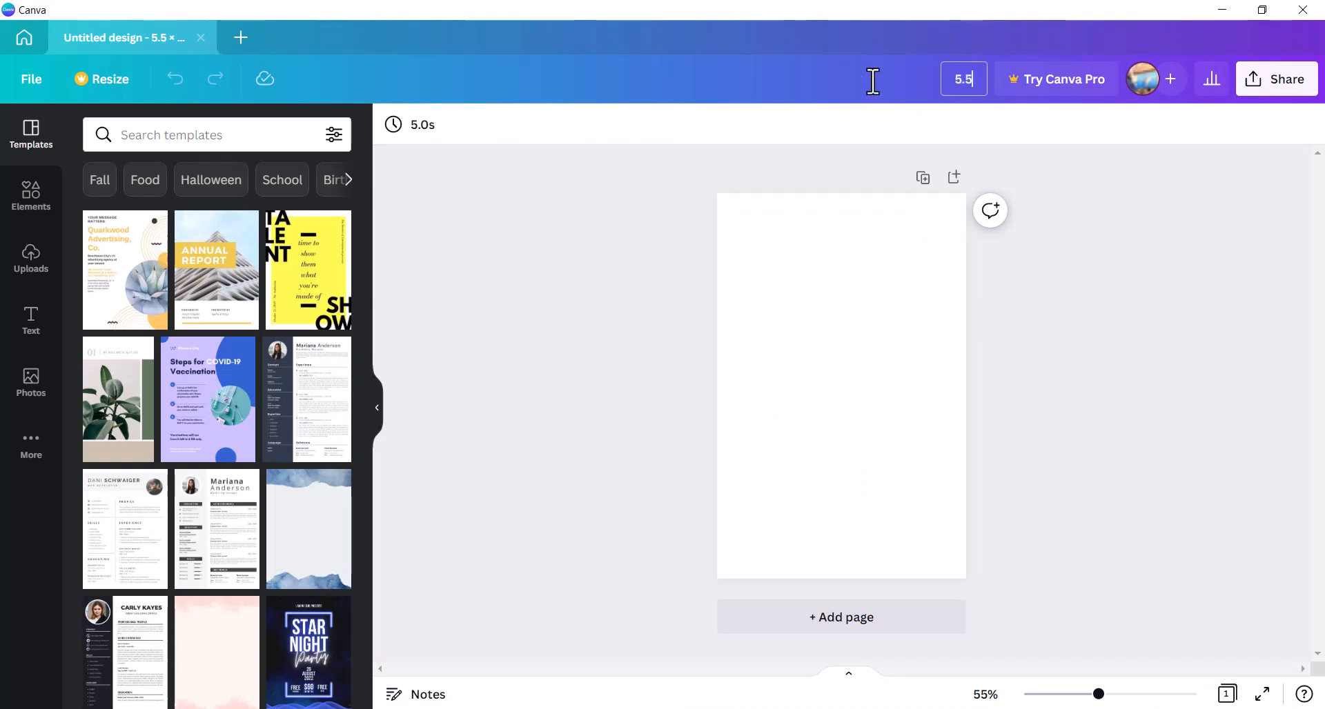
{"action": "type", "text": "x8.5 sketchbook-no bleed"}
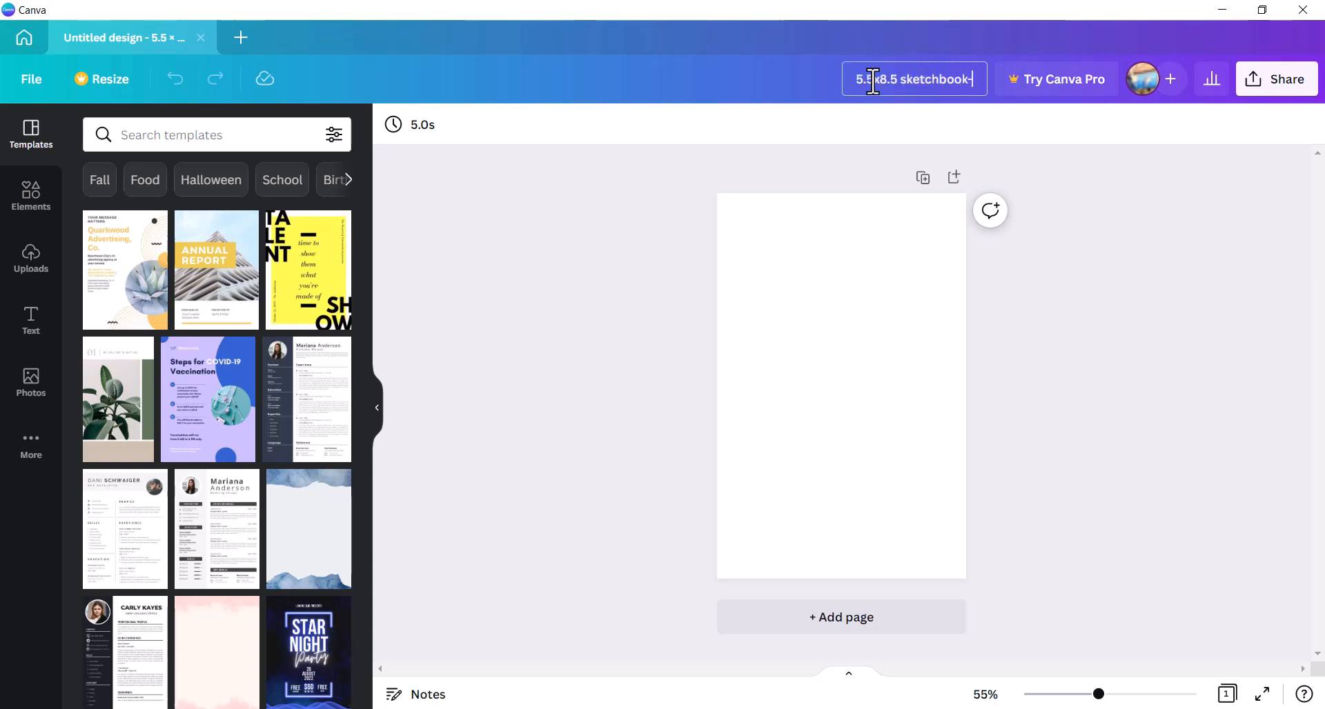
{"action": "key", "text": "Return"}
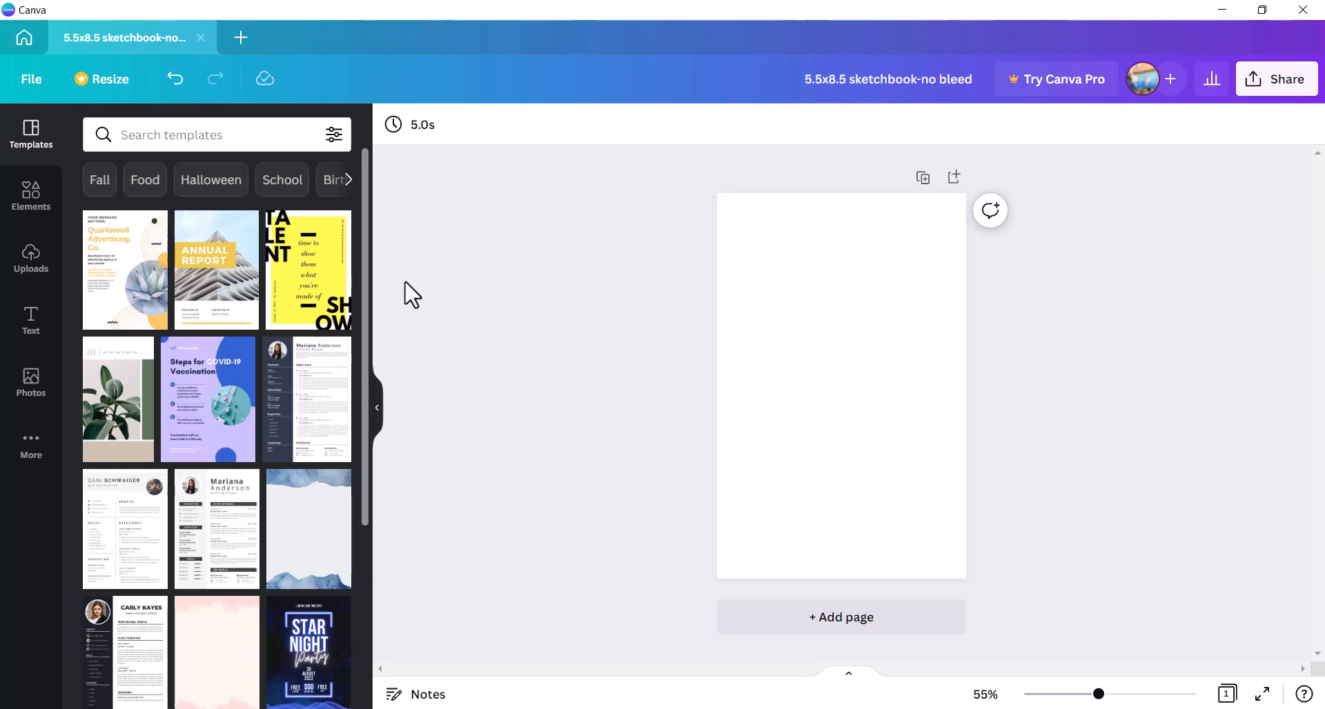
- Try a horizontal line from side margin to side margin near the top of the page, and delete it
{"action": "left_click", "coordinate": [32, 199]}
{"action": "left_click_drag", "start_coordinate": [249, 293], "coordinate": [799, 277]}
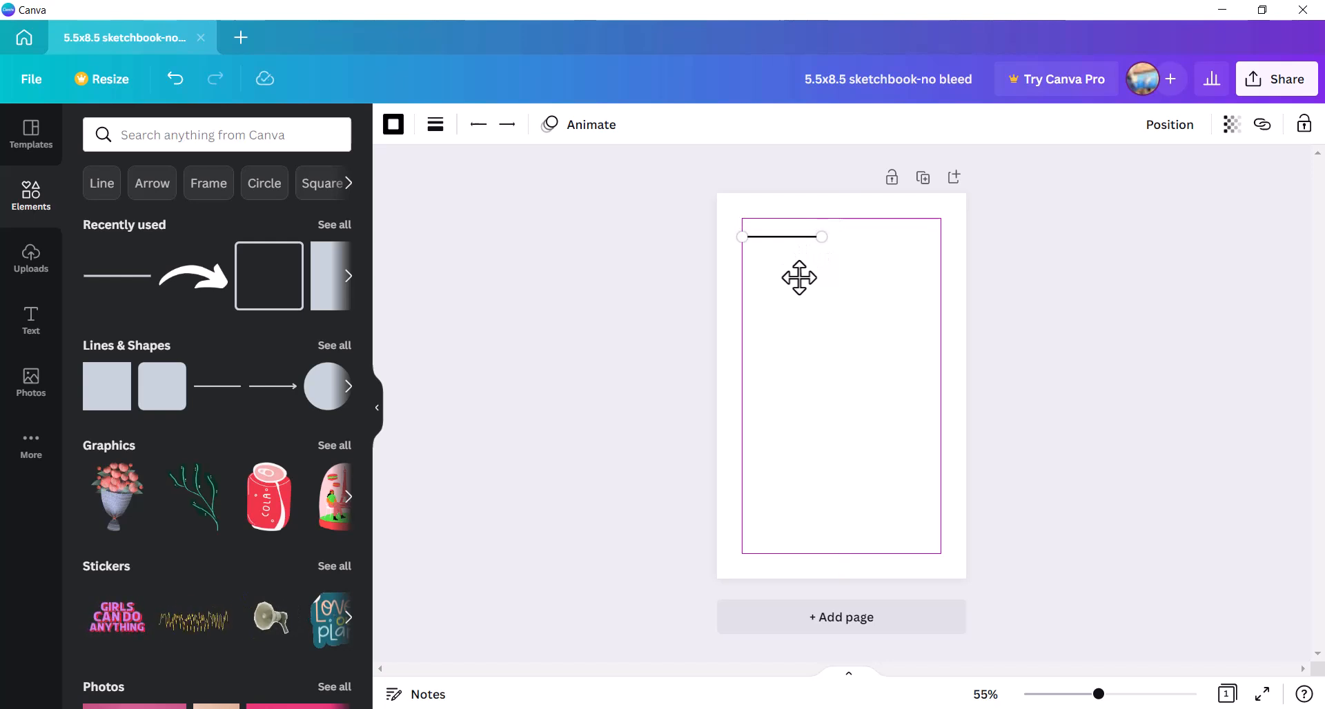
{"action": "left_click_drag", "start_coordinate": [799, 277], "coordinate": [940, 235]}
{"action": "left_click", "coordinate": [862, 366]}
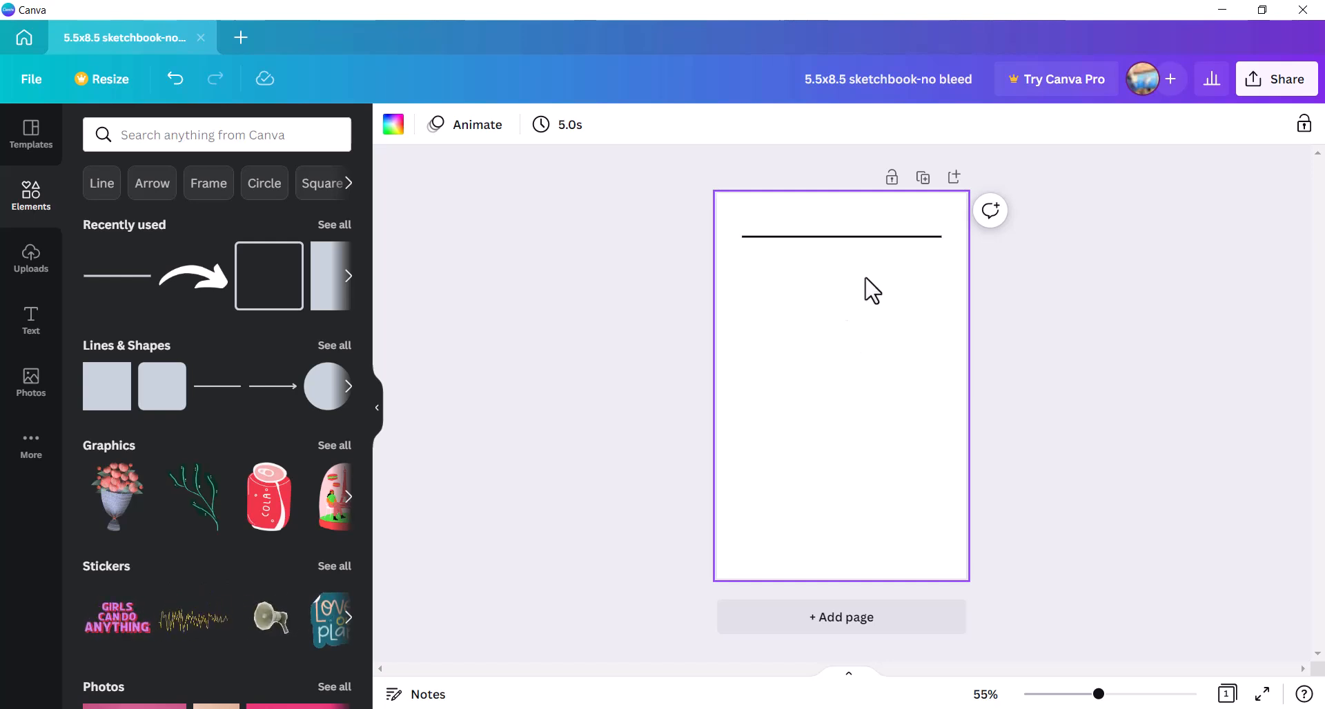
{"action": "left_click", "coordinate": [881, 239]}
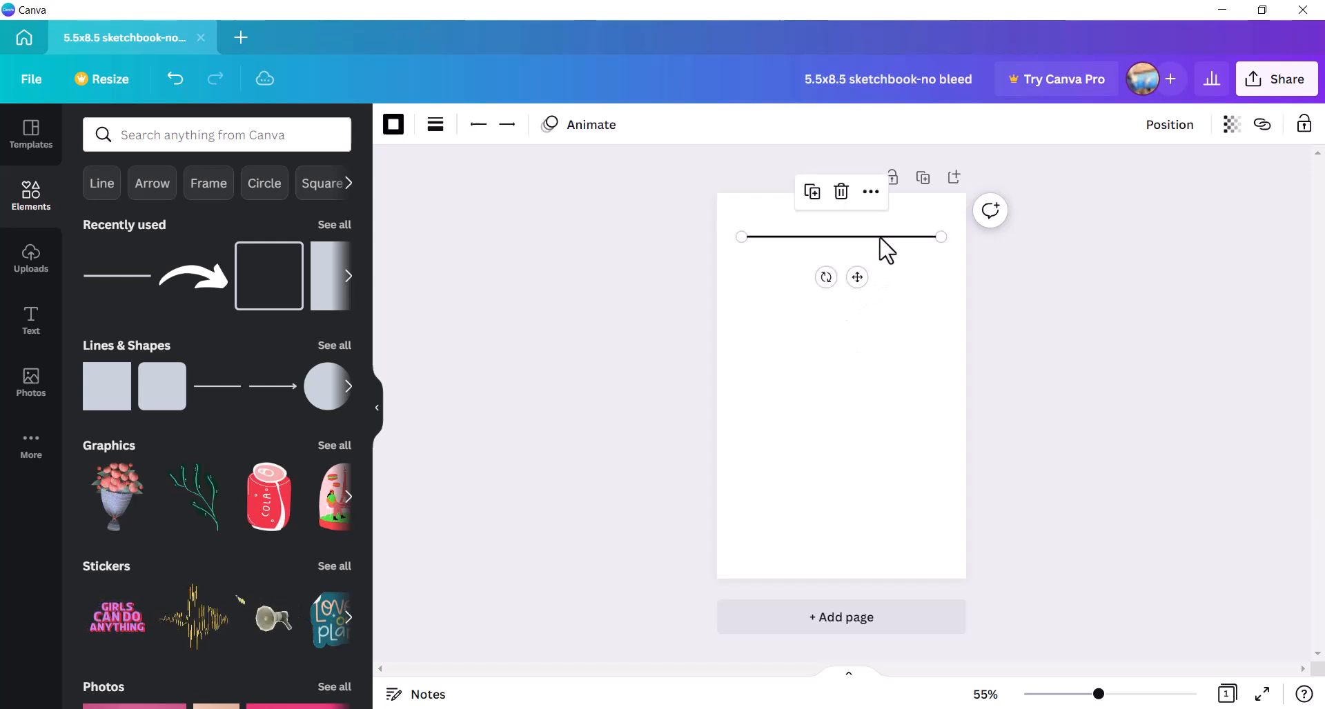
{"action": "key", "text": "Delete"}
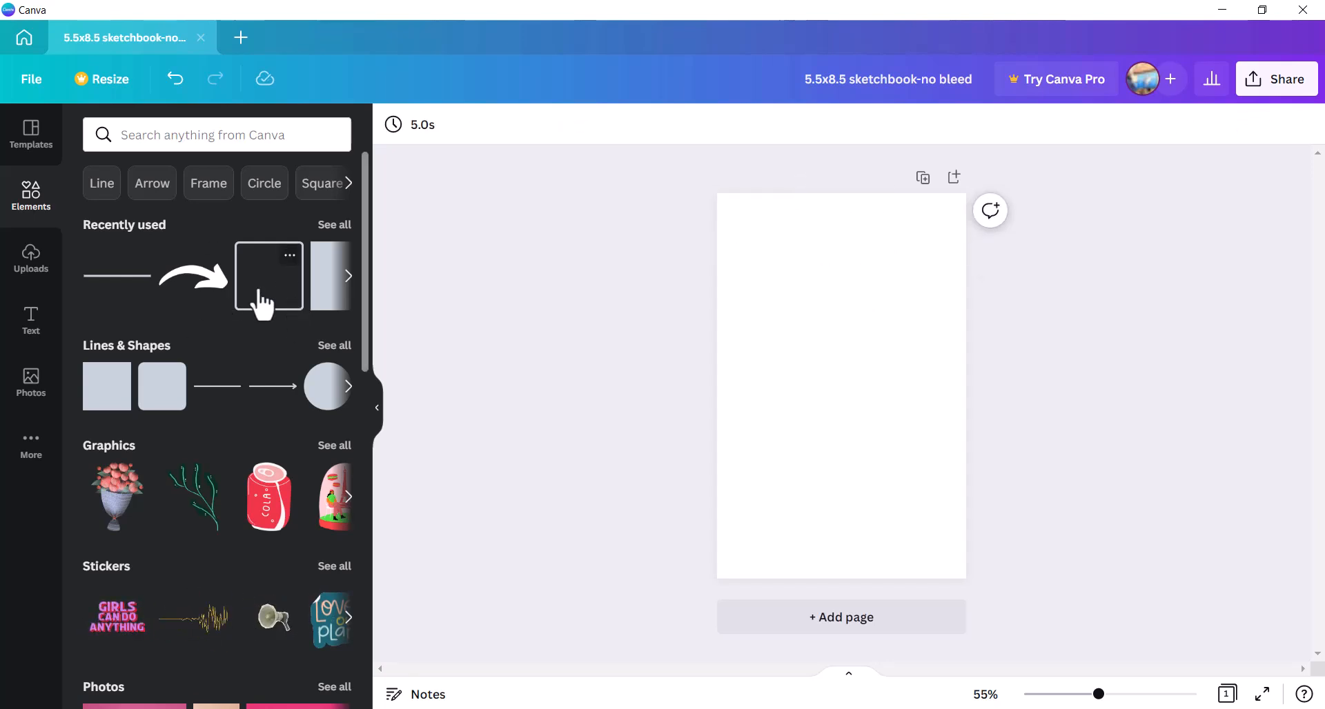
- Add the square outline shape and reshape it into a thin box across the top of the page, between the side margins
{"action": "left_click", "coordinate": [262, 304]}
{"action": "left_click_drag", "start_coordinate": [897, 440], "coordinate": [966, 345]}
{"action": "left_click_drag", "start_coordinate": [778, 345], "coordinate": [741, 343]}
{"action": "left_click_drag", "start_coordinate": [856, 403], "coordinate": [856, 299]}
{"action": "left_click", "coordinate": [1272, 550]}
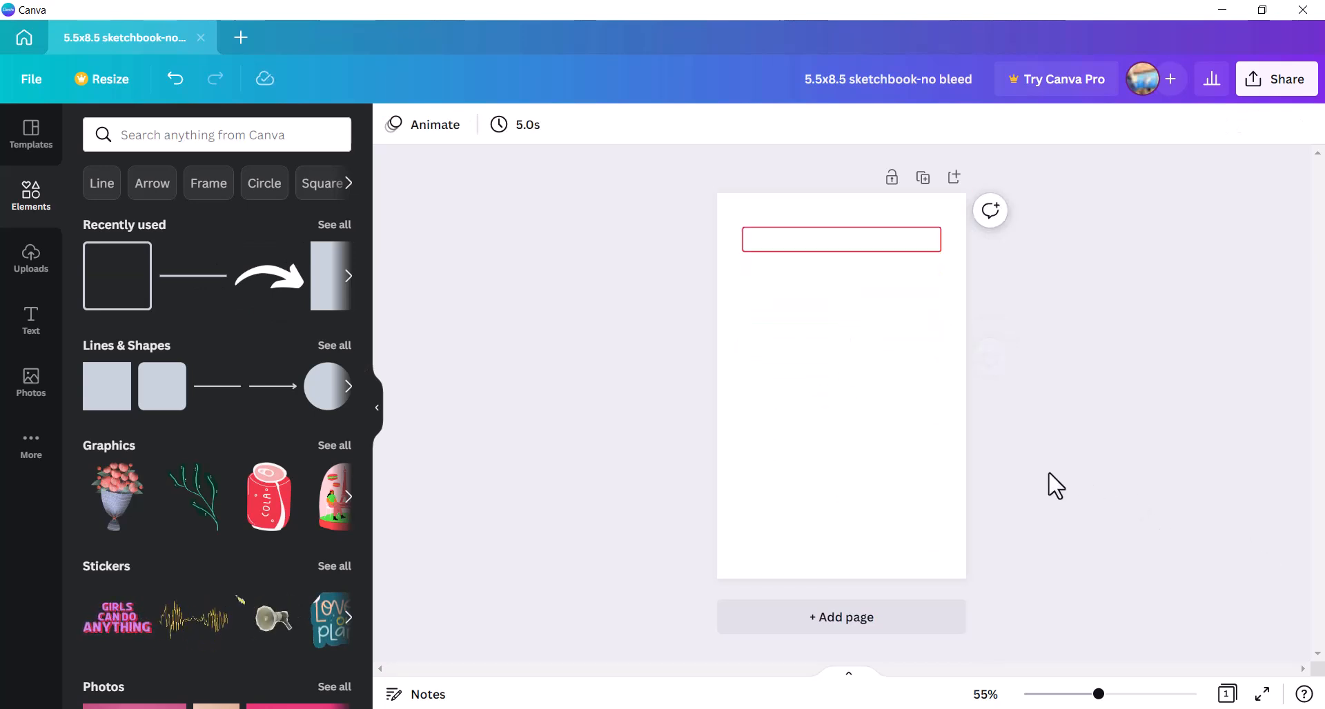
- Recolour the thin box's outline black, and delete the box from the page
{"action": "left_click", "coordinate": [919, 254]}
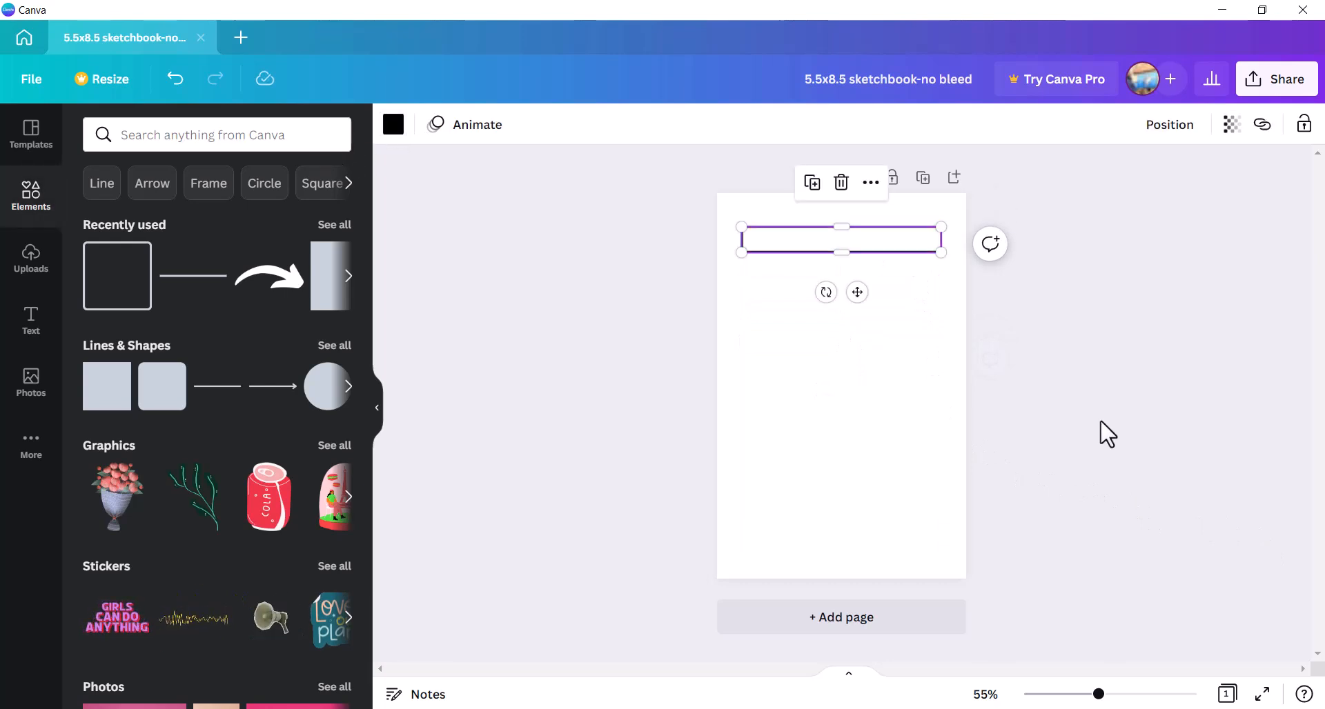
{"action": "left_click", "coordinate": [1107, 433]}
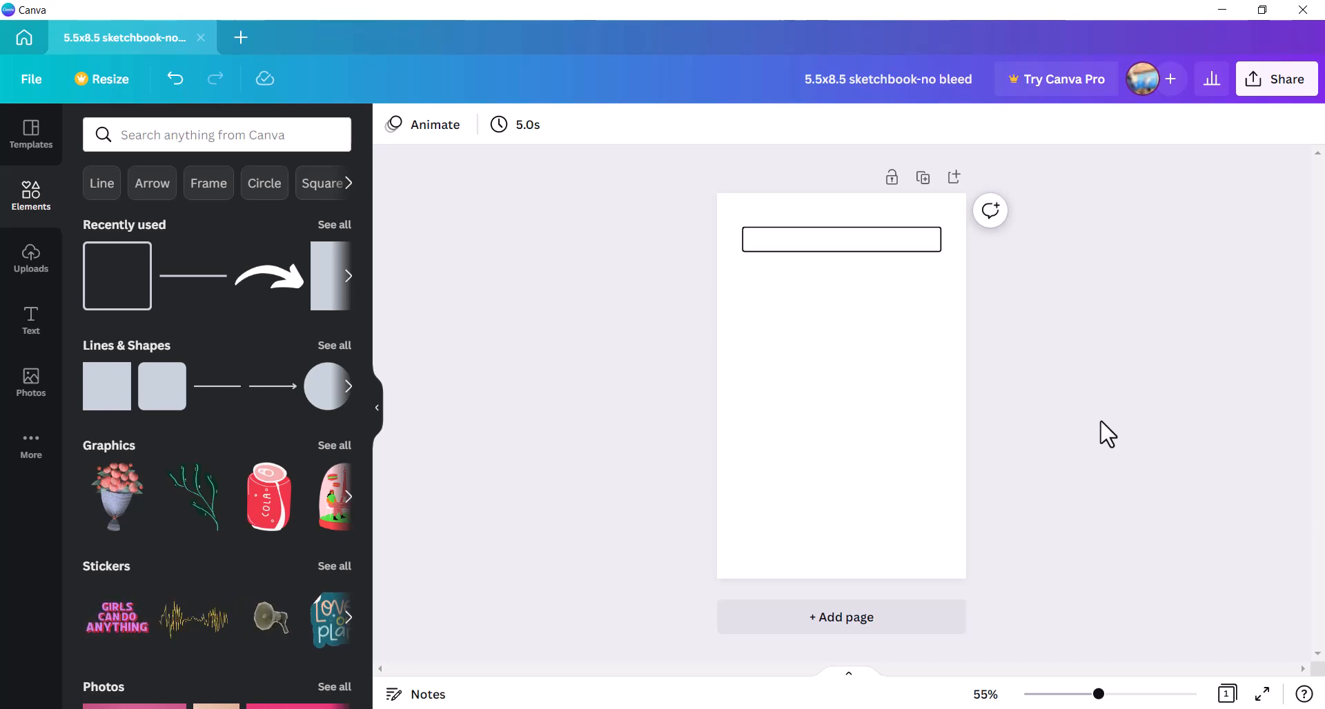
{"action": "left_click", "coordinate": [902, 248]}
{"action": "key", "text": "Delete"}
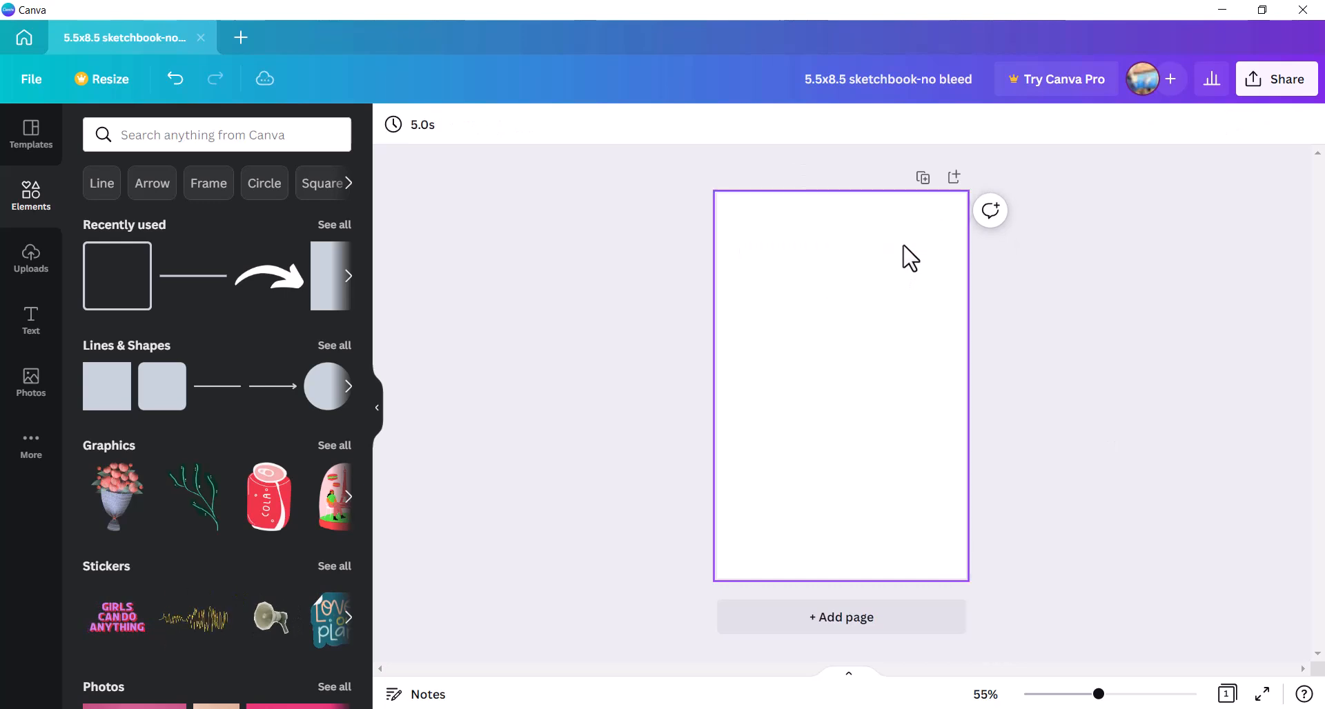
- Add a square outline, stretch it into a border frame following the page margins, and colour it black
{"action": "left_click", "coordinate": [115, 293]}
{"action": "left_click_drag", "start_coordinate": [901, 450], "coordinate": [841, 386]}
{"action": "left_click_drag", "start_coordinate": [795, 342], "coordinate": [775, 254]}
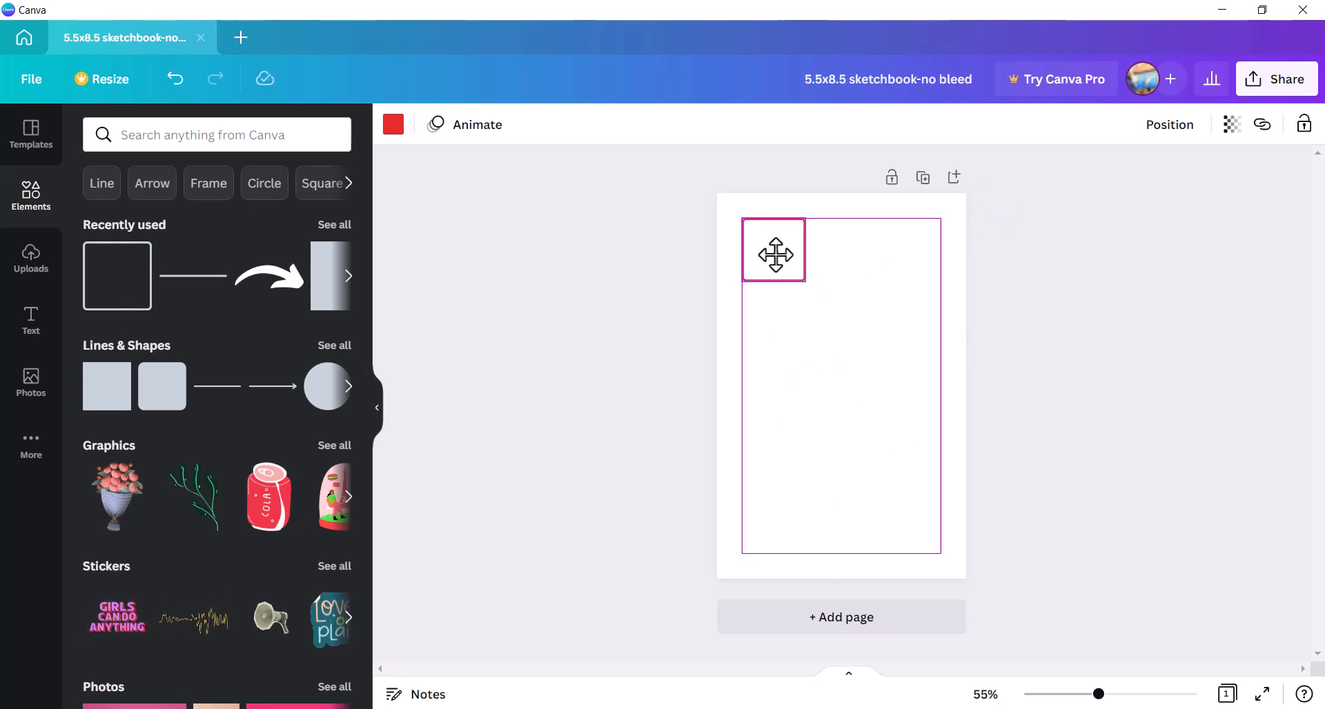
{"action": "left_click_drag", "start_coordinate": [804, 252], "coordinate": [941, 252]}
{"action": "left_click_drag", "start_coordinate": [835, 283], "coordinate": [843, 546]}
{"action": "left_click", "coordinate": [1017, 452]}
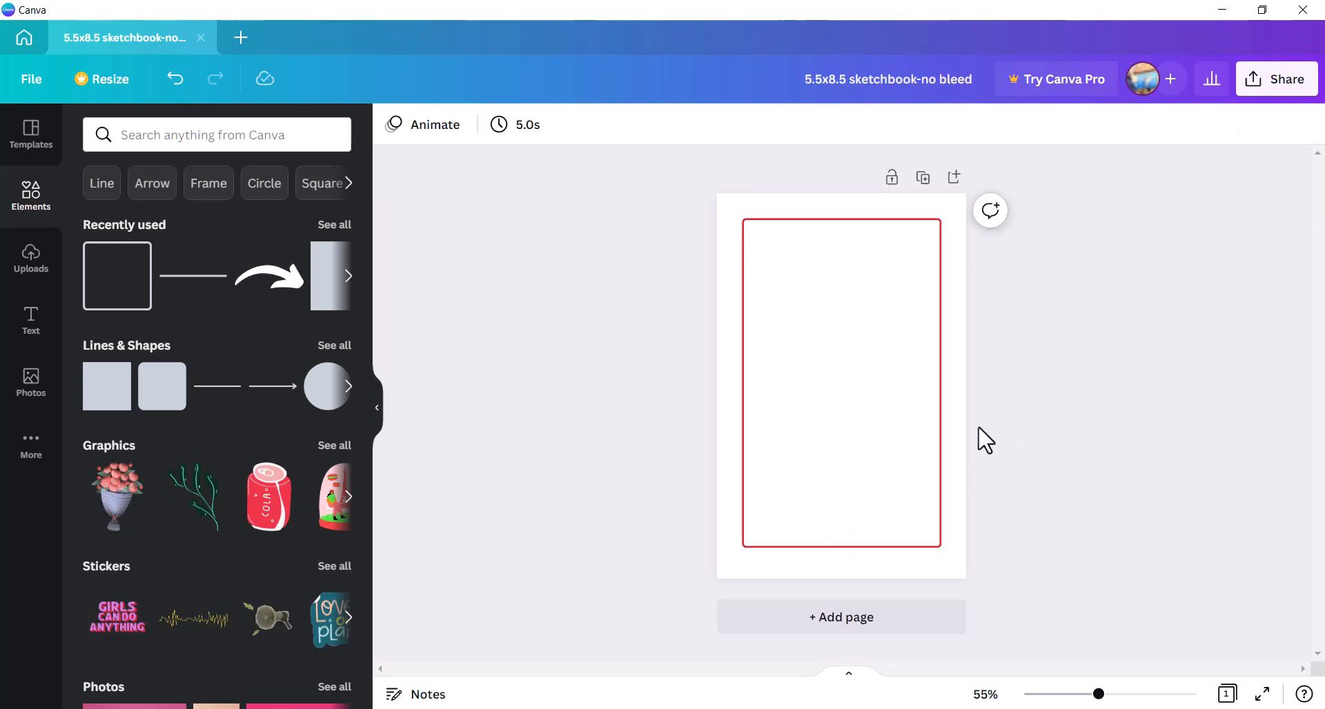
{"action": "left_click", "coordinate": [887, 417]}
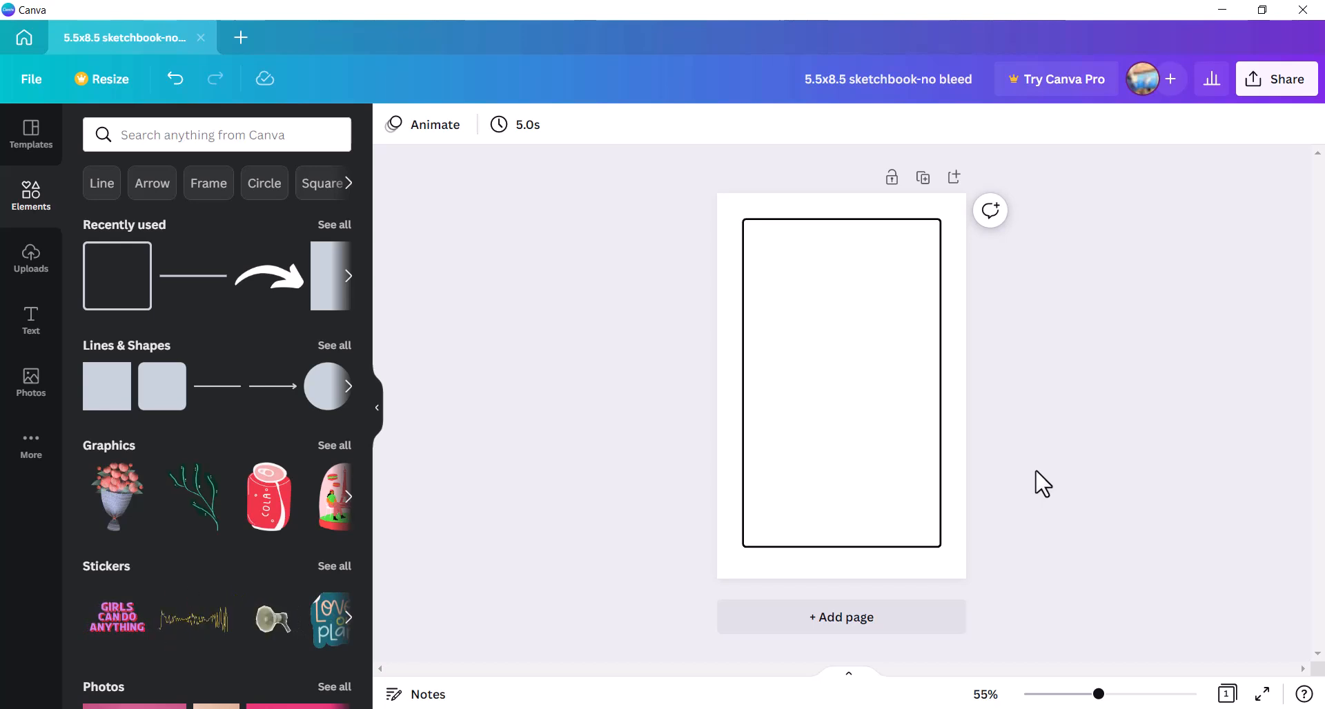
- Duplicate the framed page repeatedly and delete the surplus copy, leaving 10 pages in the design
{"action": "left_click", "coordinate": [926, 185]}
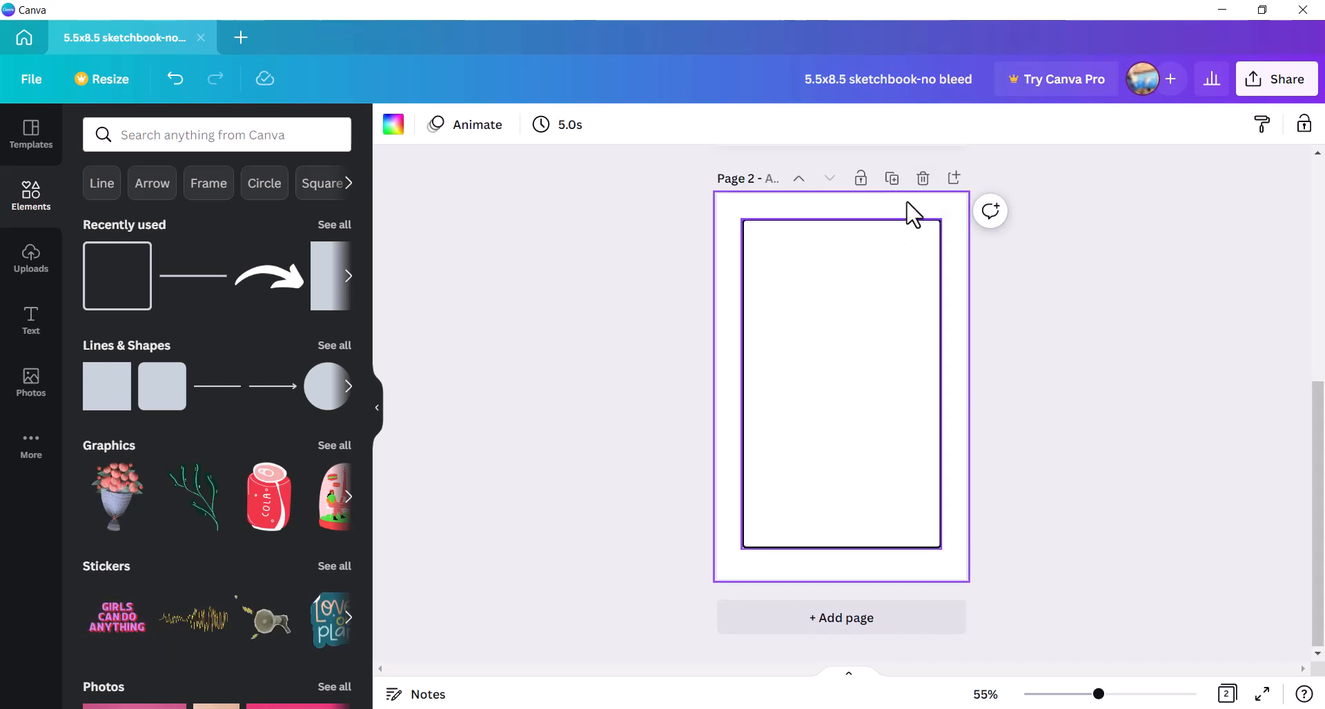
{"action": "left_click", "coordinate": [892, 181]}
{"action": "left_click", "coordinate": [892, 181]}
{"action": "left_click", "coordinate": [892, 181]}
{"action": "left_click", "coordinate": [892, 181]}
{"action": "left_click", "coordinate": [892, 181]}
{"action": "left_click", "coordinate": [892, 180]}
{"action": "left_click", "coordinate": [892, 181]}
{"action": "left_click", "coordinate": [892, 181]}
{"action": "left_click", "coordinate": [894, 182]}
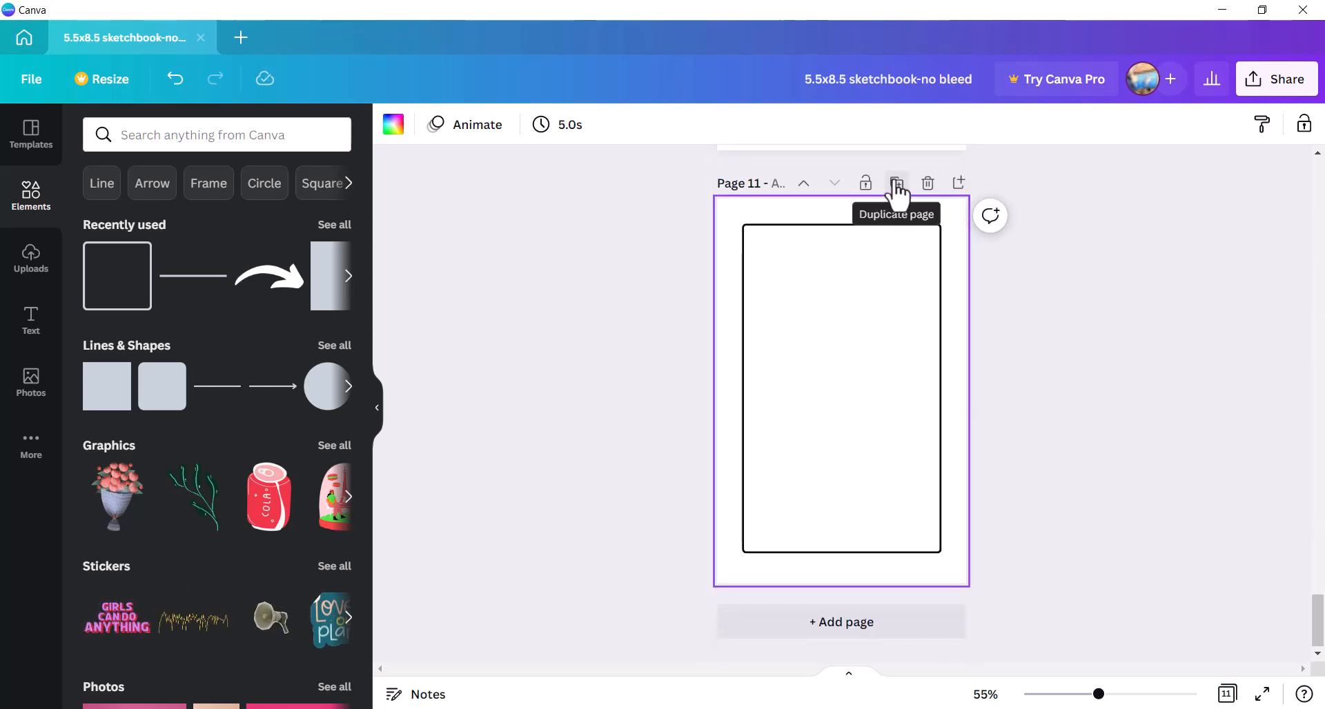
{"action": "left_click", "coordinate": [927, 183]}
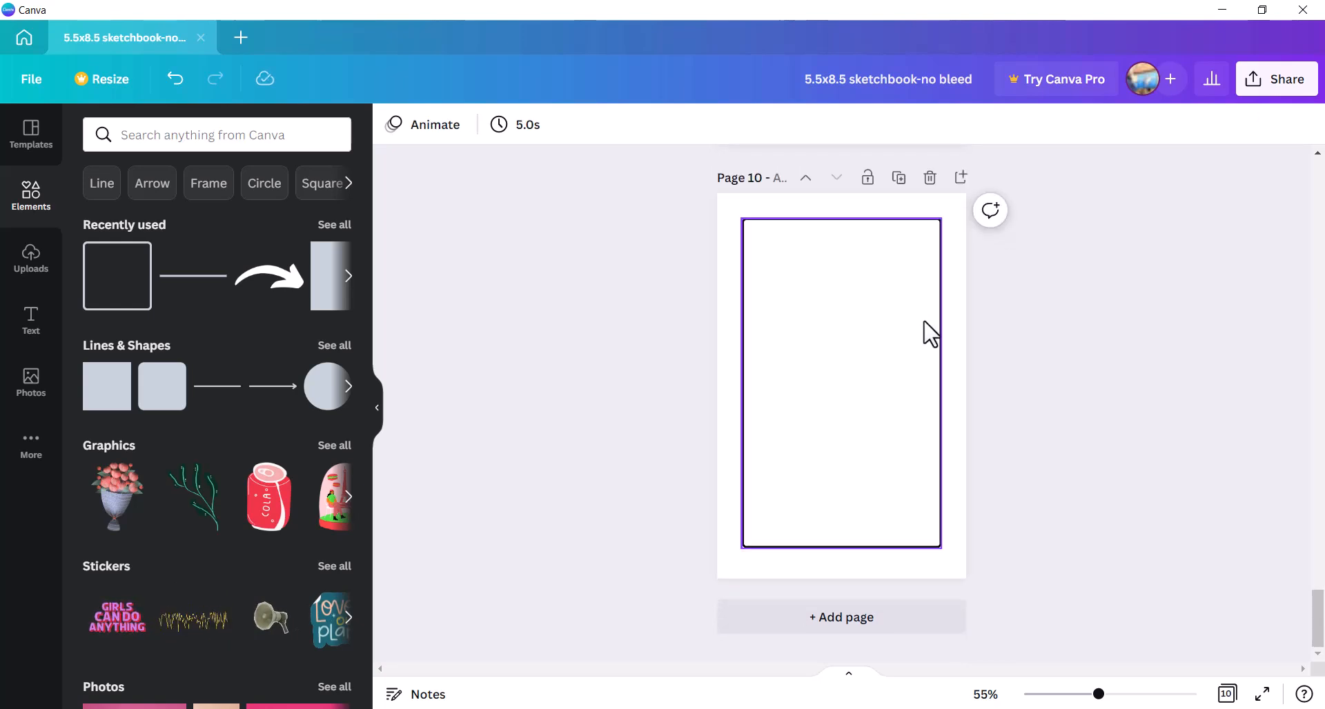
- Show all pages in grid view, select all 10 and duplicate them to make 20 pages
{"action": "left_click", "coordinate": [1227, 695]}
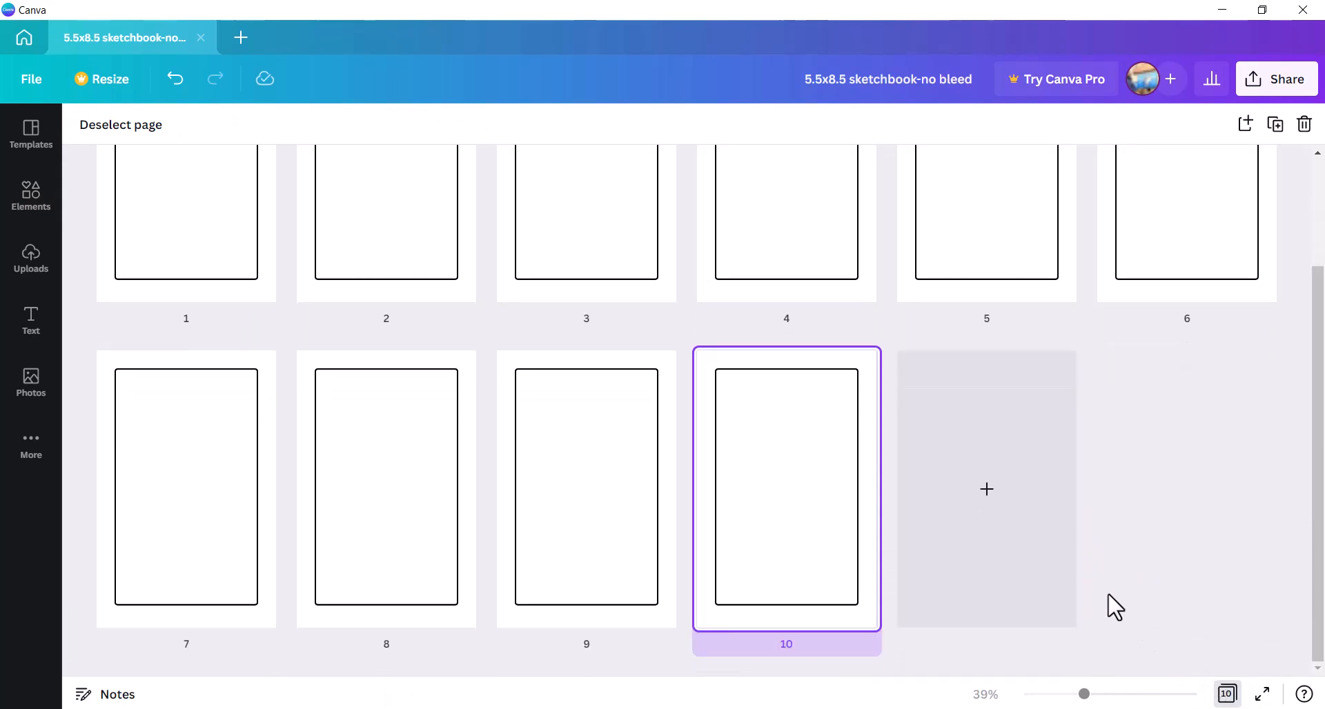
{"action": "scroll", "coordinate": [1115, 607], "scroll_direction": "up", "scroll_amount": 1}
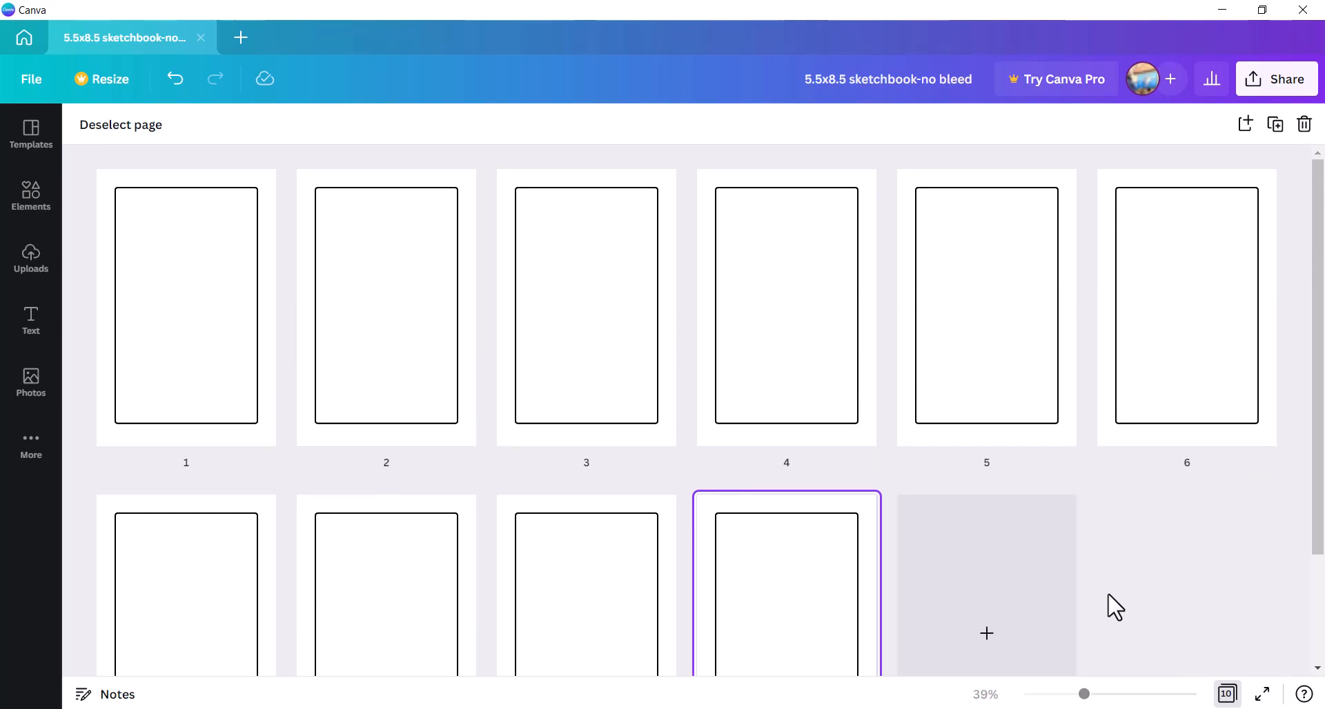
{"action": "key", "text": "ctrl+a"}
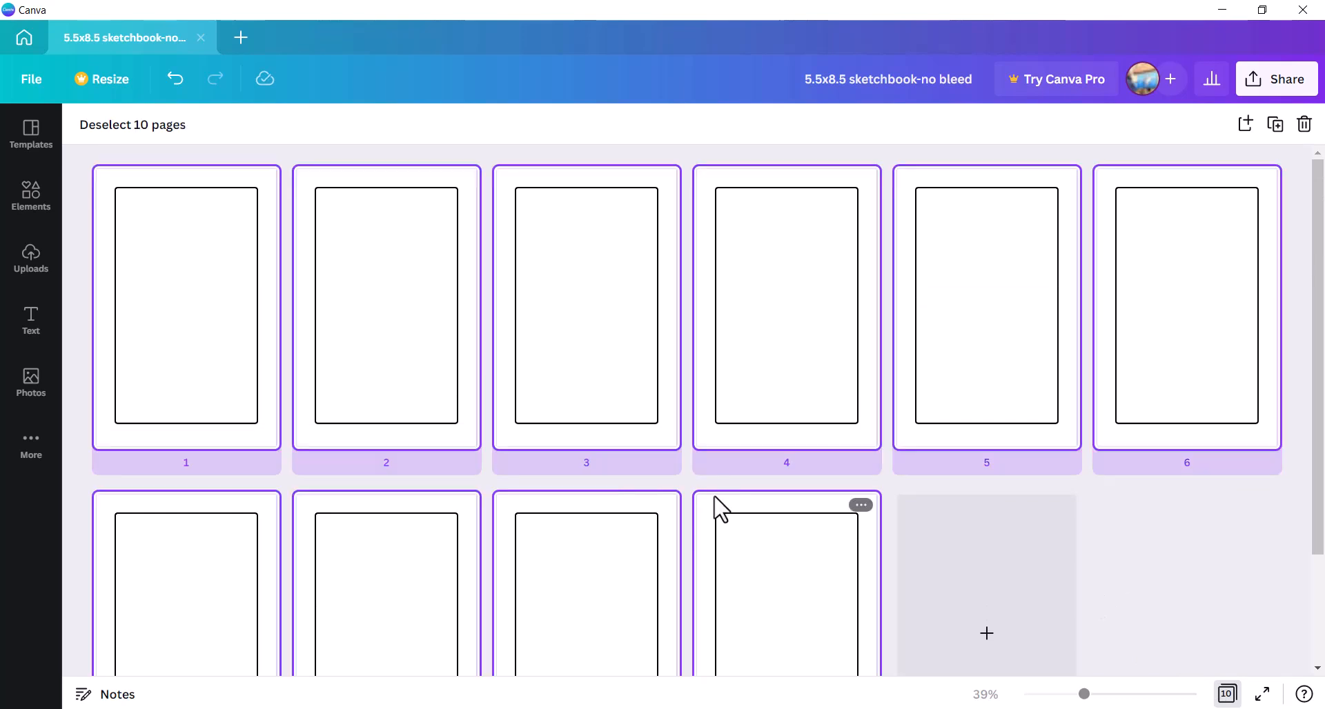
{"action": "key", "text": "ctrl+d"}
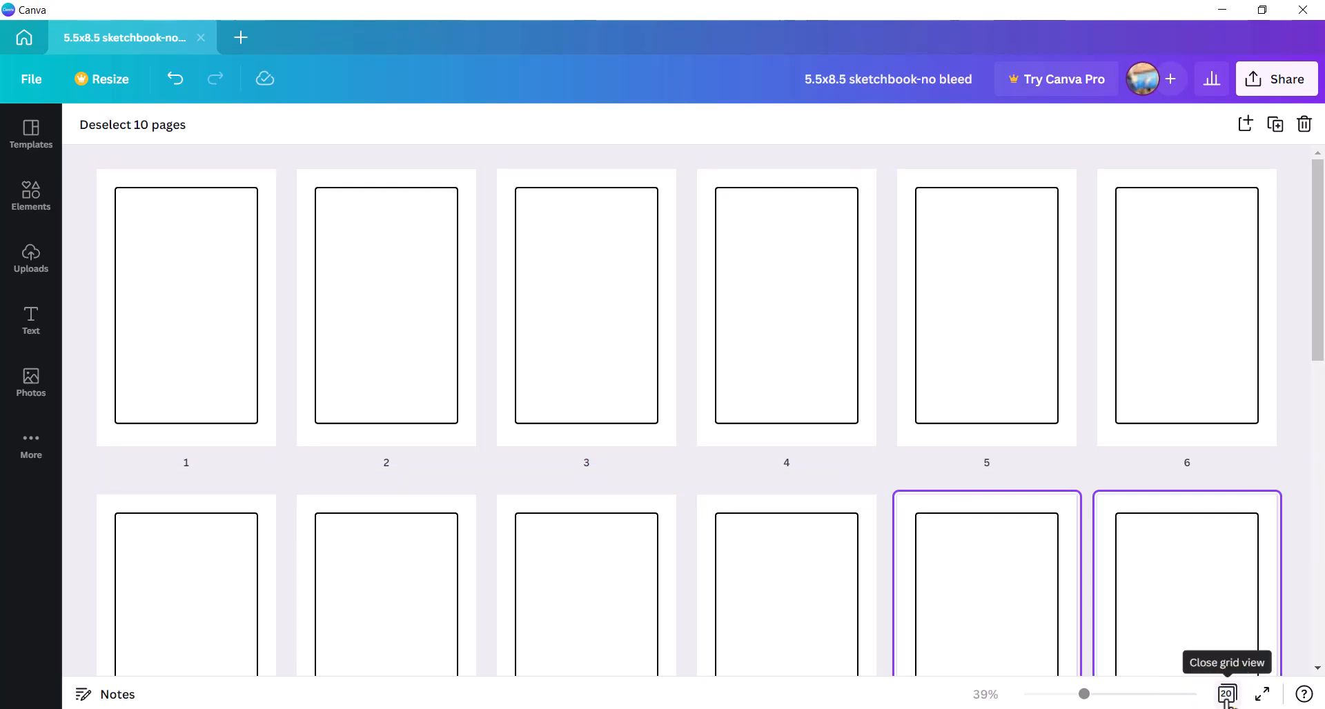
- Duplicate the selected 10 pages three more times, bringing the design to 50 pages, and close the grid view
{"action": "key", "text": "ctrl+d"}
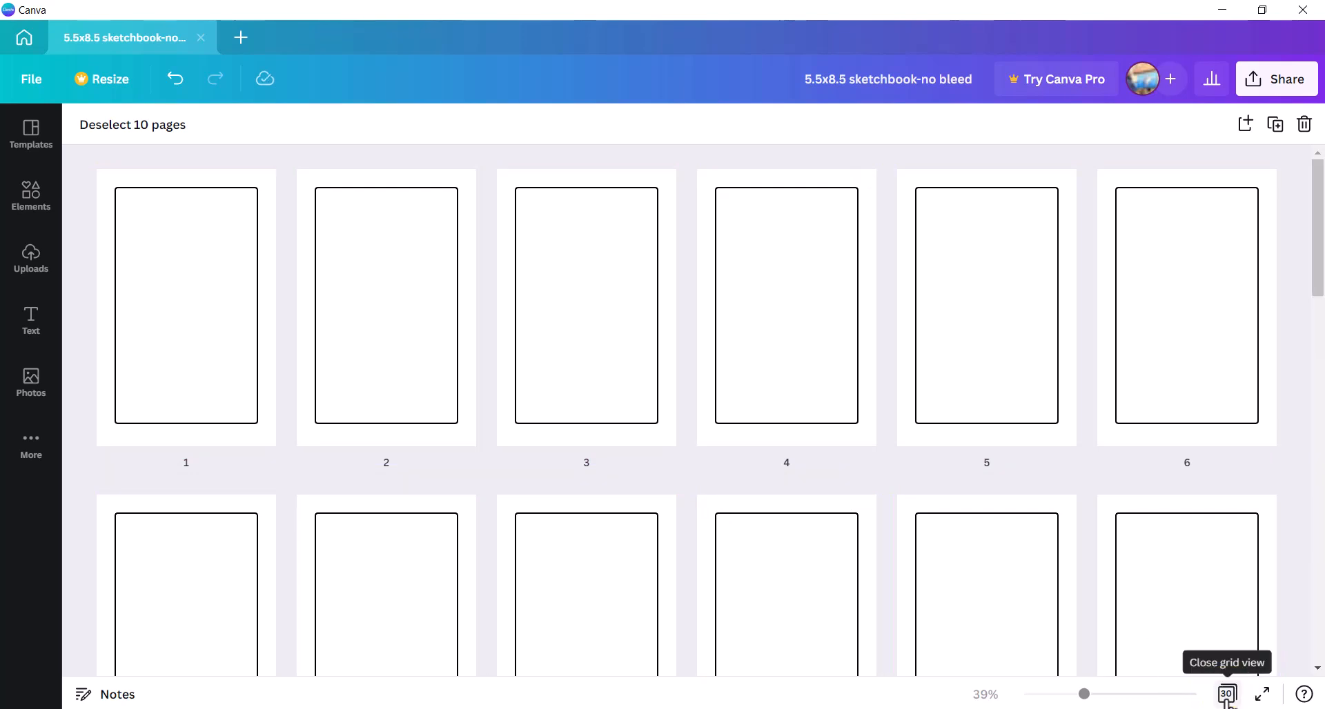
{"action": "key", "text": "ctrl+d"}
{"action": "key", "text": "ctrl+d"}
{"action": "left_click", "coordinate": [1226, 695]}
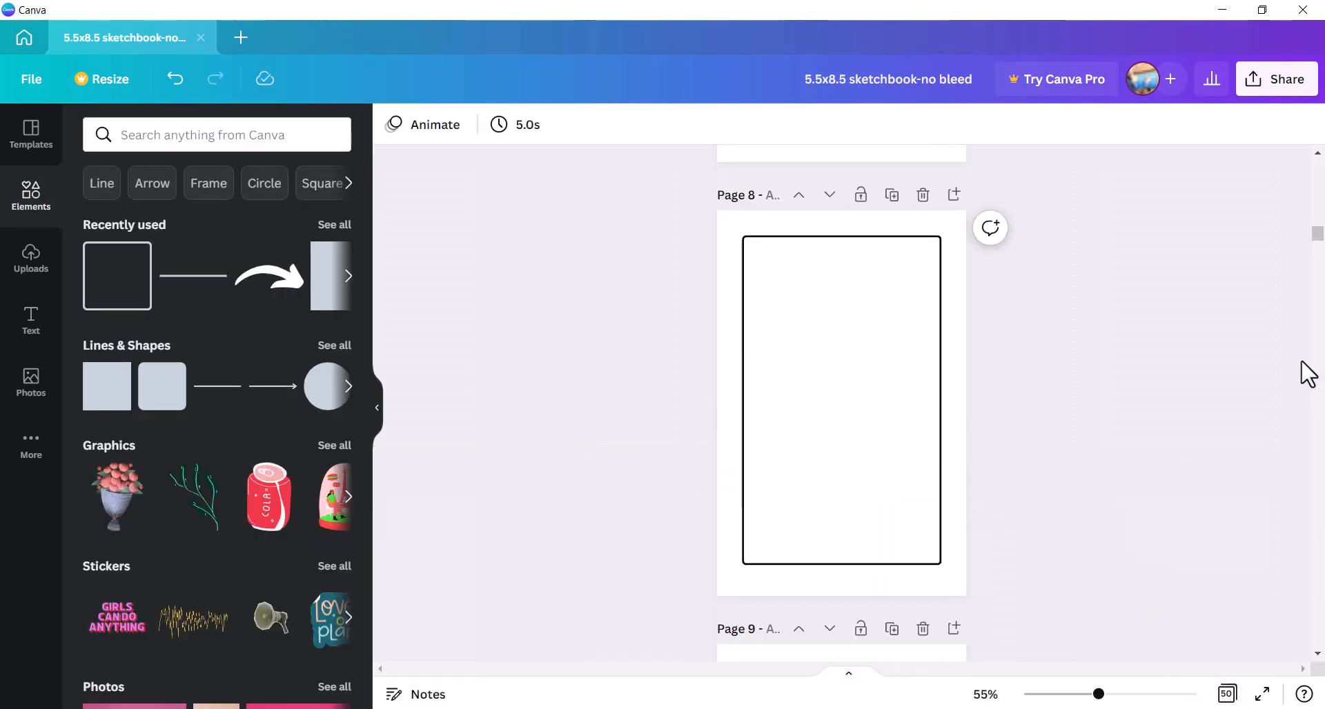
- Duplicate the first framed page twice, making 52 pages, and check the pages through to the end
{"action": "left_click_drag", "start_coordinate": [1317, 232], "coordinate": [1311, 159]}
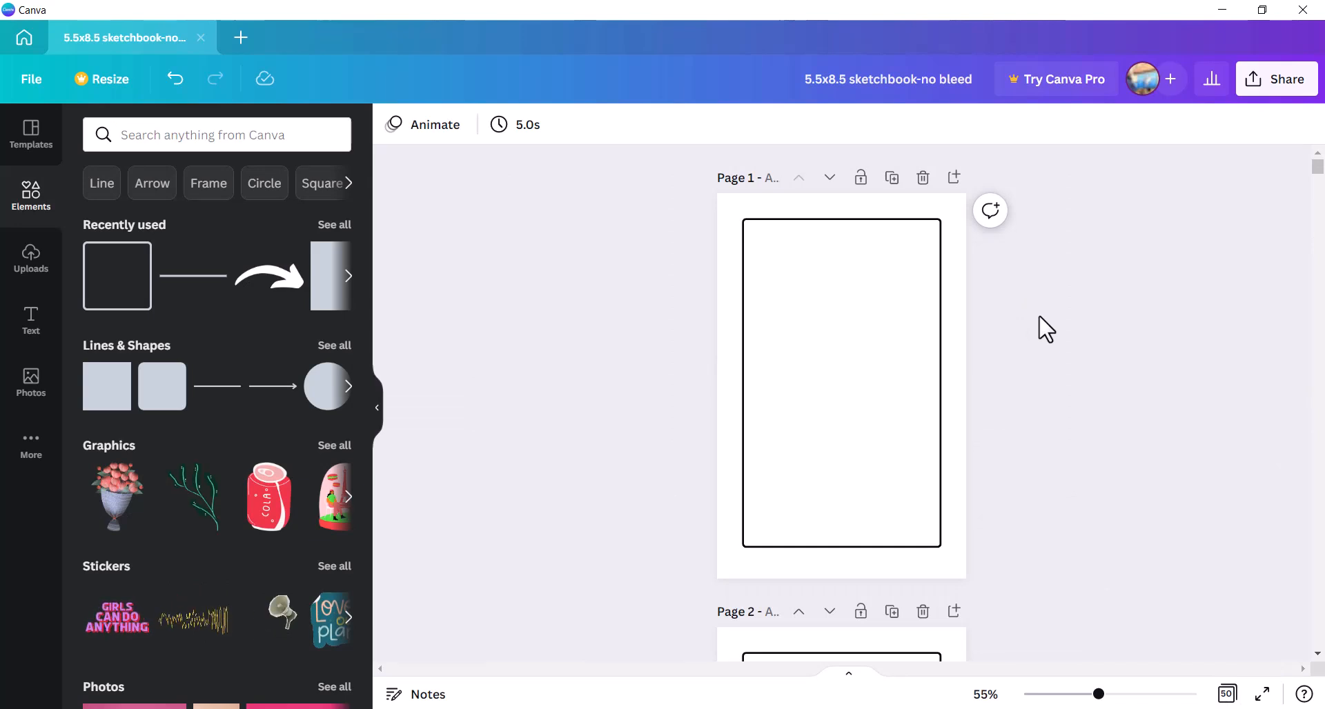
{"action": "left_click", "coordinate": [892, 178]}
{"action": "left_click", "coordinate": [892, 178]}
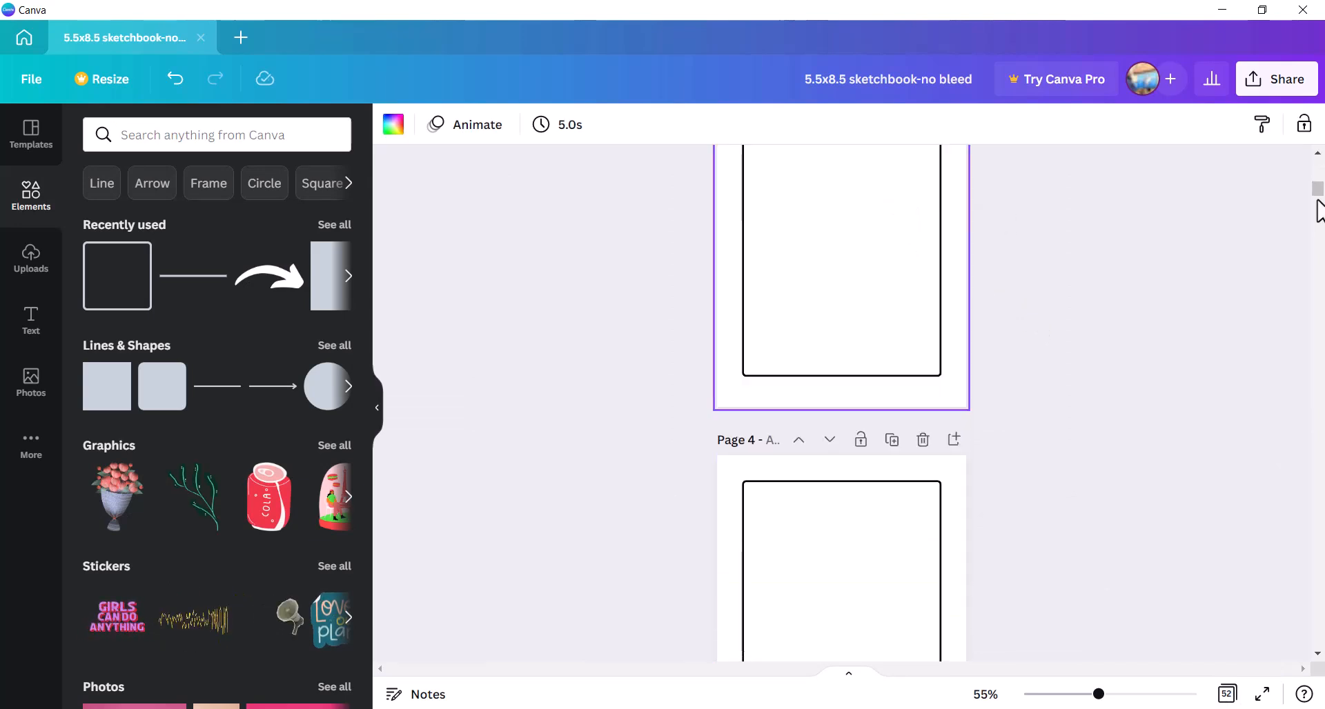
{"action": "left_click_drag", "start_coordinate": [1317, 192], "coordinate": [1317, 645]}
{"action": "scroll", "coordinate": [1104, 497], "scroll_direction": "up", "scroll_amount": 1}
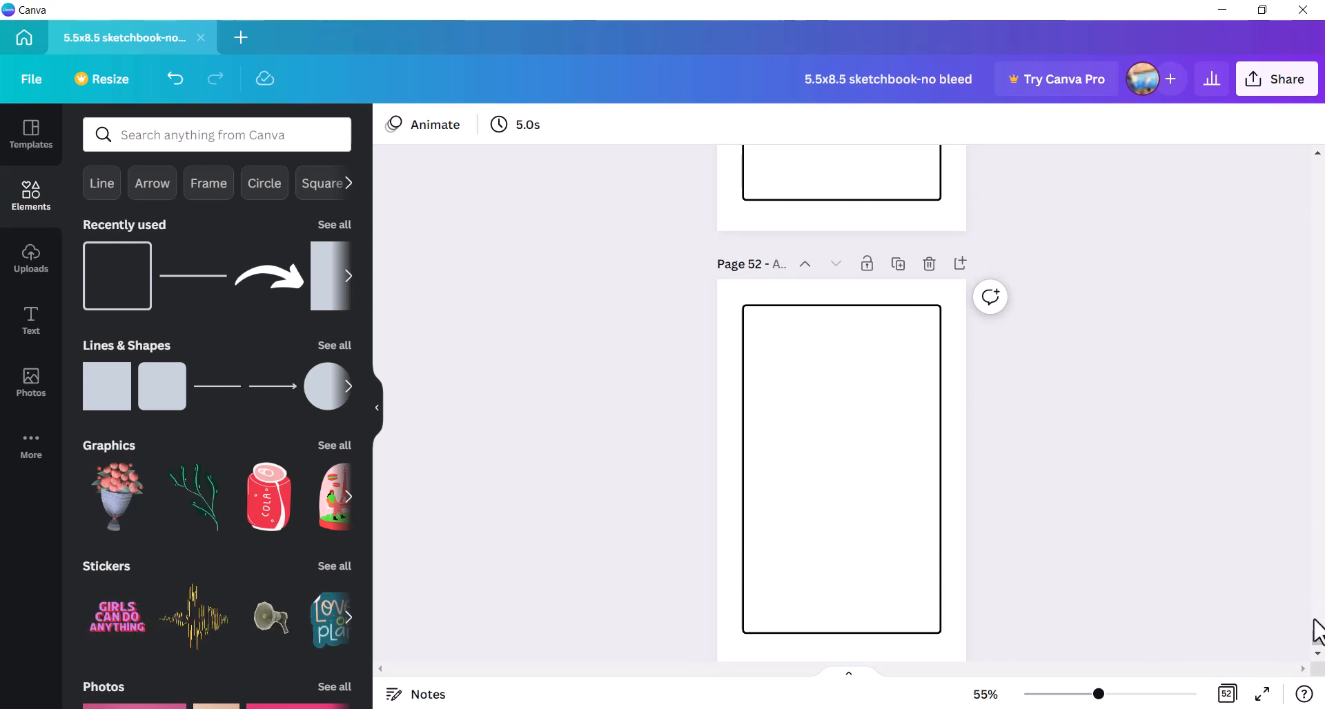
{"action": "left_click_drag", "start_coordinate": [1319, 648], "coordinate": [1319, 165]}
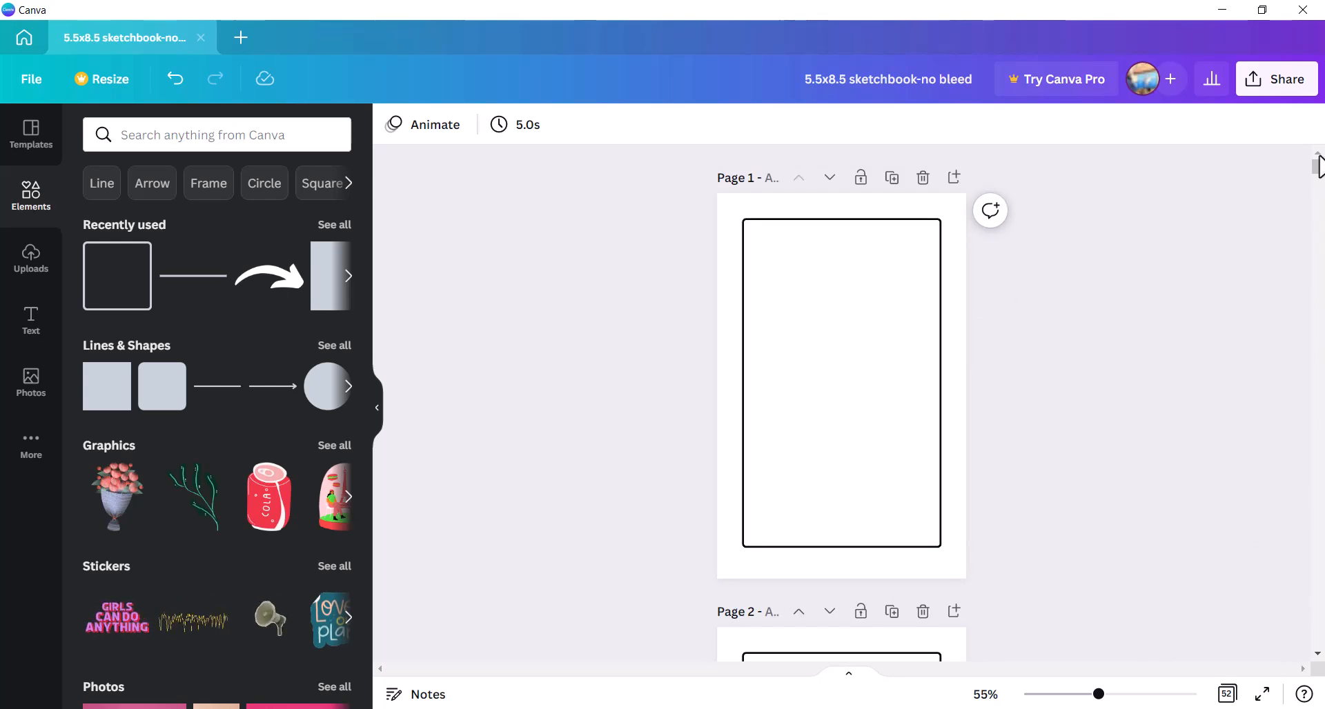
{"action": "scroll", "coordinate": [1023, 545], "scroll_direction": "down", "scroll_amount": 2}
{"action": "scroll", "coordinate": [1059, 508], "scroll_direction": "up", "scroll_amount": 1}
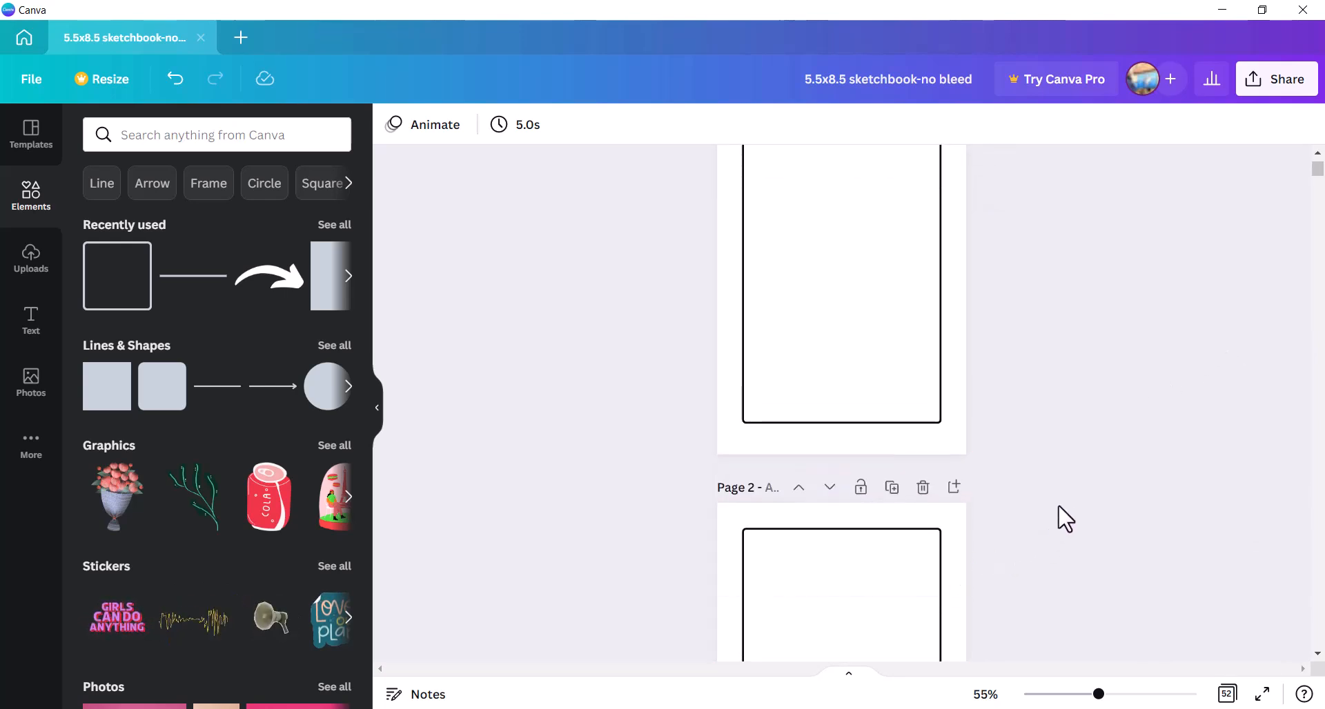
{"action": "scroll", "coordinate": [1090, 510], "scroll_direction": "up", "scroll_amount": 2}
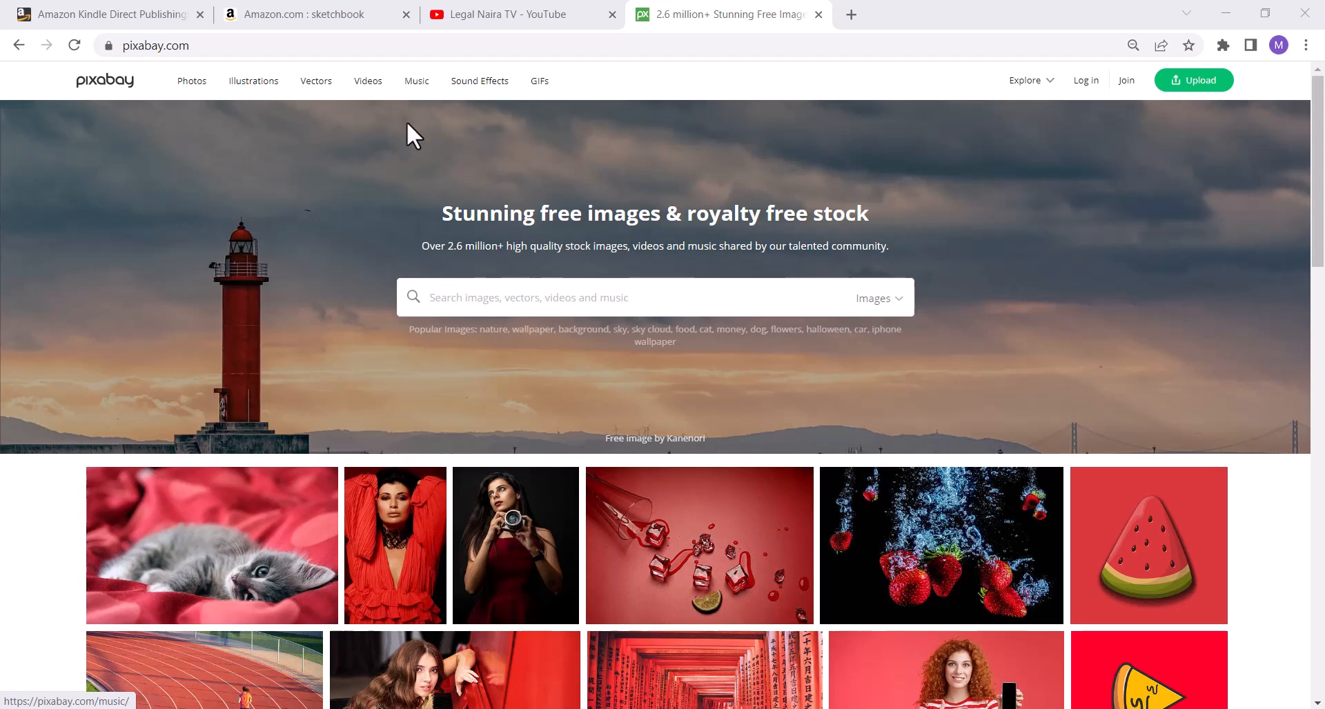
- Switch to Pixabay in the browser, search for "sketch" and look through the image results
{"action": "left_click", "coordinate": [600, 299]}
{"action": "type", "text": "sketch"}
{"action": "key", "text": "Return"}
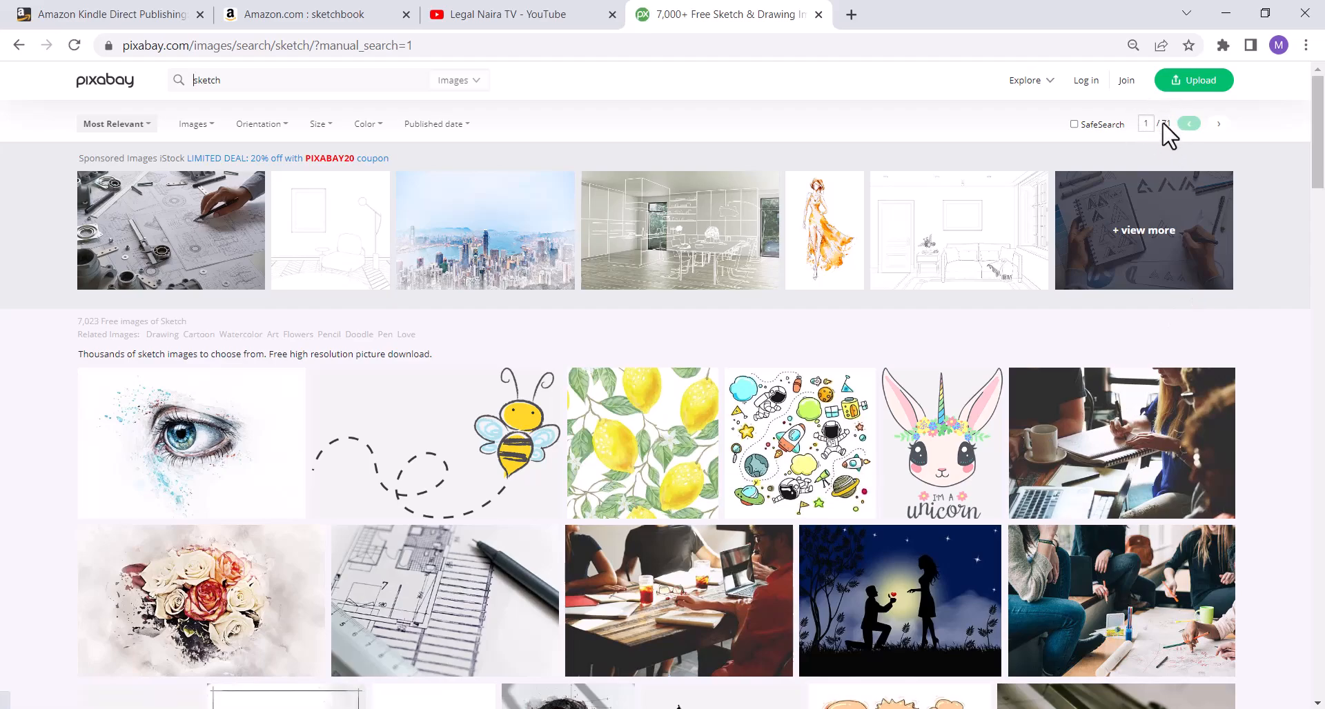
{"action": "scroll", "coordinate": [696, 455], "scroll_direction": "down", "scroll_amount": 10}
{"action": "scroll", "coordinate": [696, 466], "scroll_direction": "up", "scroll_amount": 4}
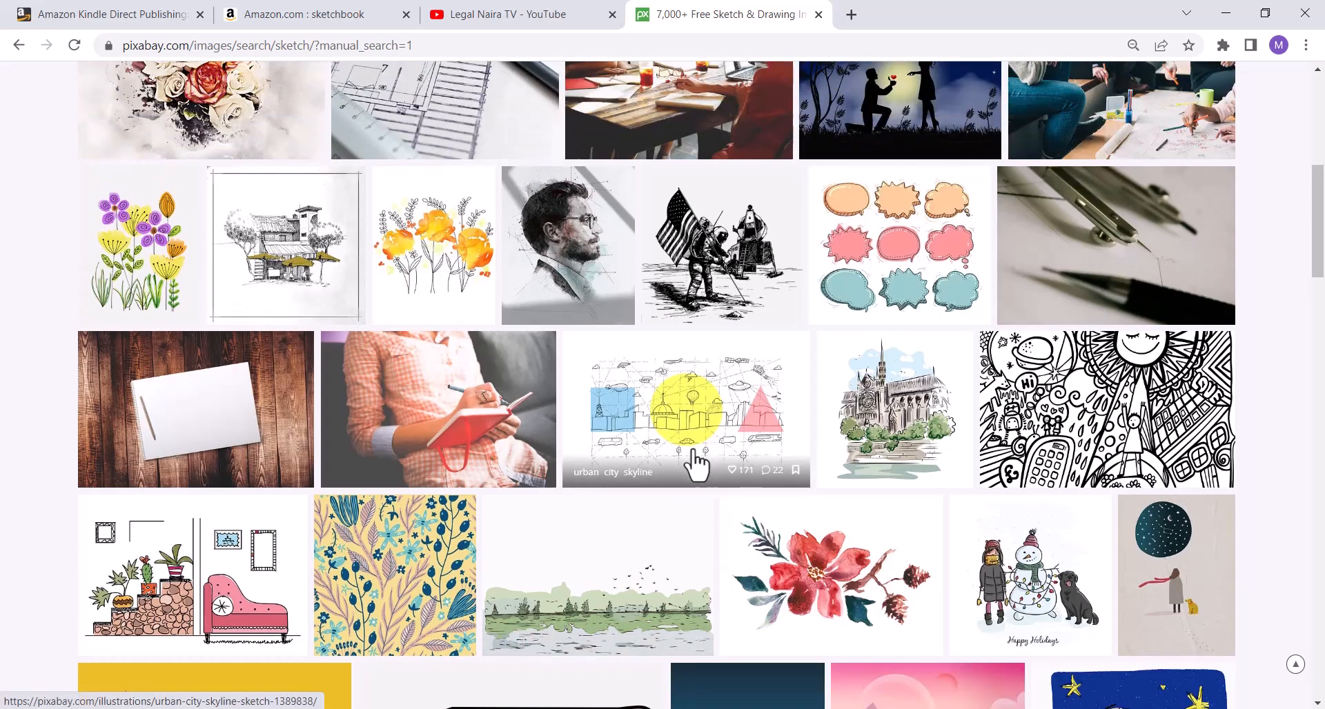
{"action": "scroll", "coordinate": [694, 452], "scroll_direction": "up", "scroll_amount": 4}
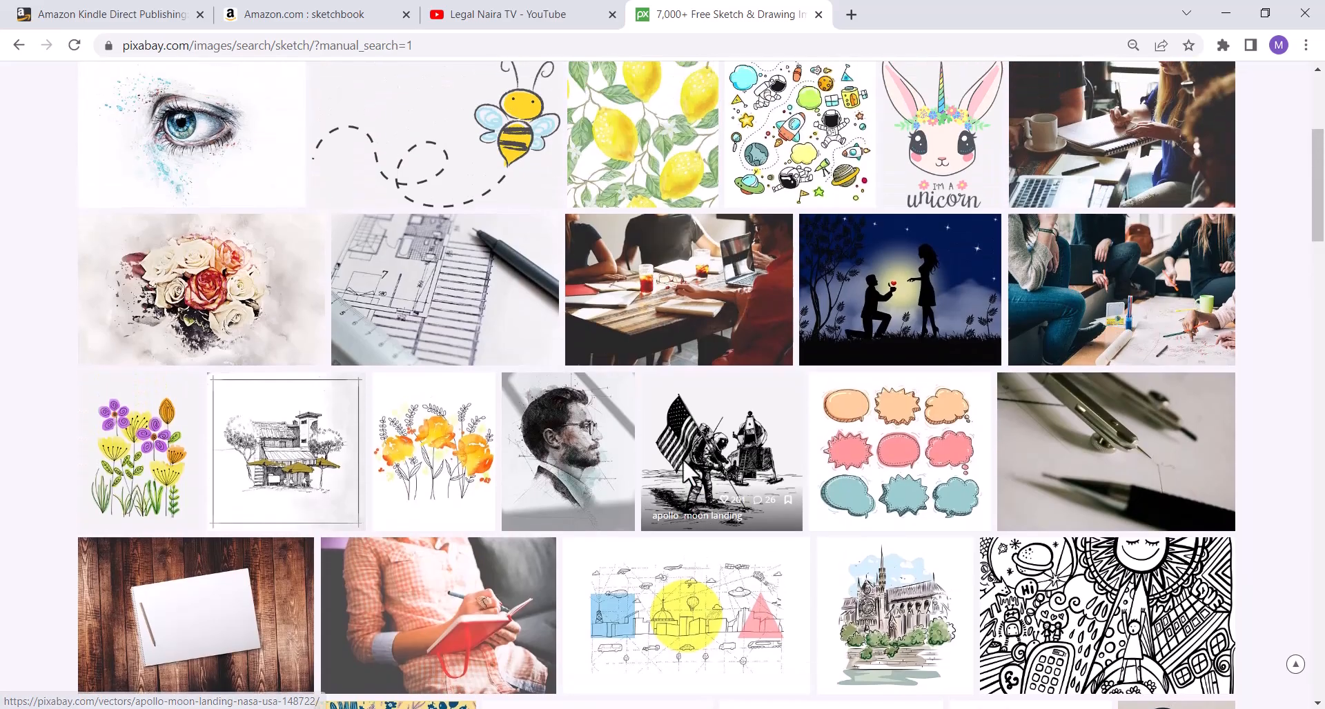
{"action": "scroll", "coordinate": [679, 480], "scroll_direction": "up", "scroll_amount": 4}
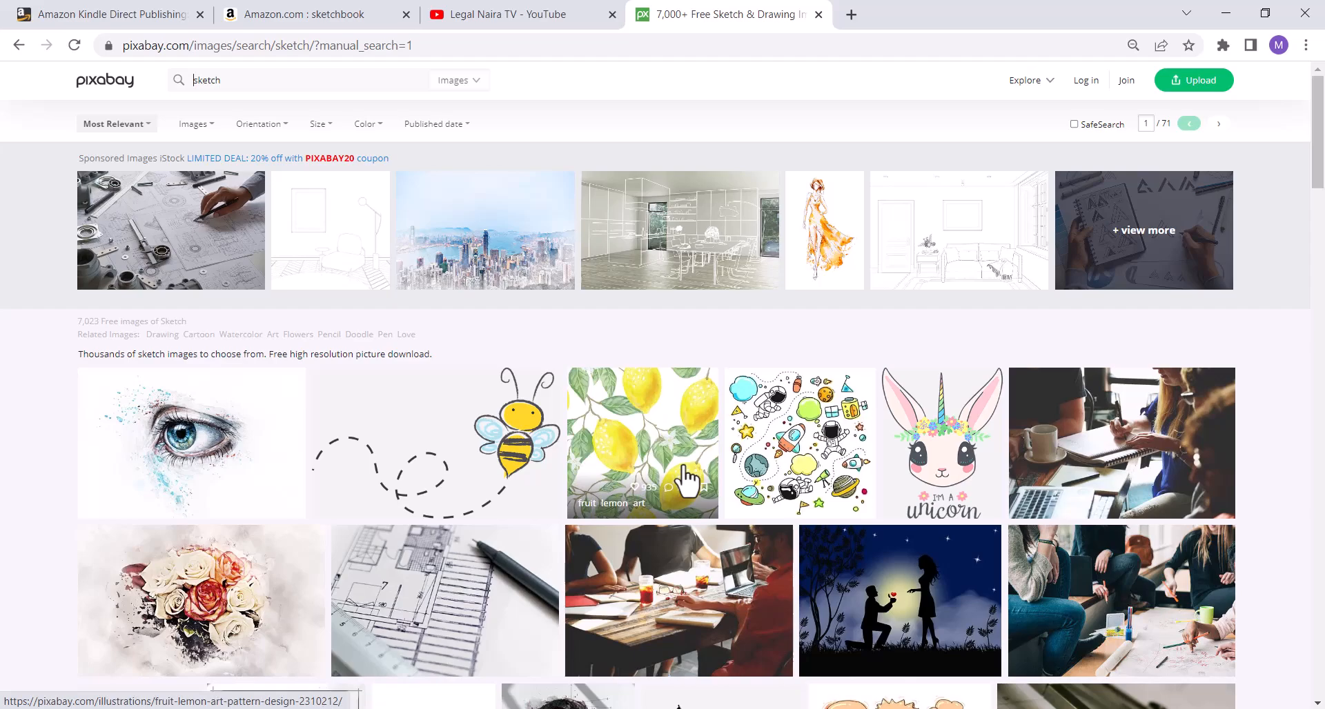
{"action": "scroll", "coordinate": [686, 480], "scroll_direction": "down", "scroll_amount": 5}
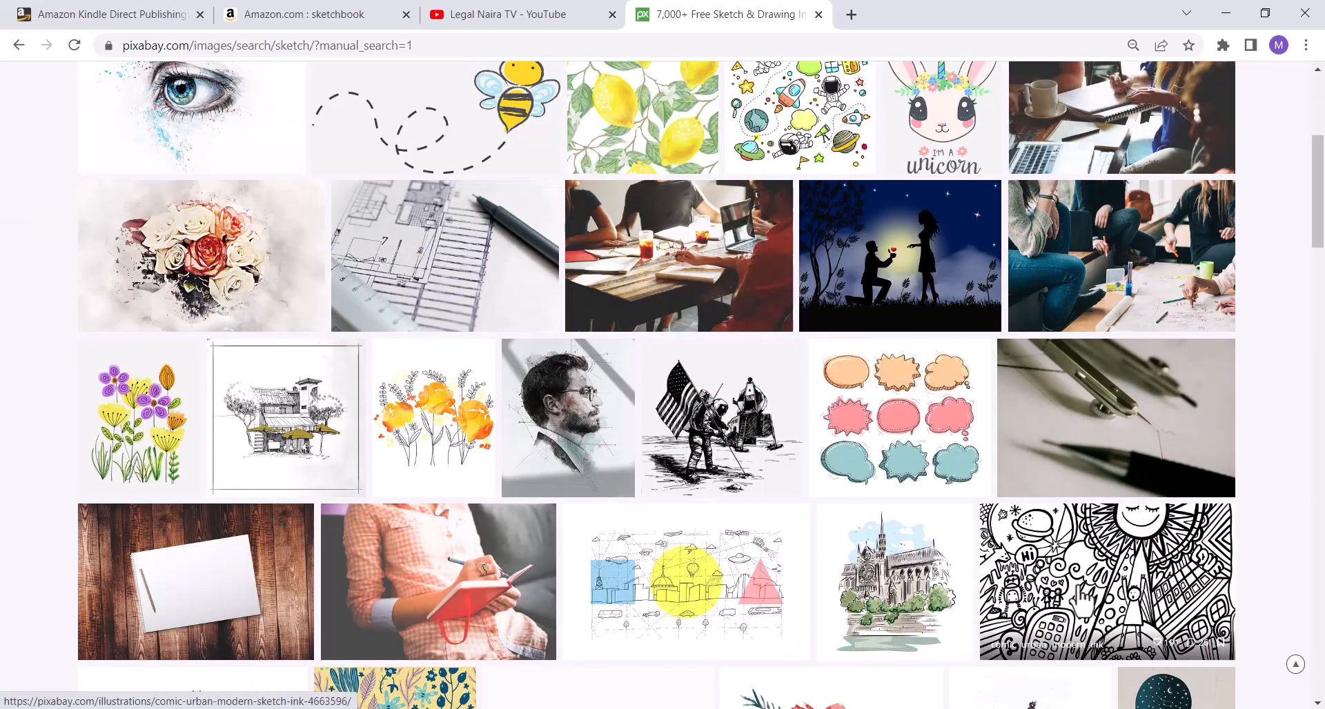
{"action": "scroll", "coordinate": [1097, 442], "scroll_direction": "down", "scroll_amount": 3}
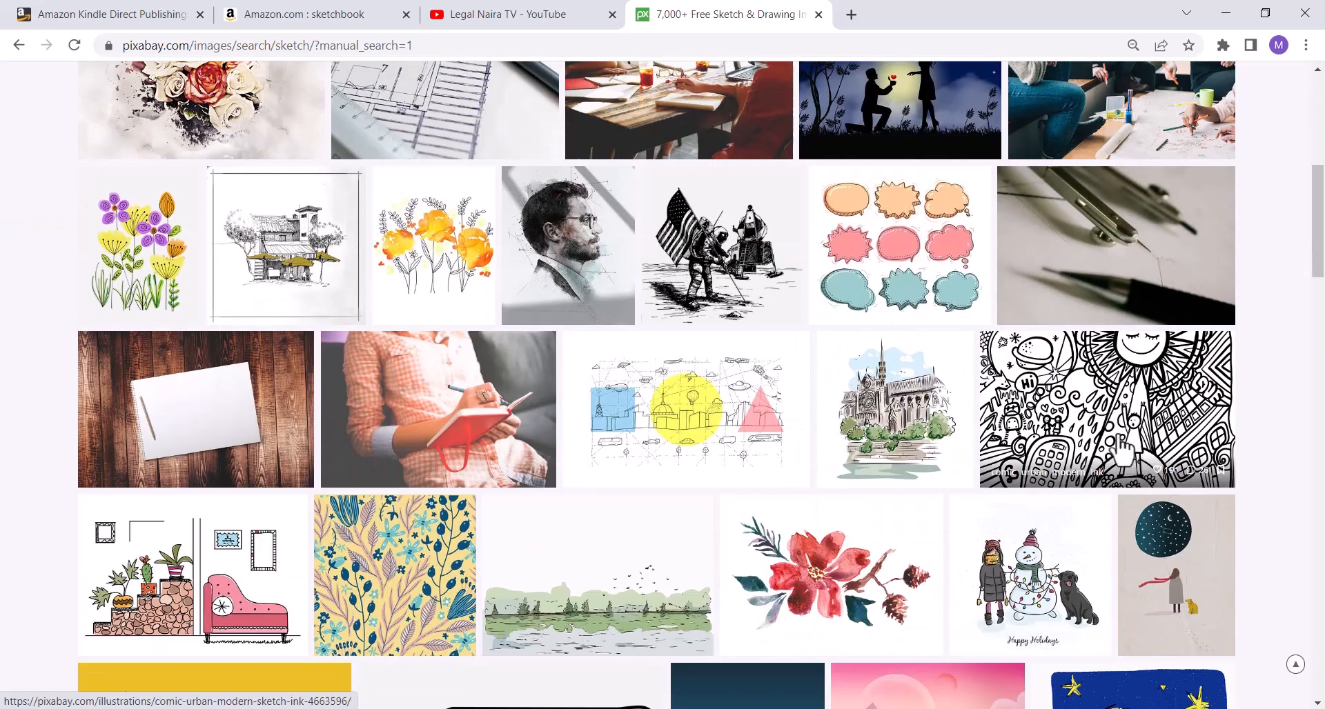
{"action": "scroll", "coordinate": [552, 441], "scroll_direction": "up", "scroll_amount": 6}
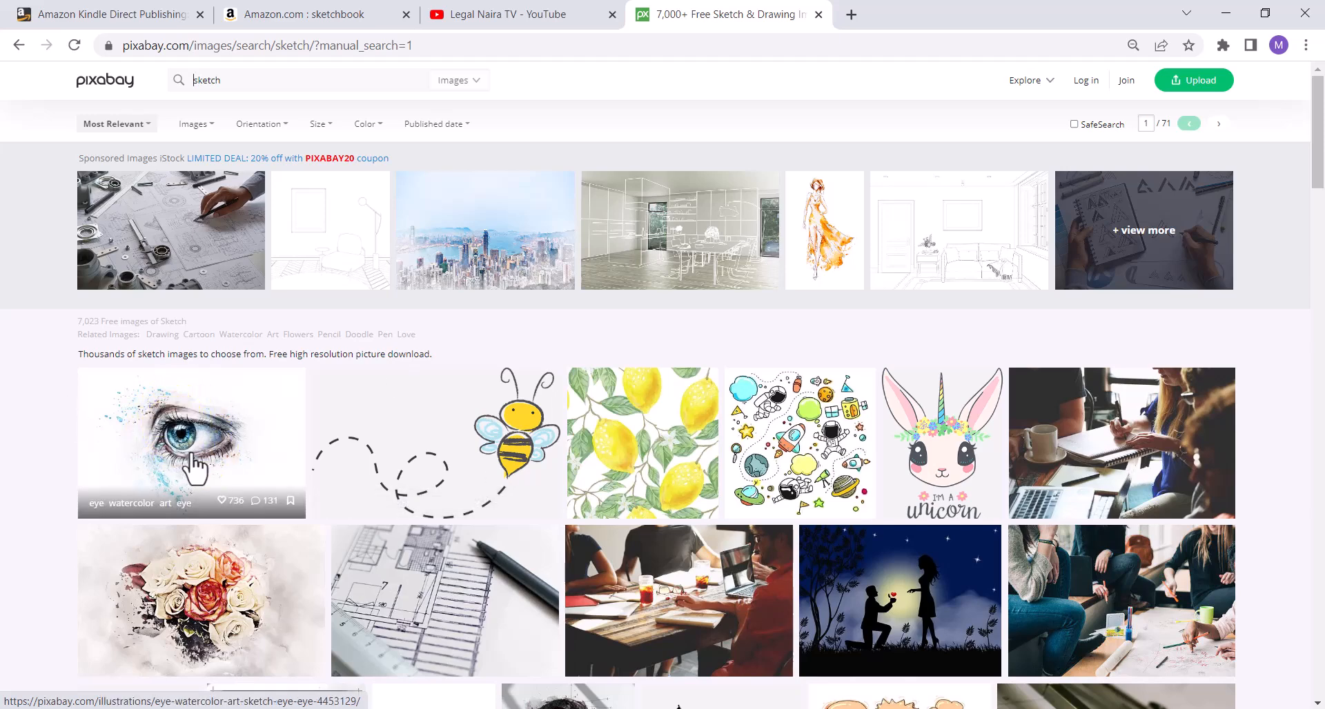
- Filter the sketch results to transparent, black and white images and browse them for suitable artwork
{"action": "left_click", "coordinate": [370, 125]}
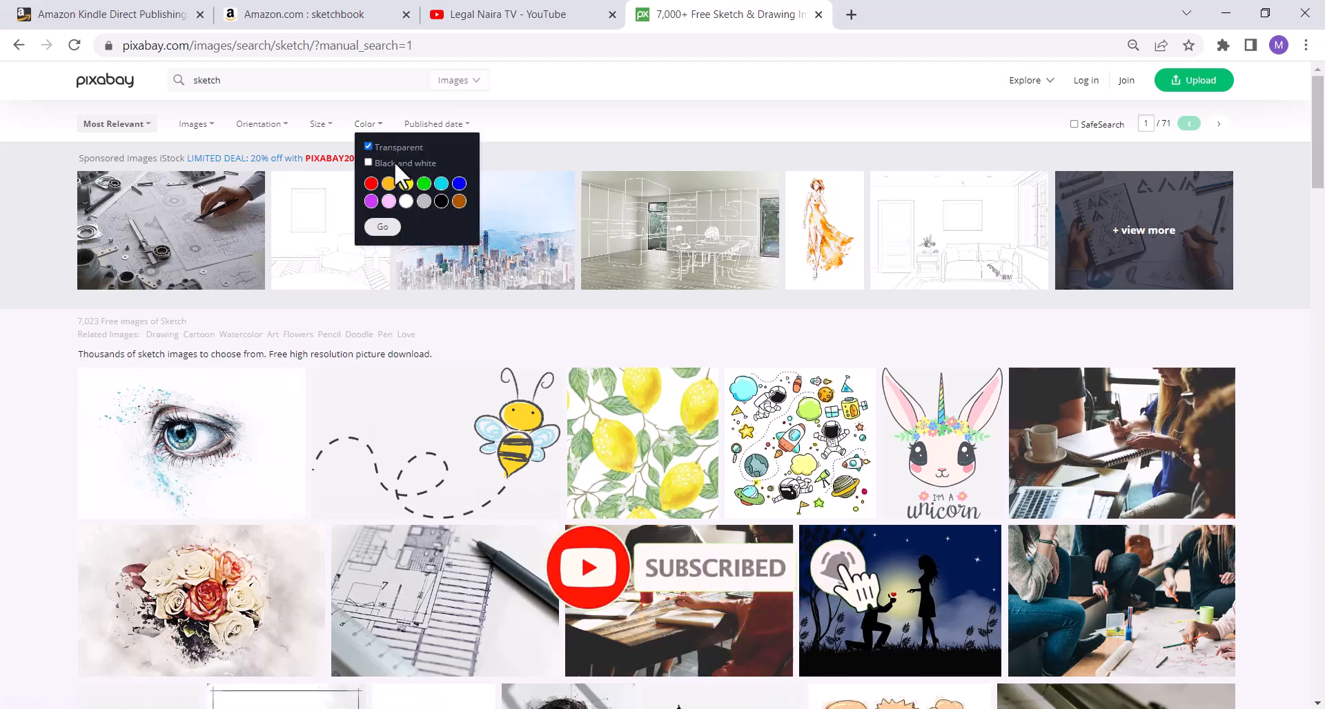
{"action": "left_click", "coordinate": [395, 161]}
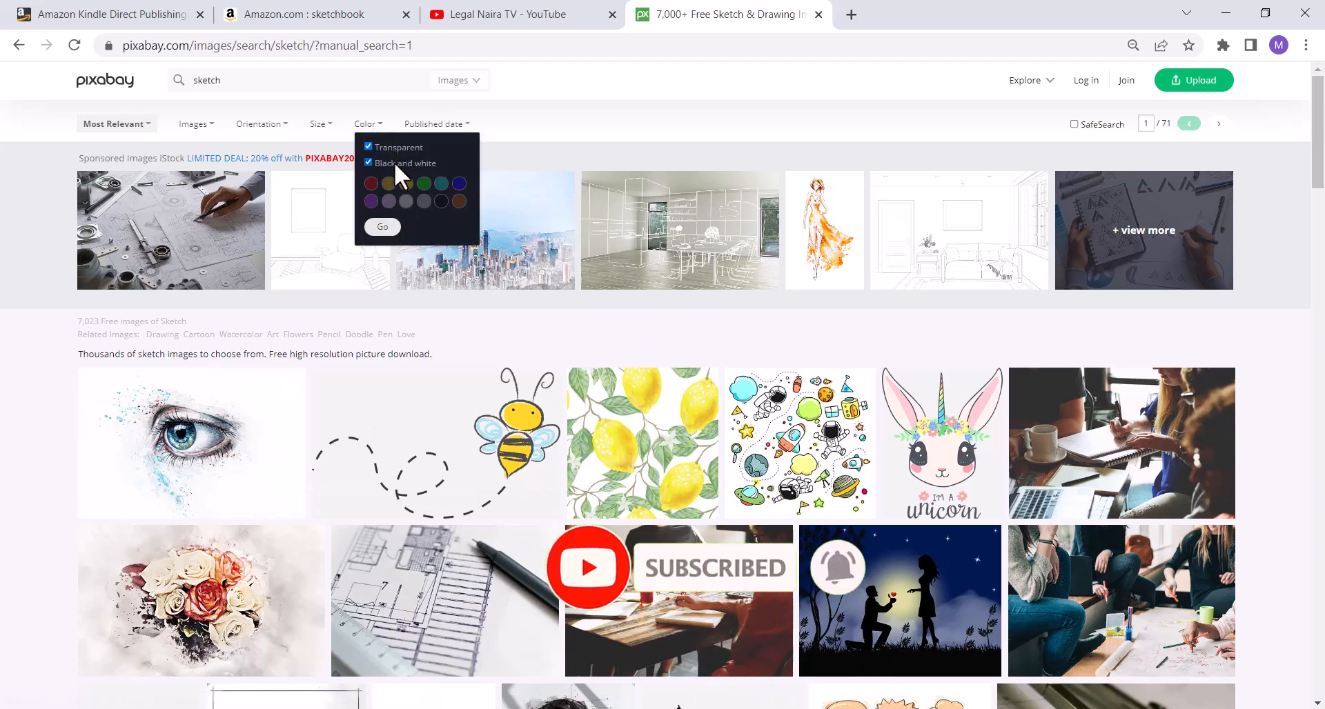
{"action": "left_click", "coordinate": [382, 229]}
{"action": "scroll", "coordinate": [628, 432], "scroll_direction": "down", "scroll_amount": 3}
{"action": "scroll", "coordinate": [628, 431], "scroll_direction": "down", "scroll_amount": 2}
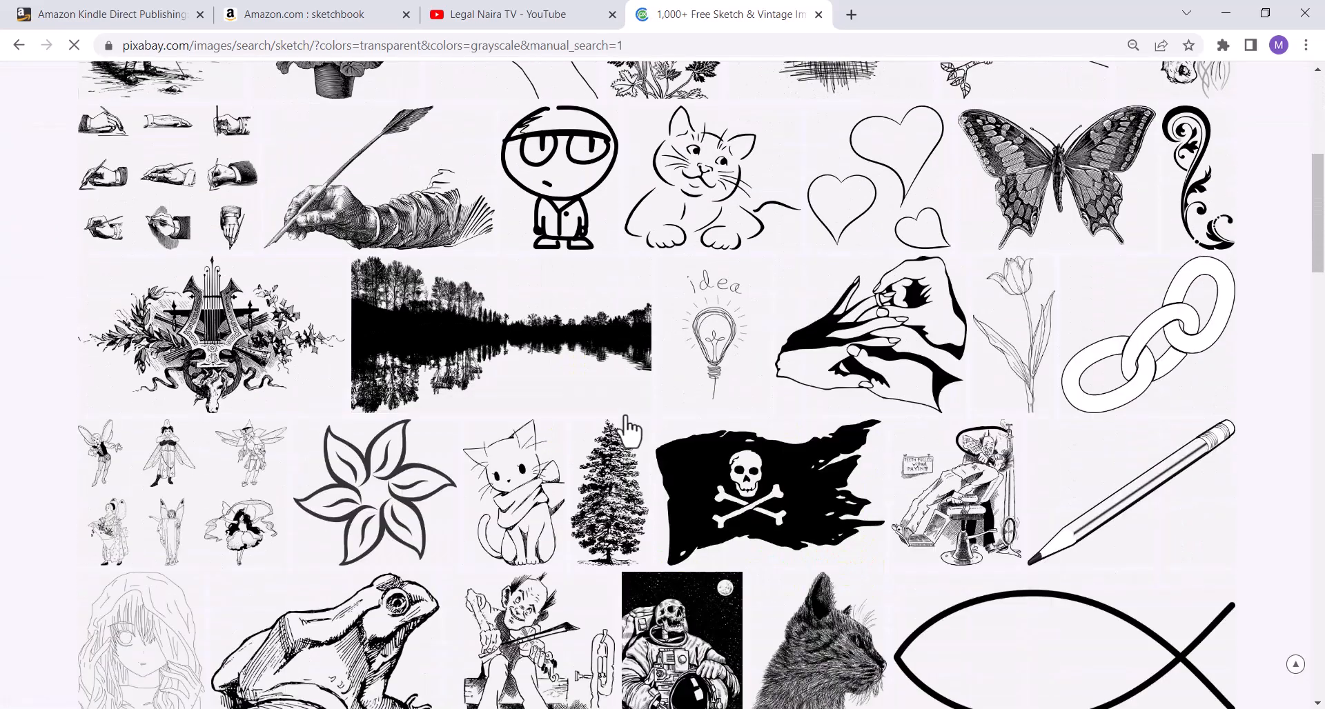
{"action": "scroll", "coordinate": [626, 417], "scroll_direction": "down", "scroll_amount": 2}
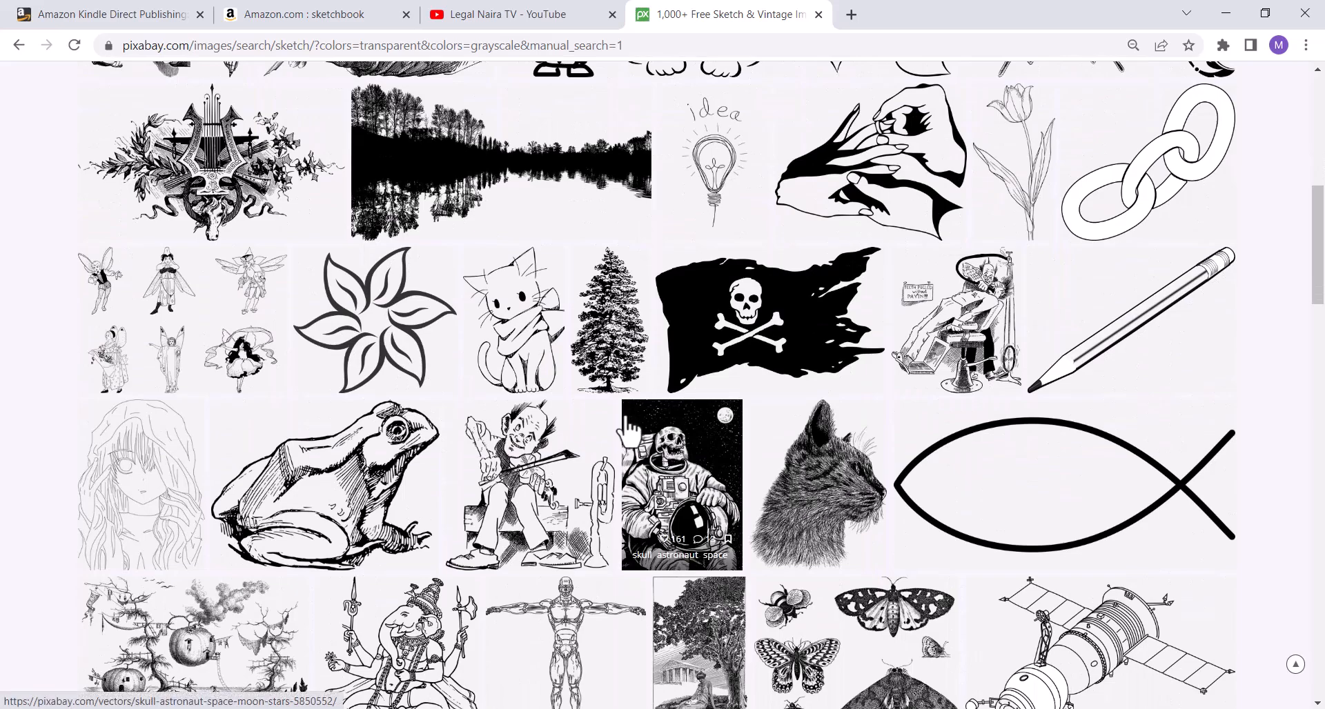
{"action": "scroll", "coordinate": [626, 417], "scroll_direction": "down", "scroll_amount": 2}
{"action": "scroll", "coordinate": [625, 418], "scroll_direction": "up", "scroll_amount": 6}
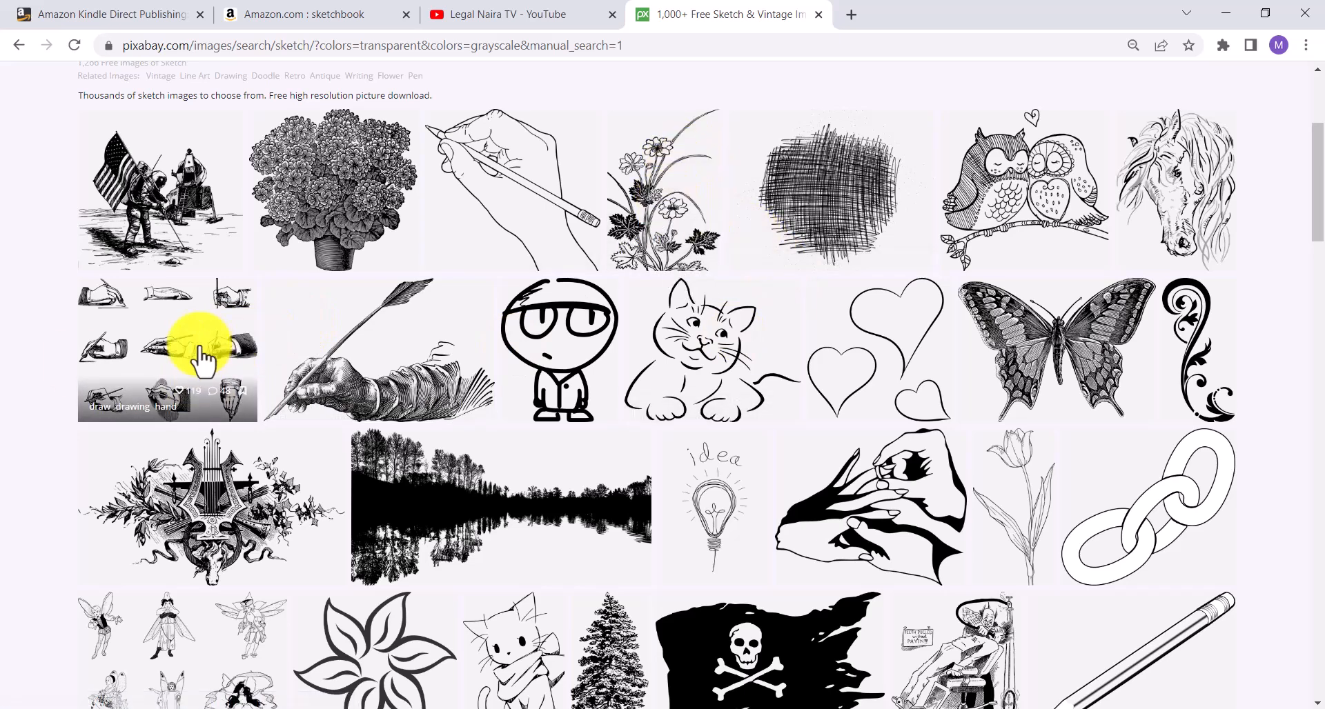
- Open the illustration of nine drawing hands and download it as a free PNG
{"action": "left_click", "coordinate": [166, 348]}
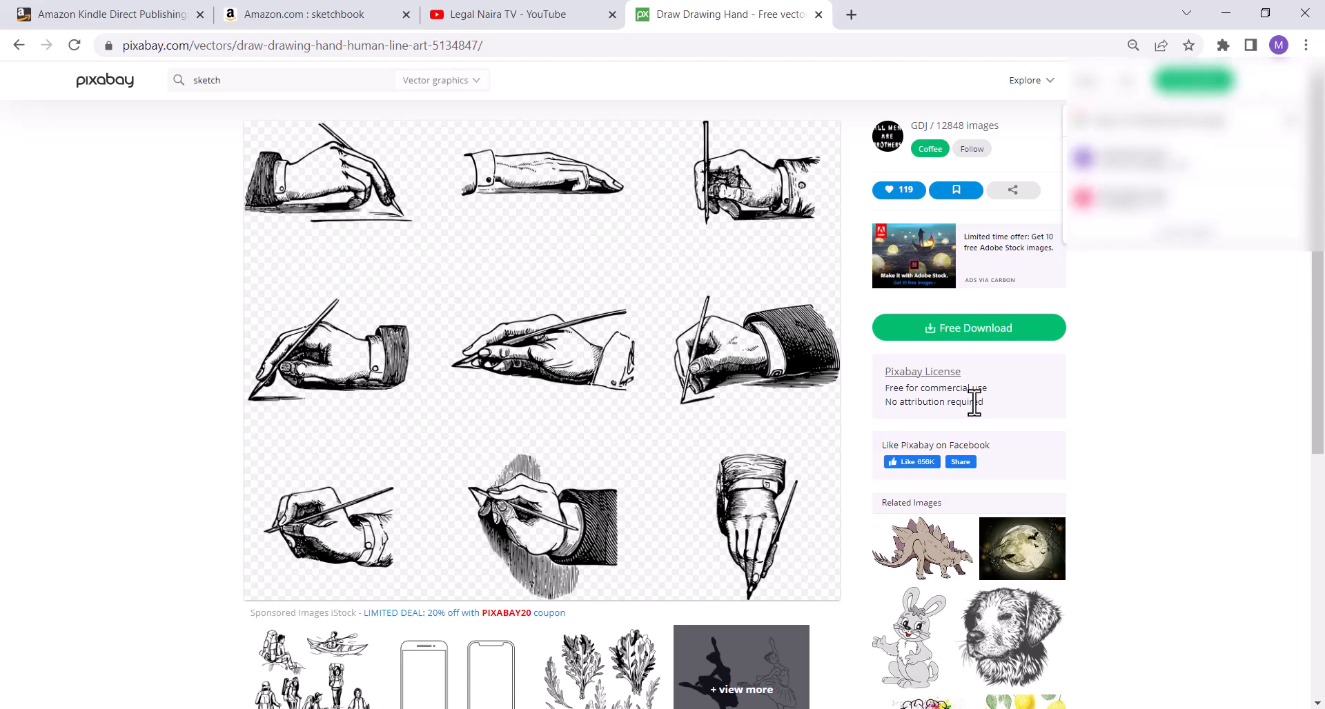
{"action": "left_click", "coordinate": [964, 334]}
{"action": "left_click", "coordinate": [931, 447]}
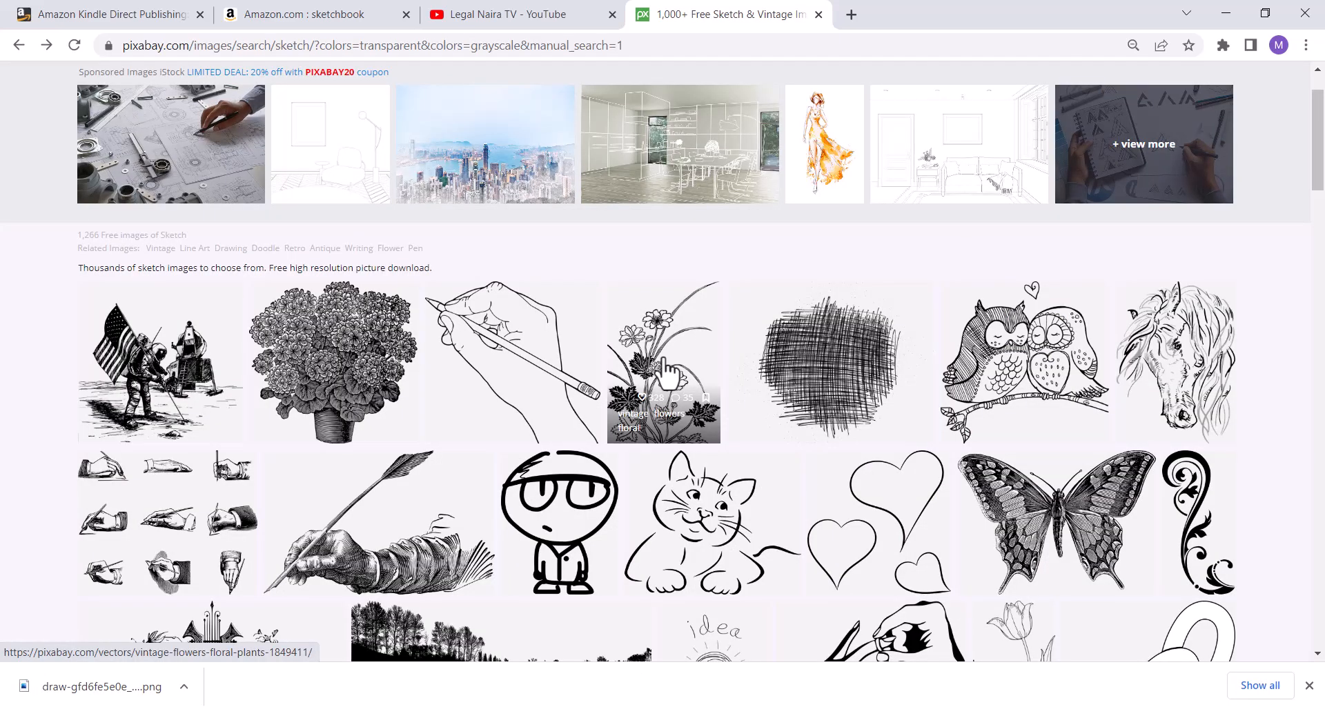
- Open the vintage flowers illustration in the sketch results and download it for free
{"action": "left_click", "coordinate": [654, 350]}
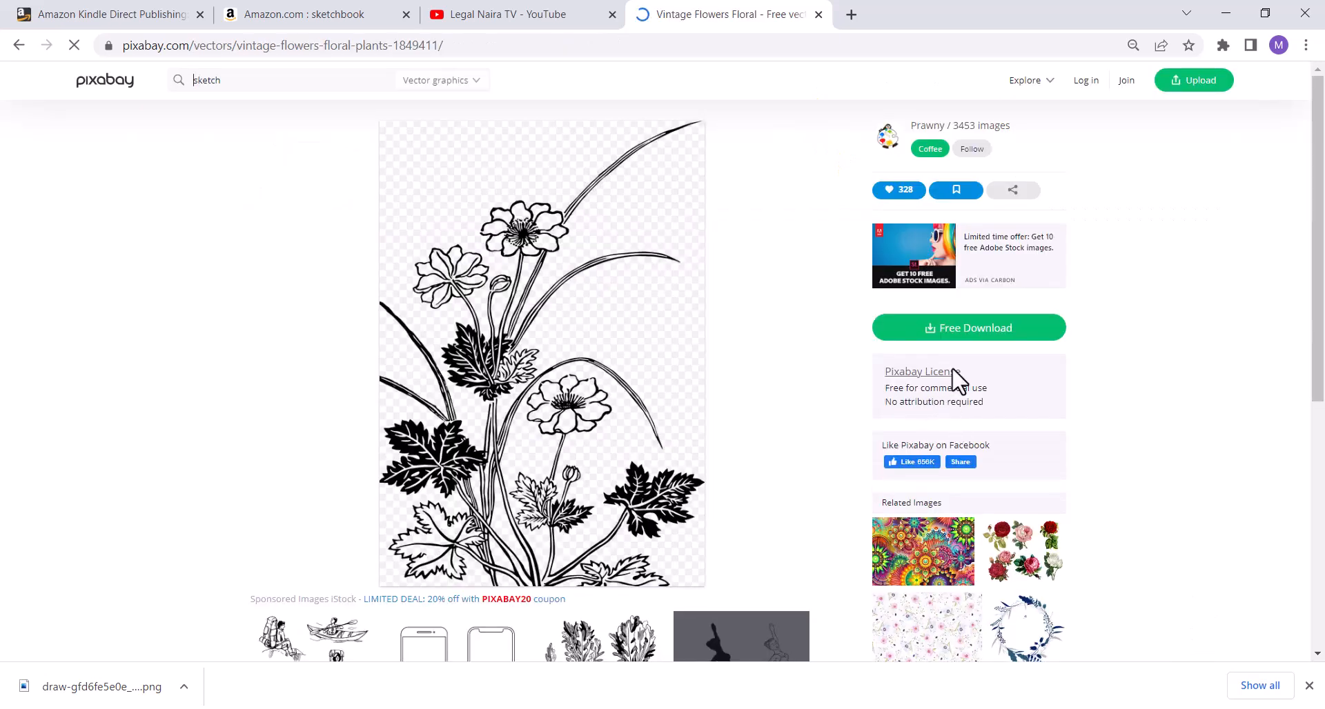
{"action": "left_click", "coordinate": [959, 330]}
{"action": "left_click", "coordinate": [925, 445]}
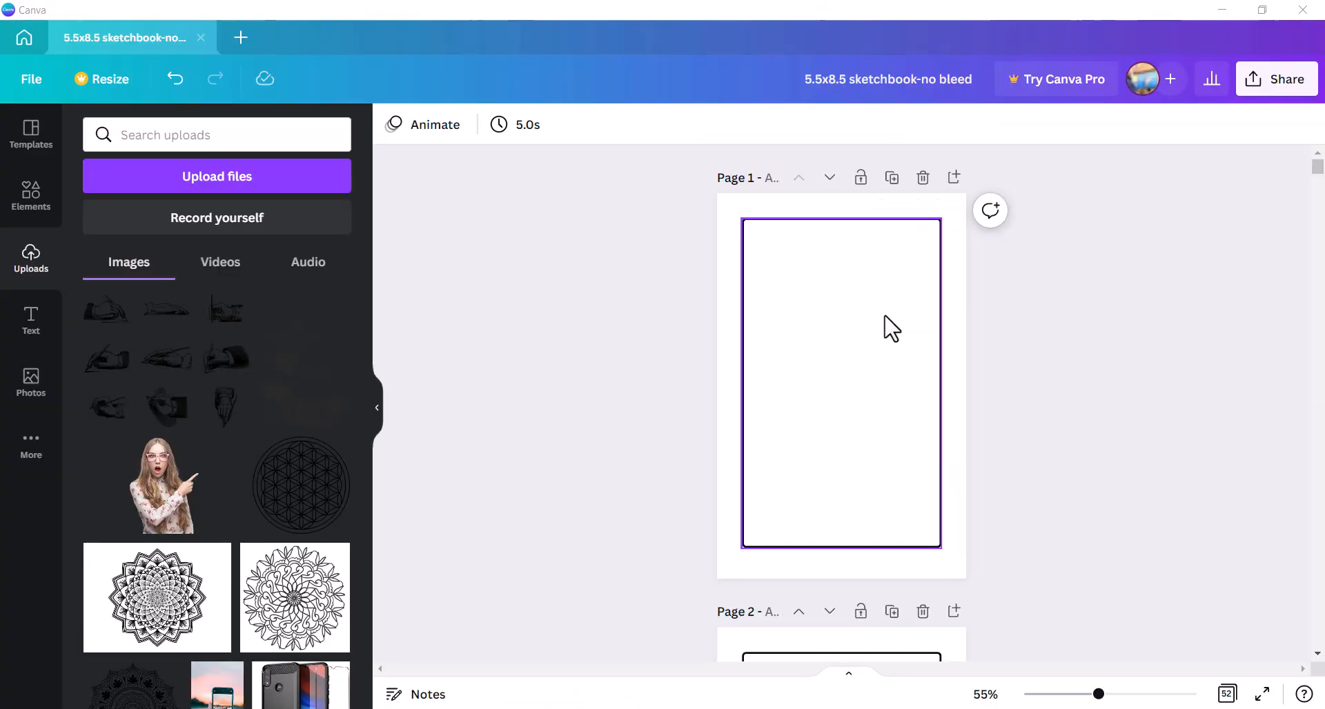
- In Canva, upload draw-gfd6fe5e0e_1280 and vintage-g54f32d9bd_1280, and place the drawing hands inside the upper part of the frame on page 1
{"action": "left_click", "coordinate": [217, 181]}
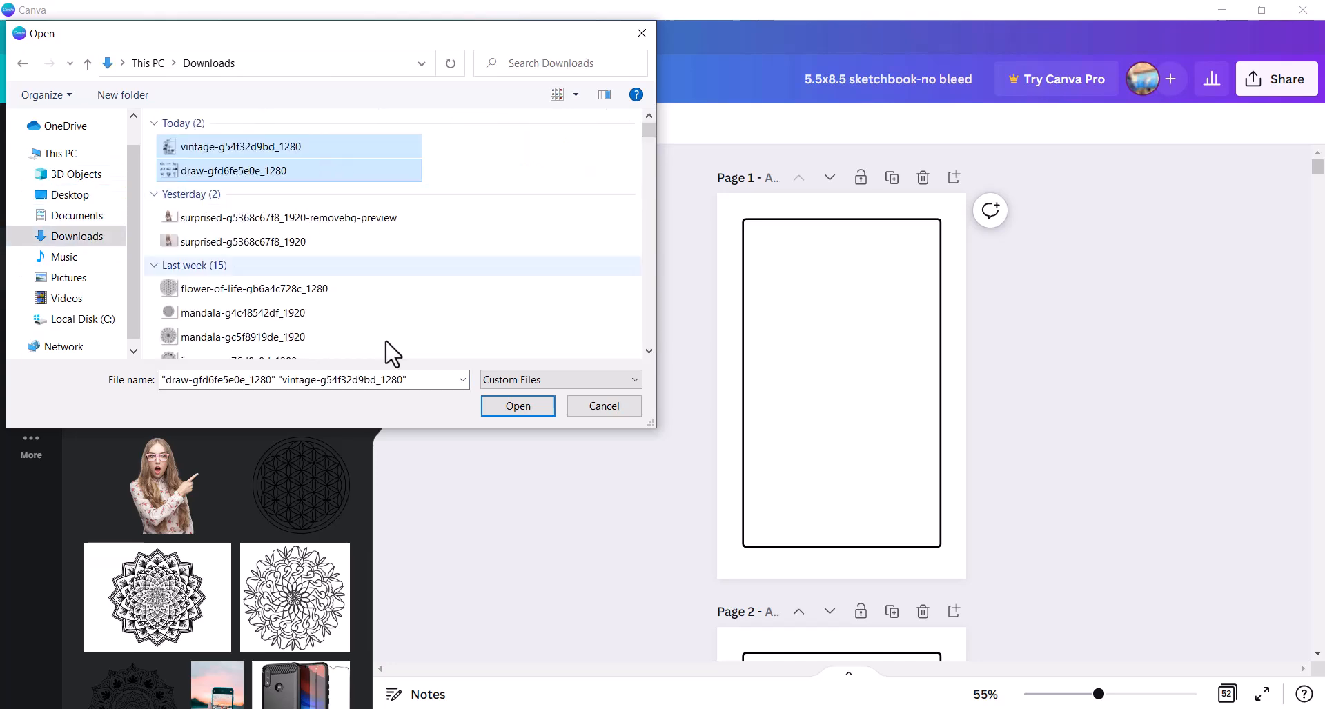
{"action": "left_click", "coordinate": [514, 407]}
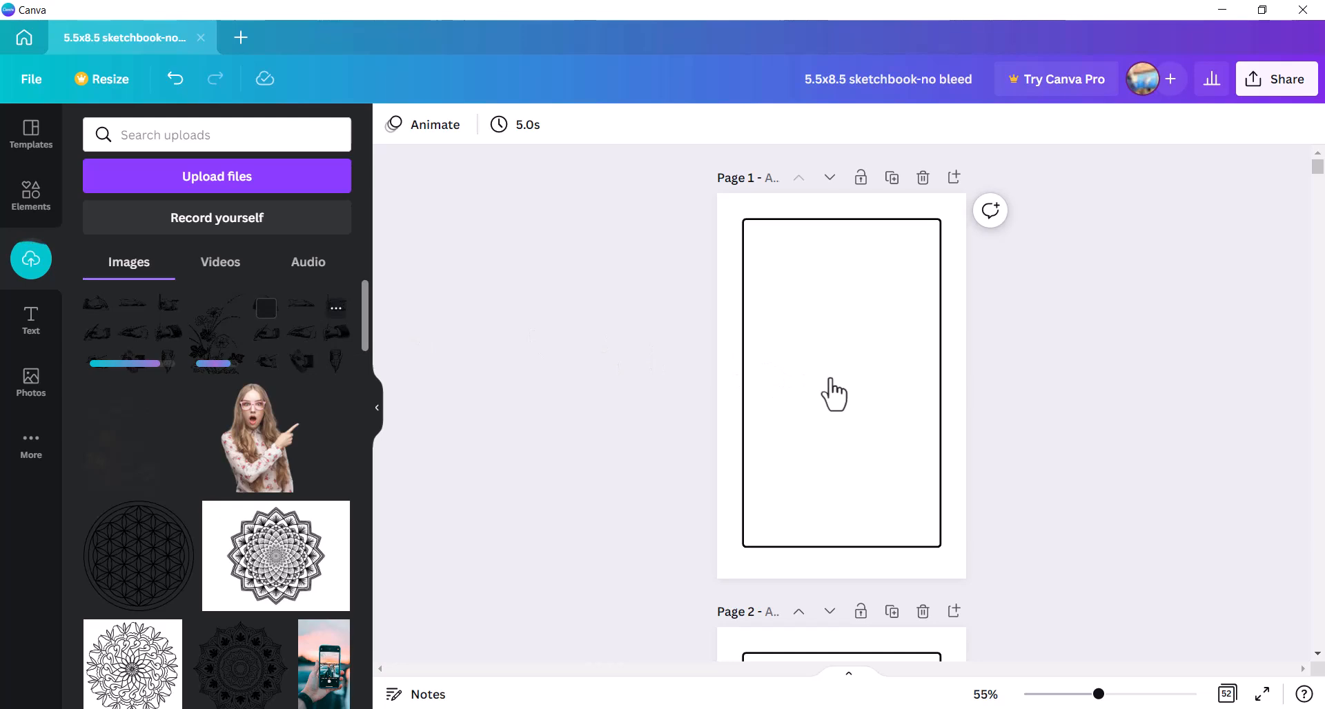
{"action": "left_click_drag", "start_coordinate": [855, 424], "coordinate": [839, 407]}
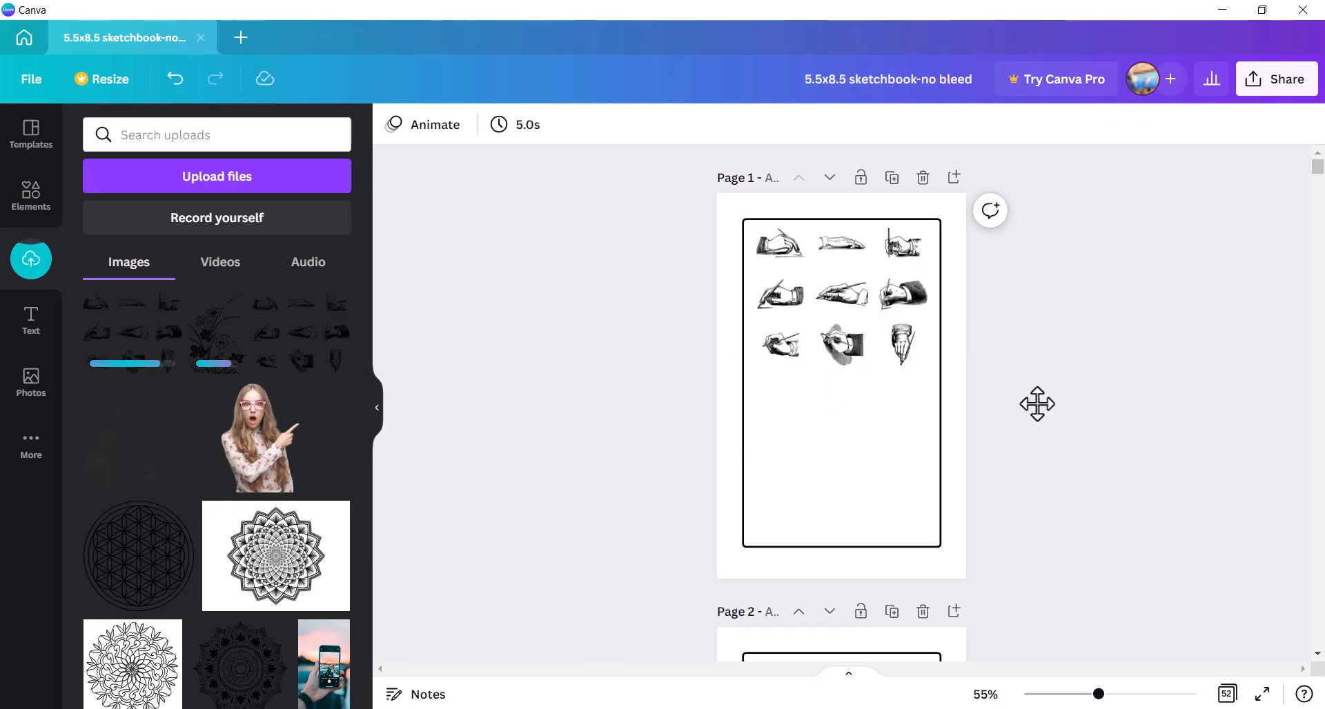
- Add a square outline shaped into a wide, thin black box near the bottom of page 1's frame, and place a duplicate directly beneath it
{"action": "left_click", "coordinate": [31, 197]}
{"action": "left_click", "coordinate": [113, 299]}
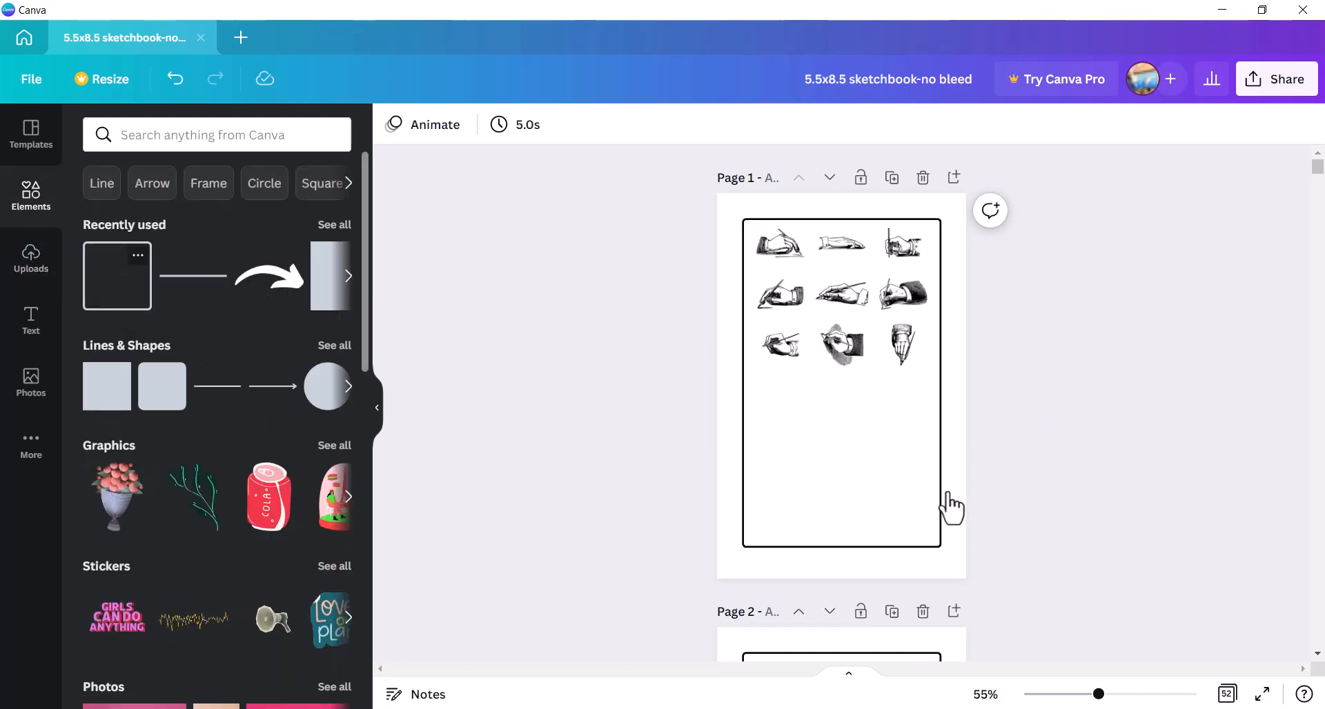
{"action": "left_click_drag", "start_coordinate": [905, 449], "coordinate": [786, 474]}
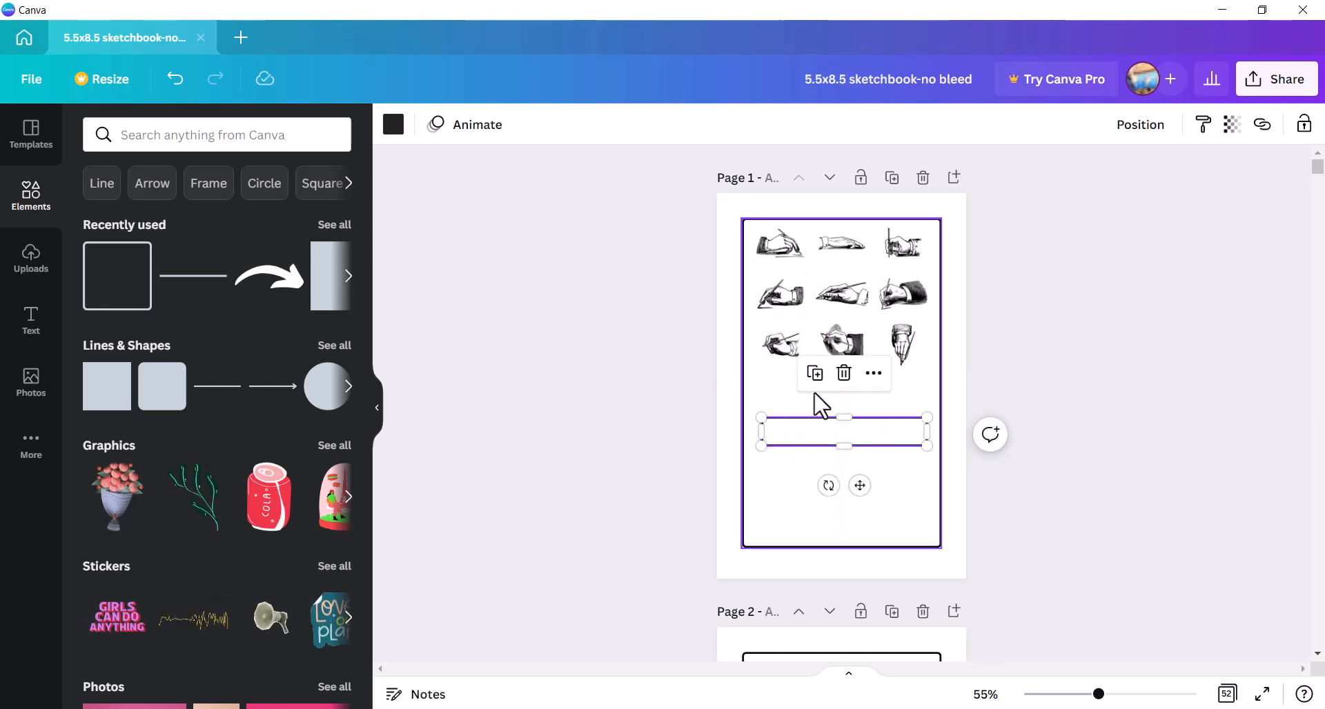
{"action": "left_click", "coordinate": [814, 373]}
{"action": "left_click_drag", "start_coordinate": [860, 497], "coordinate": [858, 565]}
{"action": "left_click", "coordinate": [990, 444]}
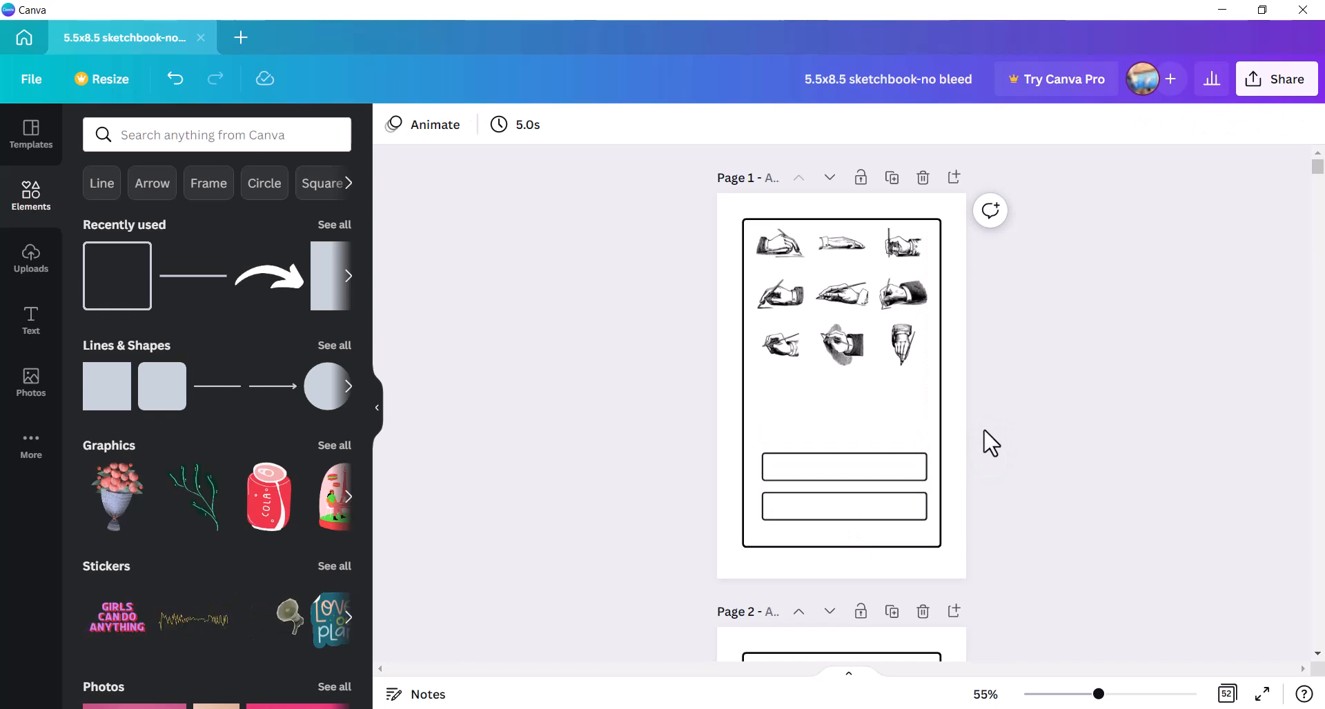
- Add "This Book Belongs To" in the Merry Christmas text style on page 1, and fit it between the hands and the boxes
{"action": "left_click", "coordinate": [31, 320]}
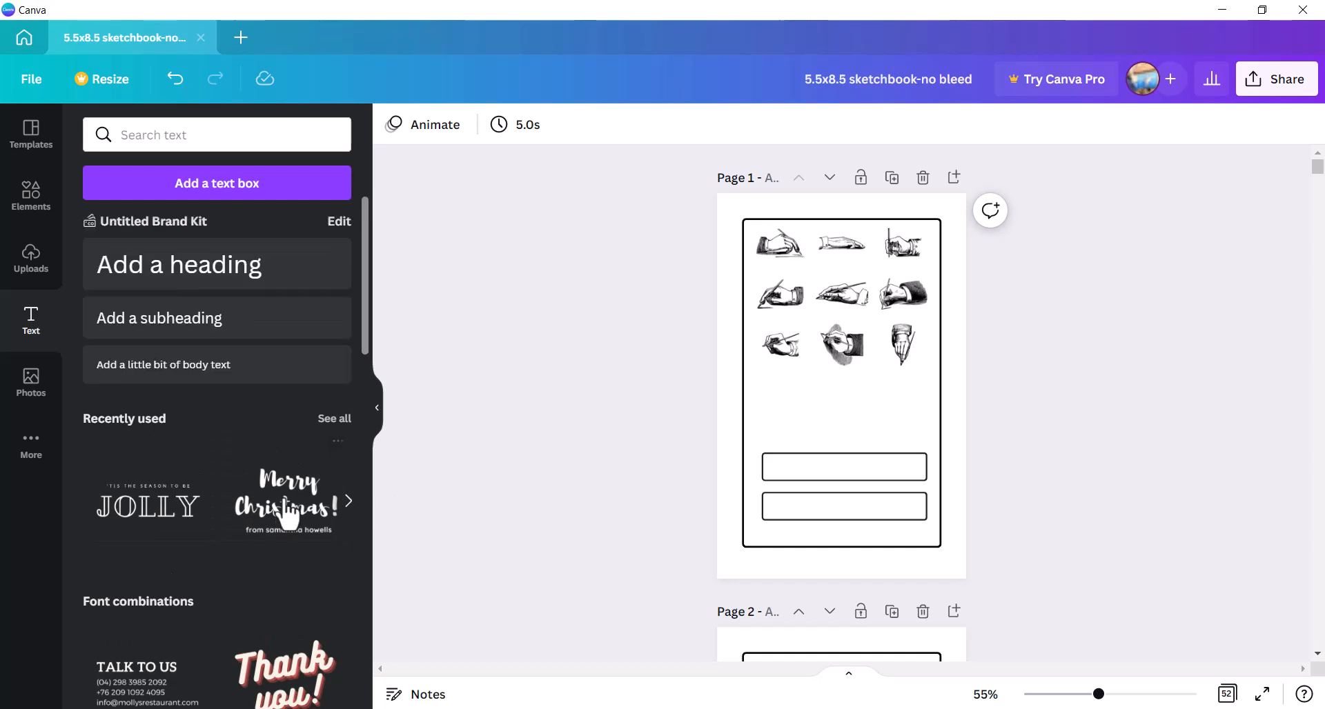
{"action": "left_click", "coordinate": [285, 495]}
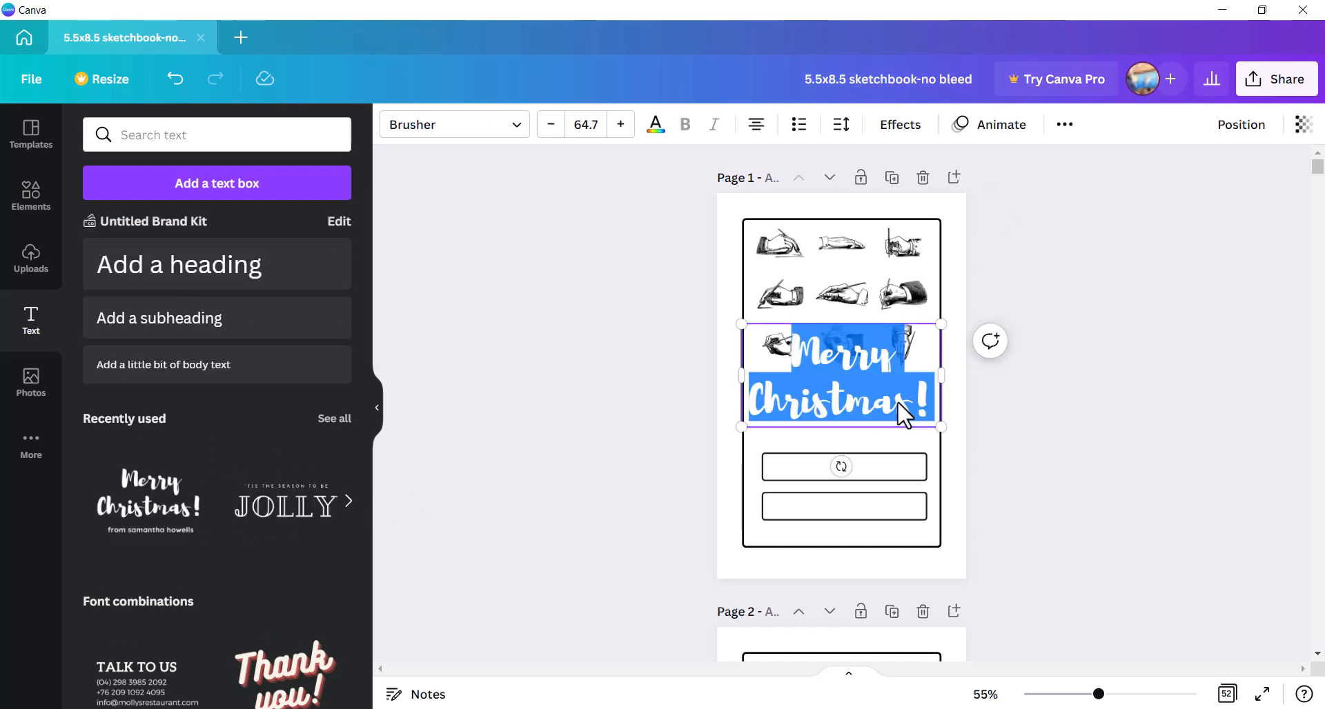
{"action": "type", "text": "This Book Belongs To"}
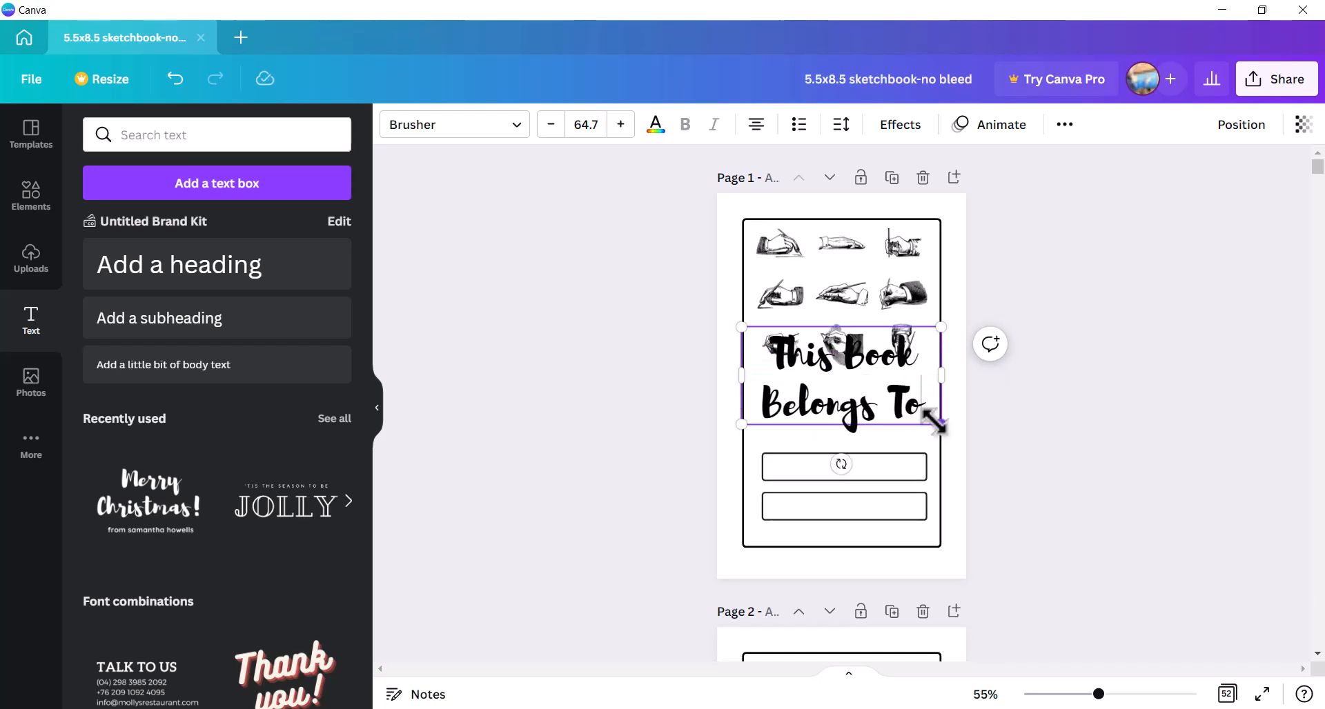
{"action": "left_click_drag", "start_coordinate": [940, 423], "coordinate": [929, 450]}
{"action": "left_click", "coordinate": [1045, 439]}
- Add the uploaded vintage flowers illustration to page 2 and enlarge it to fill the lower part of the frame
{"action": "scroll", "coordinate": [1046, 438], "scroll_direction": "down", "scroll_amount": 5}
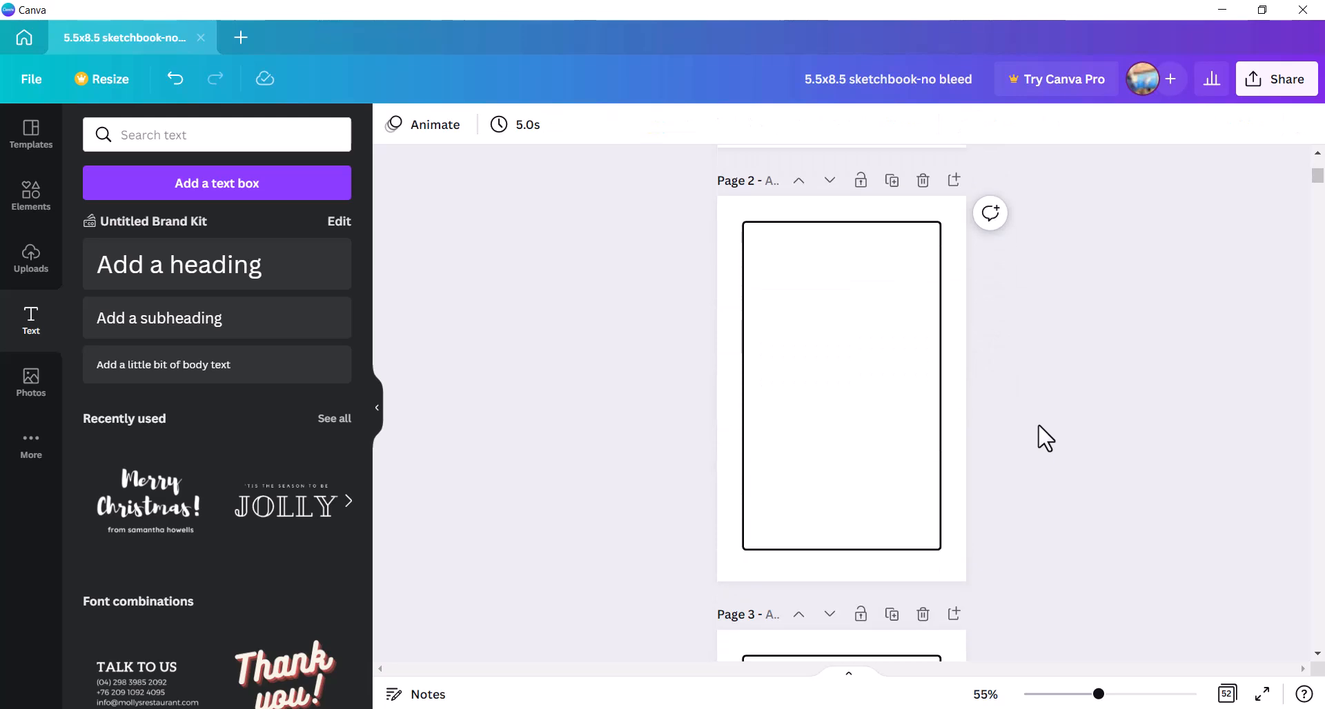
{"action": "left_click", "coordinate": [31, 260]}
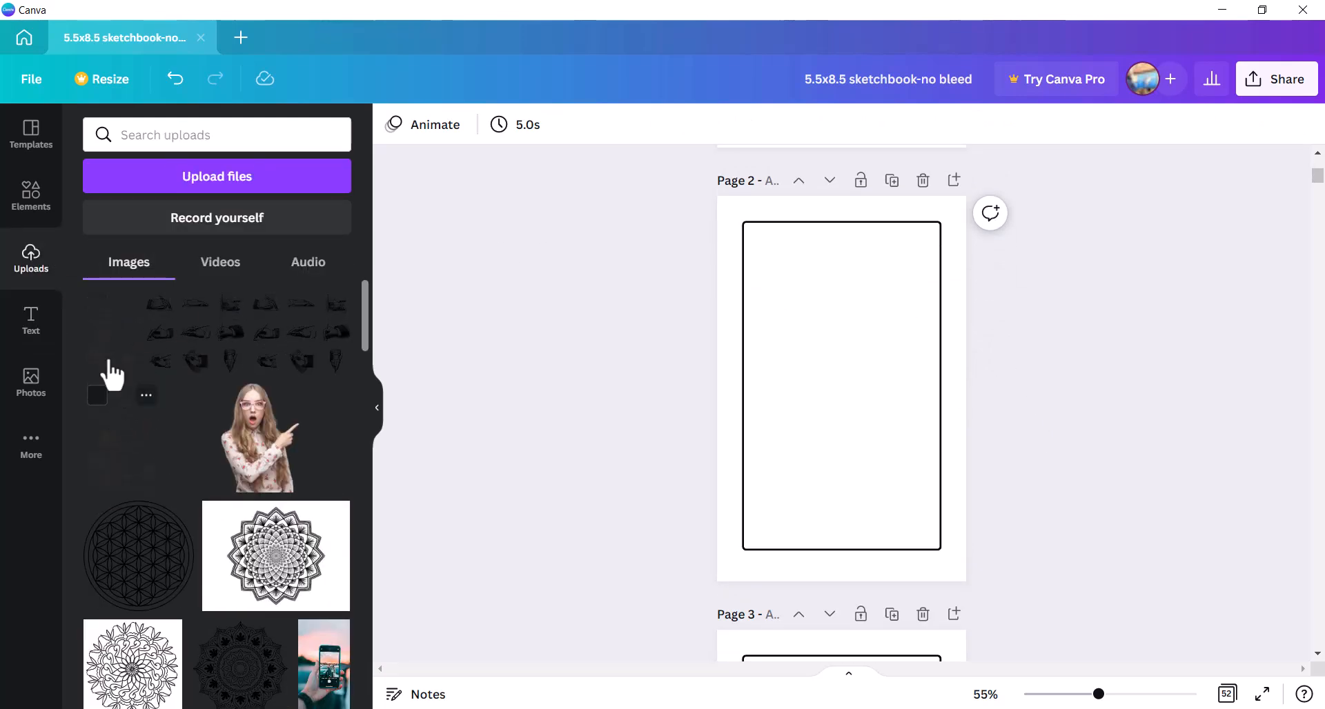
{"action": "left_click", "coordinate": [118, 343]}
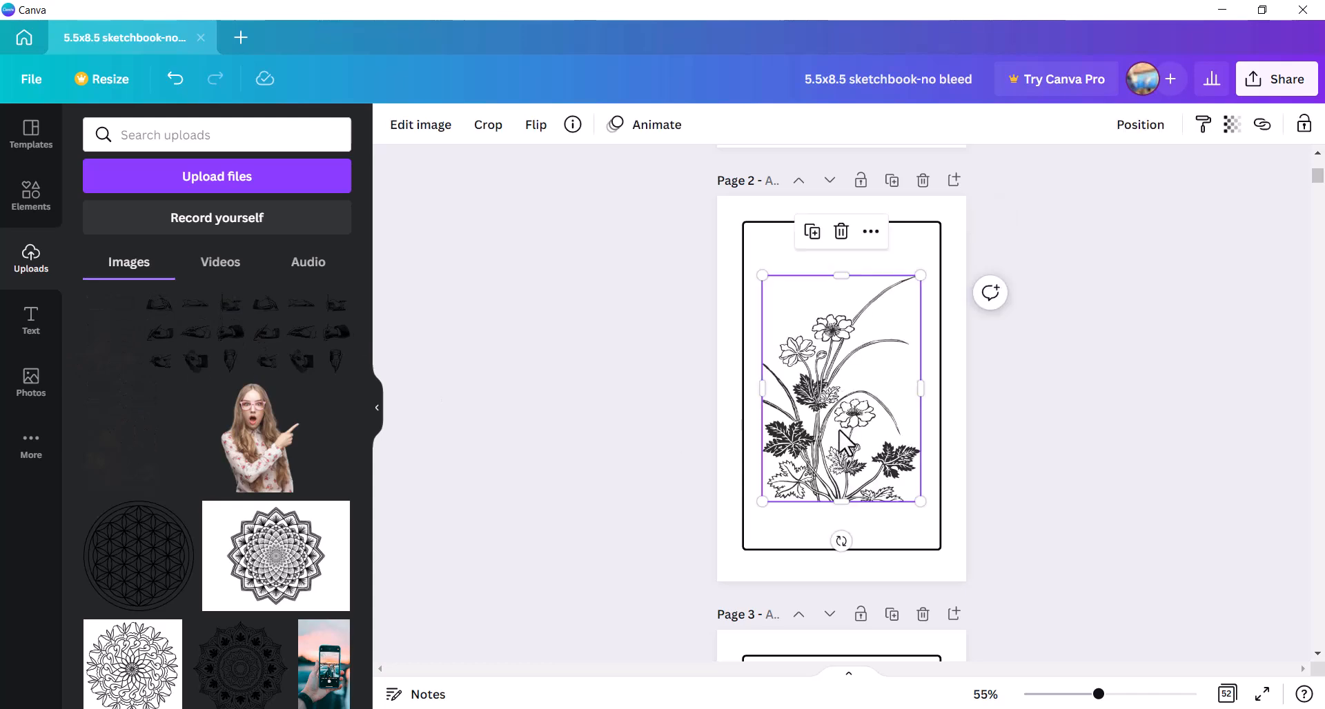
{"action": "mouse_move", "coordinate": [829, 456]}
{"action": "left_mouse_down"}
{"action": "mouse_move", "coordinate": [820, 483]}
{"action": "mouse_move", "coordinate": [826, 470]}
{"action": "left_mouse_up"}
{"action": "left_click_drag", "start_coordinate": [906, 316], "coordinate": [935, 275]}
{"action": "left_click", "coordinate": [1026, 422]}
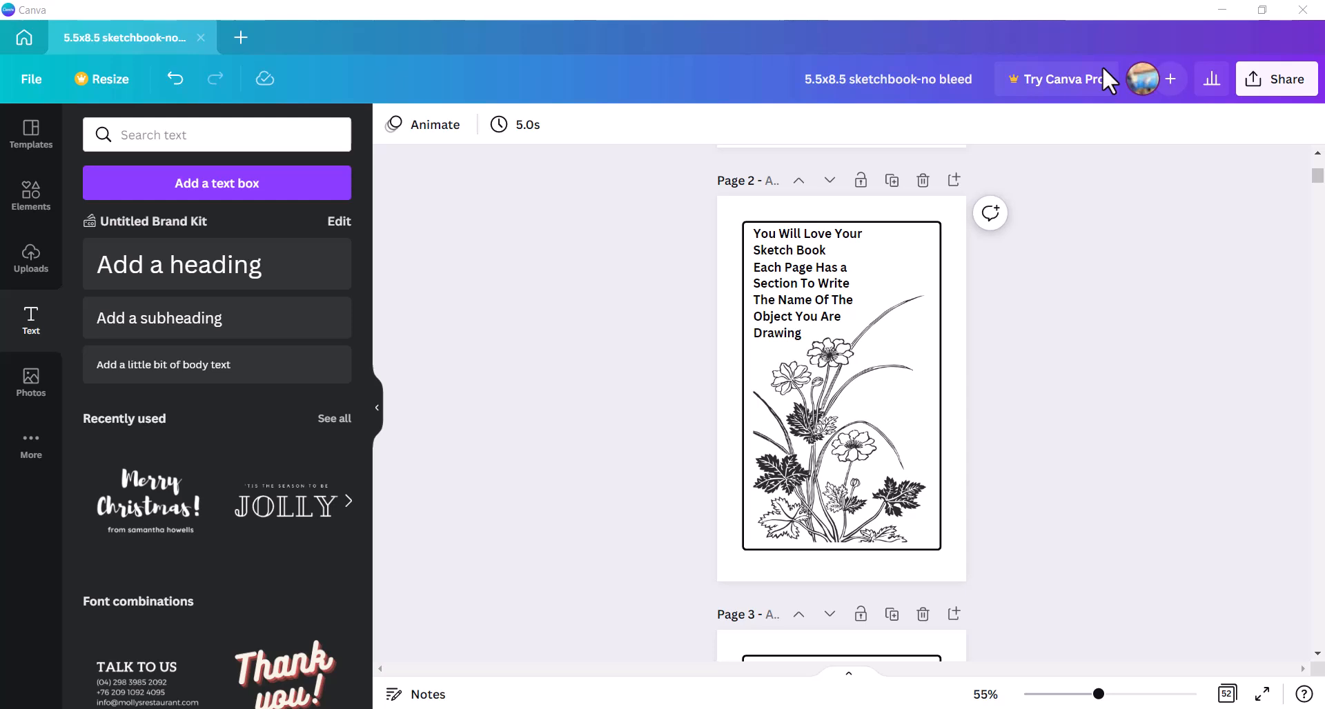
- Review the layout of pages 1 to 3, checking the ownership page, the flower page and the blank framed page
{"action": "scroll", "coordinate": [985, 269], "scroll_direction": "up", "scroll_amount": 5}
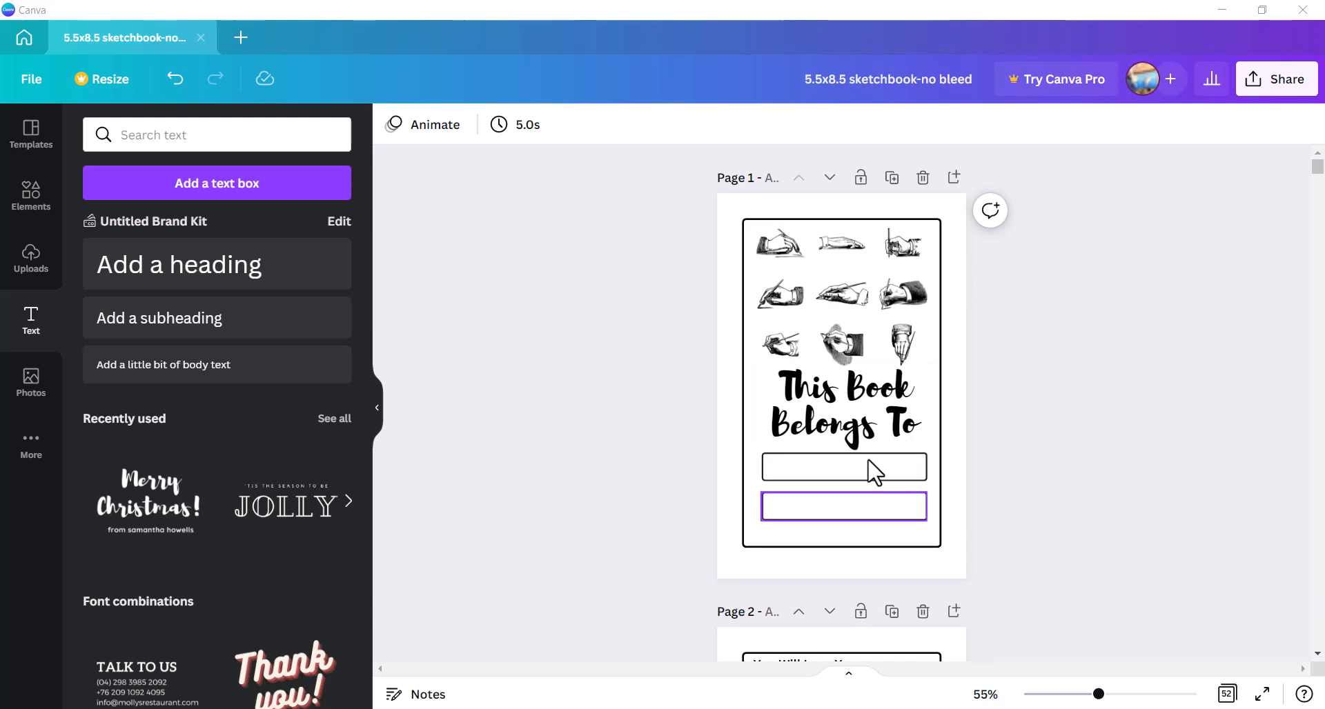
{"action": "scroll", "coordinate": [885, 476], "scroll_direction": "down", "scroll_amount": 3}
{"action": "scroll", "coordinate": [886, 441], "scroll_direction": "down", "scroll_amount": 3}
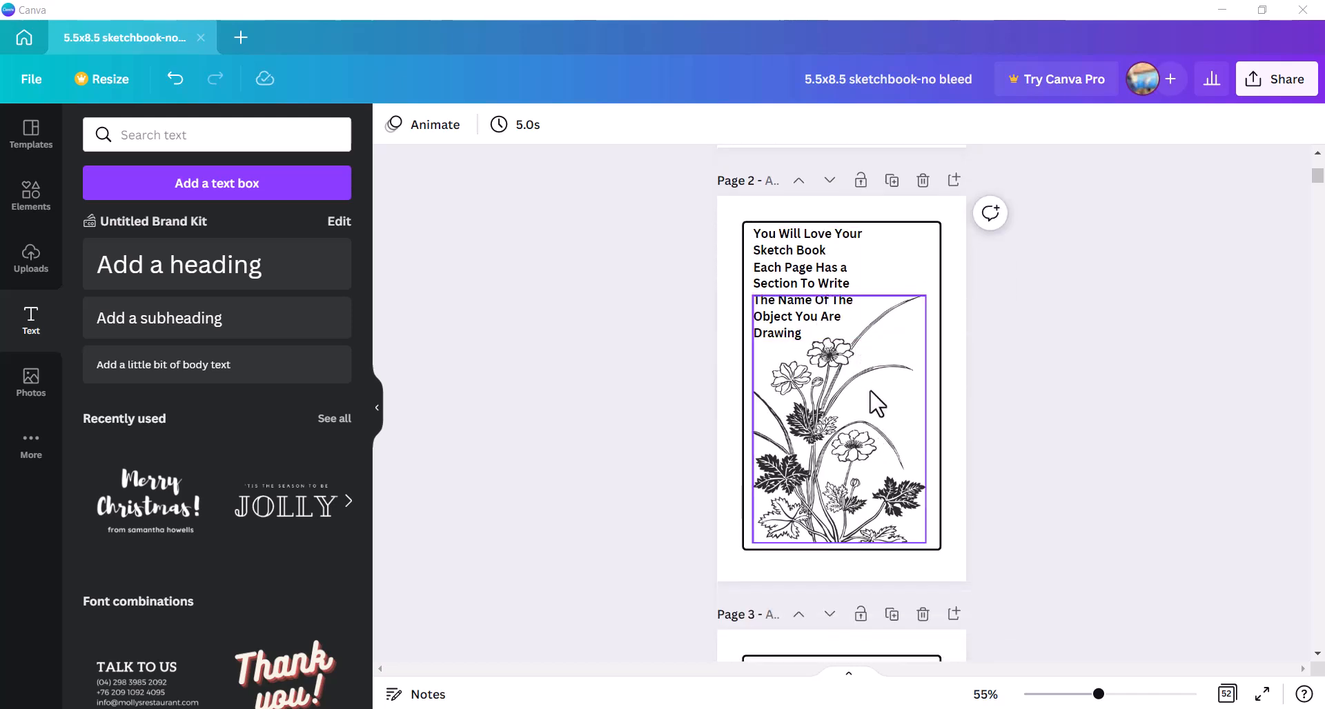
{"action": "scroll", "coordinate": [872, 407], "scroll_direction": "down", "scroll_amount": 5}
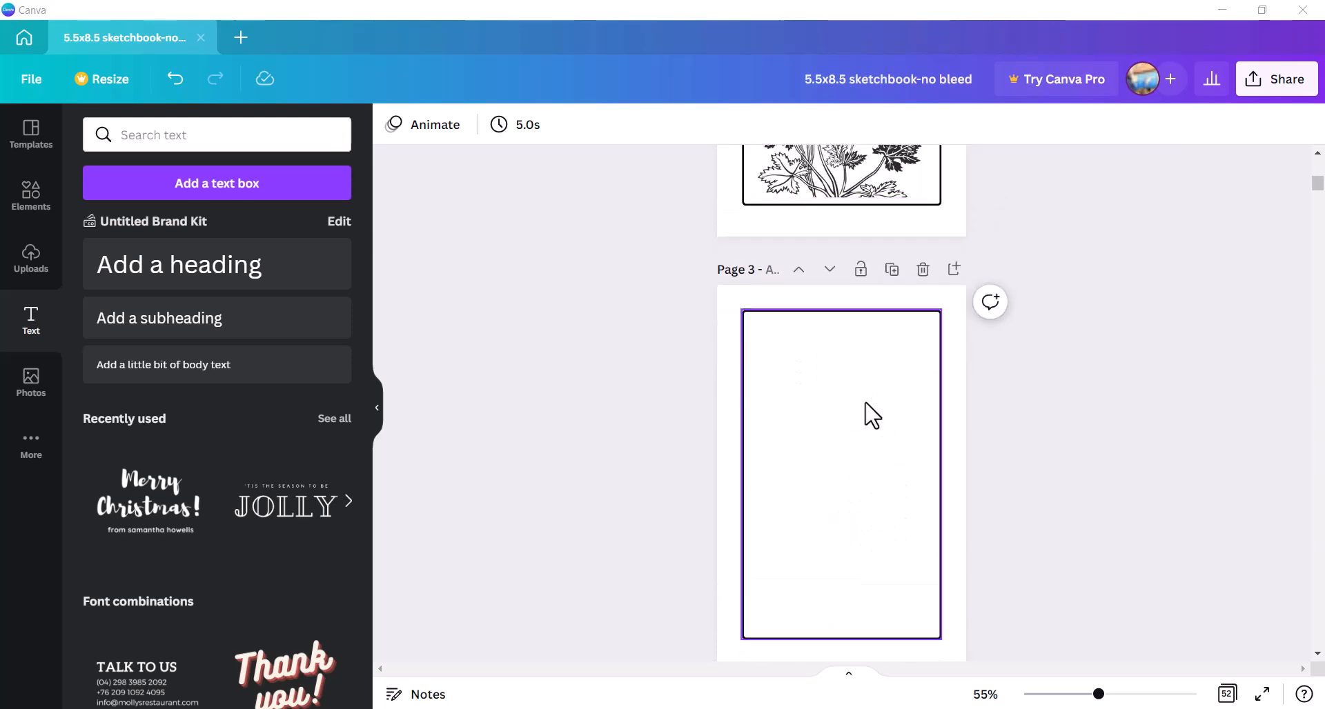
{"action": "scroll", "coordinate": [872, 414], "scroll_direction": "down", "scroll_amount": 1}
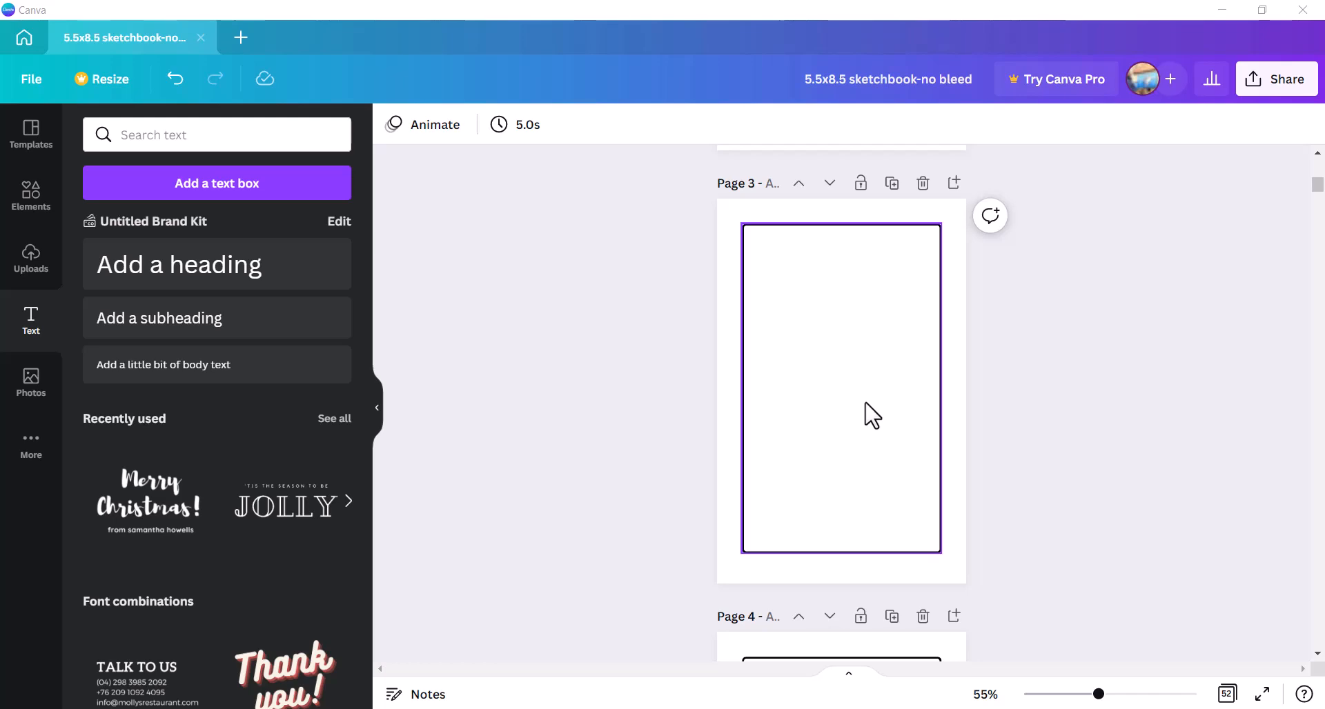
{"action": "scroll", "coordinate": [873, 414], "scroll_direction": "up", "scroll_amount": 7}
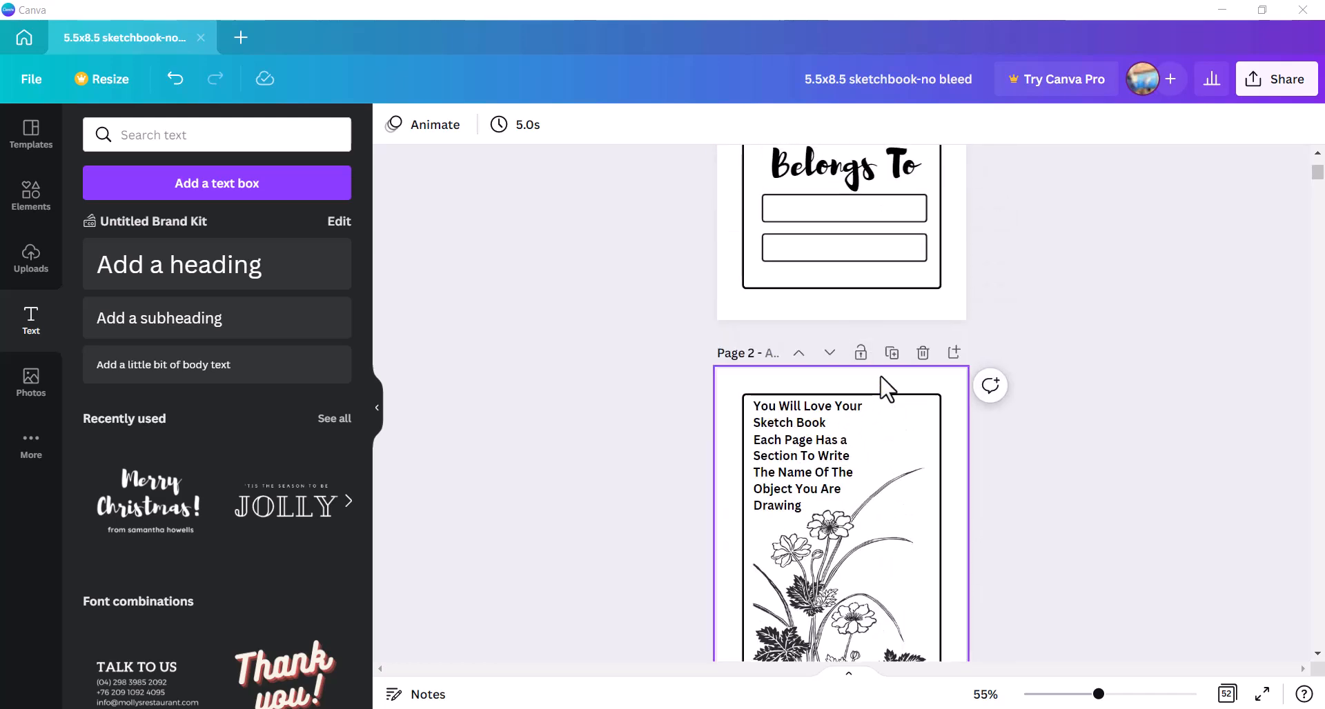
{"action": "scroll", "coordinate": [888, 390], "scroll_direction": "down", "scroll_amount": 3}
{"action": "scroll", "coordinate": [888, 390], "scroll_direction": "up", "scroll_amount": 3}
{"action": "scroll", "coordinate": [888, 390], "scroll_direction": "up", "scroll_amount": 3}
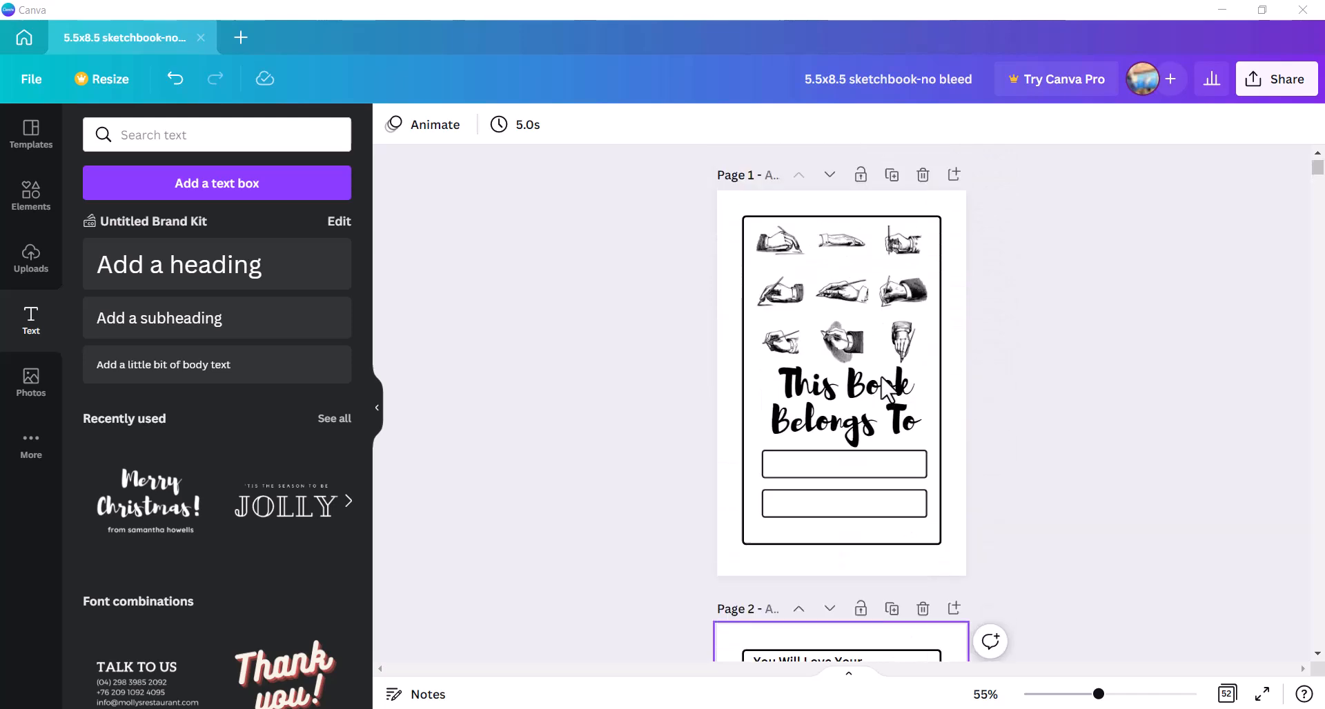
{"action": "scroll", "coordinate": [887, 389], "scroll_direction": "down", "scroll_amount": 1}
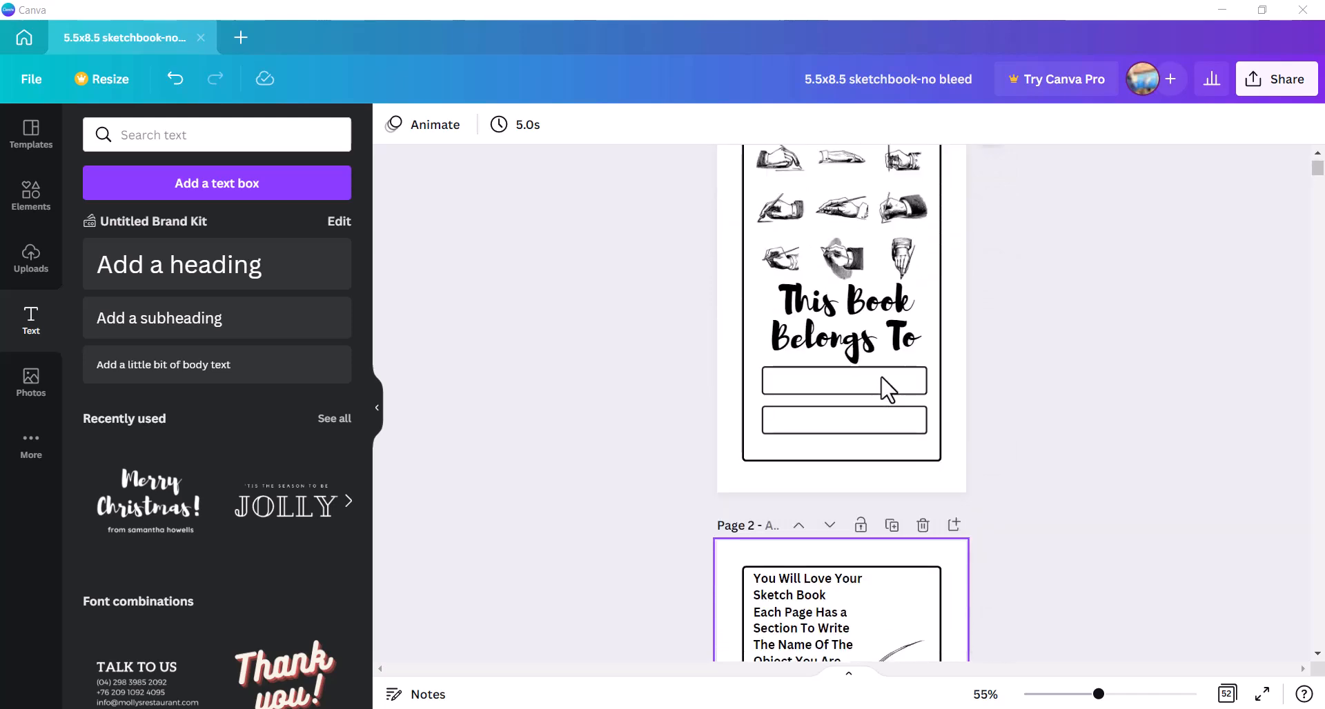
{"action": "scroll", "coordinate": [888, 390], "scroll_direction": "up", "scroll_amount": 1}
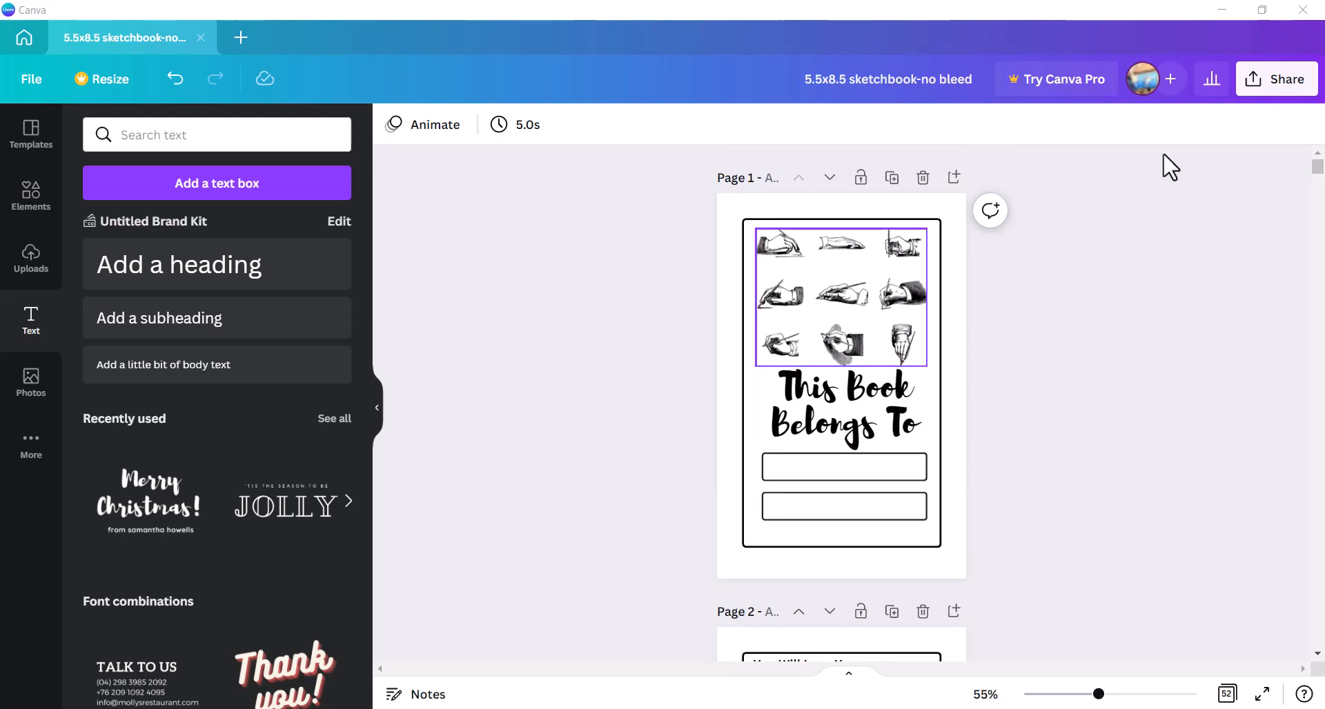
- Download all 52 pages of the sketchbook design as a PDF Print file
{"action": "left_click", "coordinate": [1276, 78]}
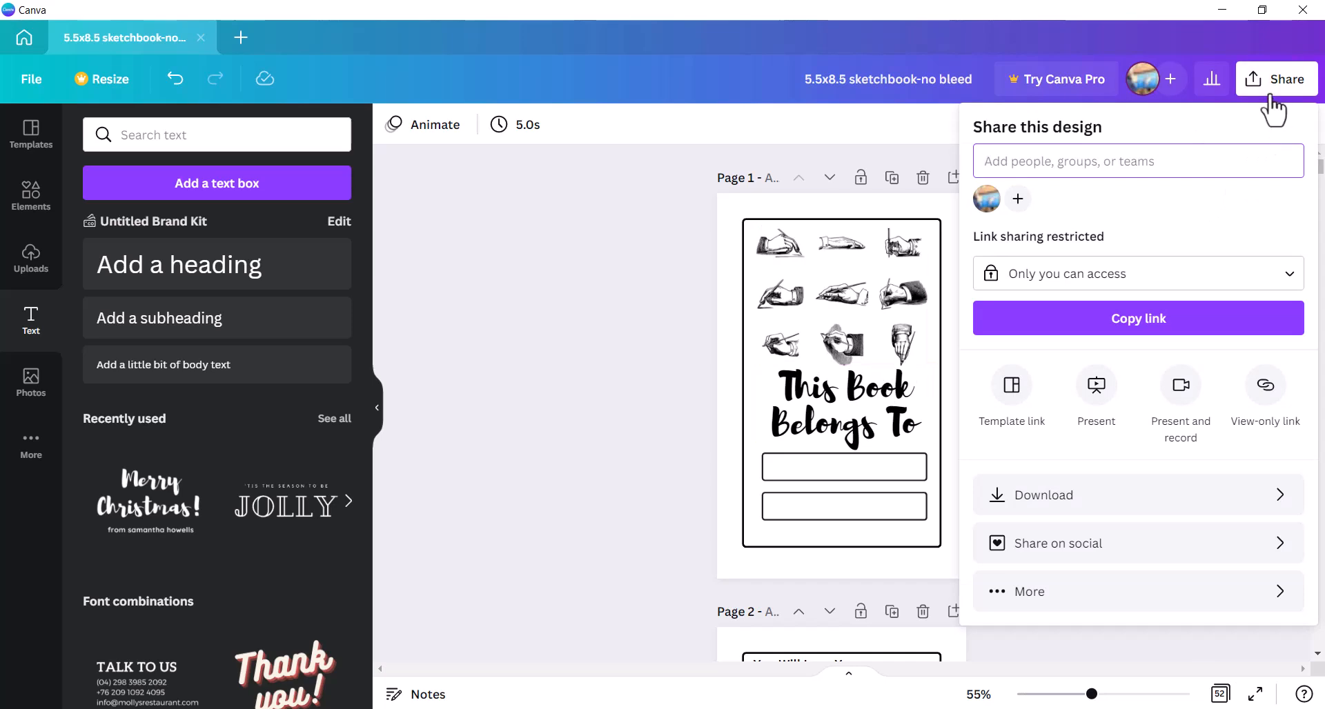
{"action": "left_click", "coordinate": [1133, 507]}
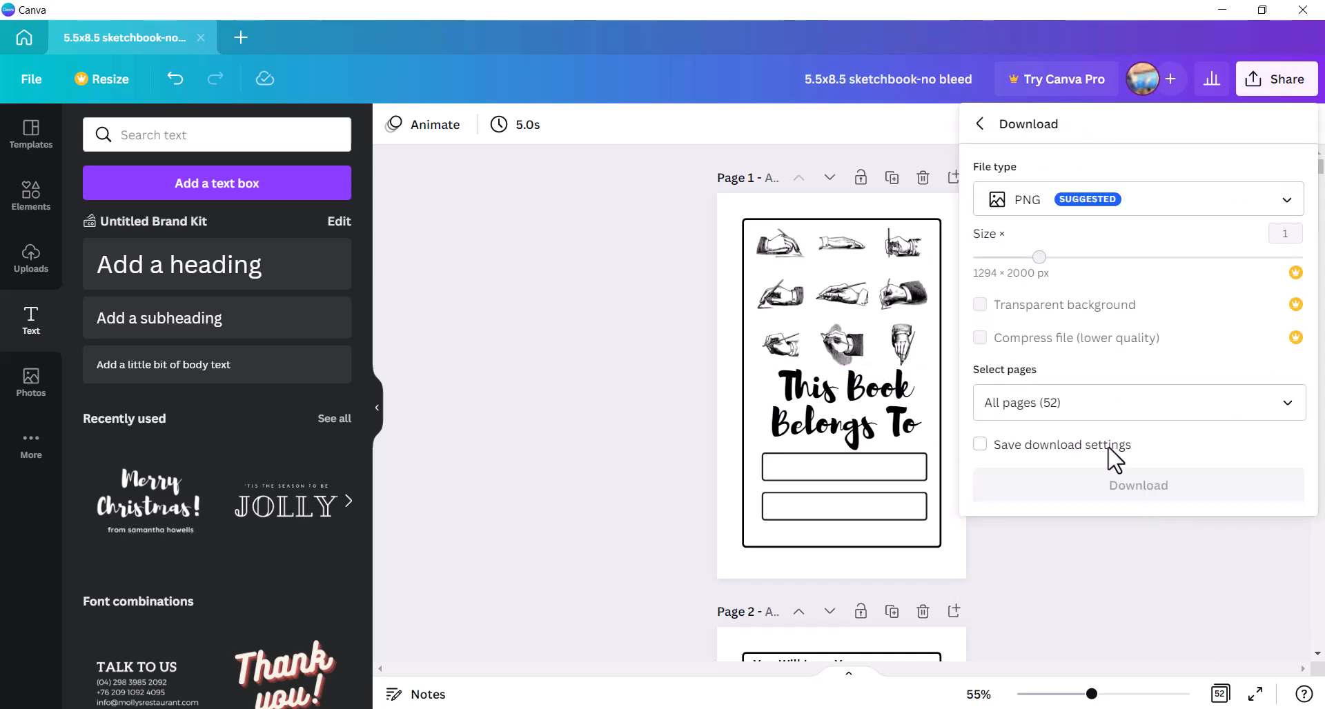
{"action": "left_click", "coordinate": [1151, 200]}
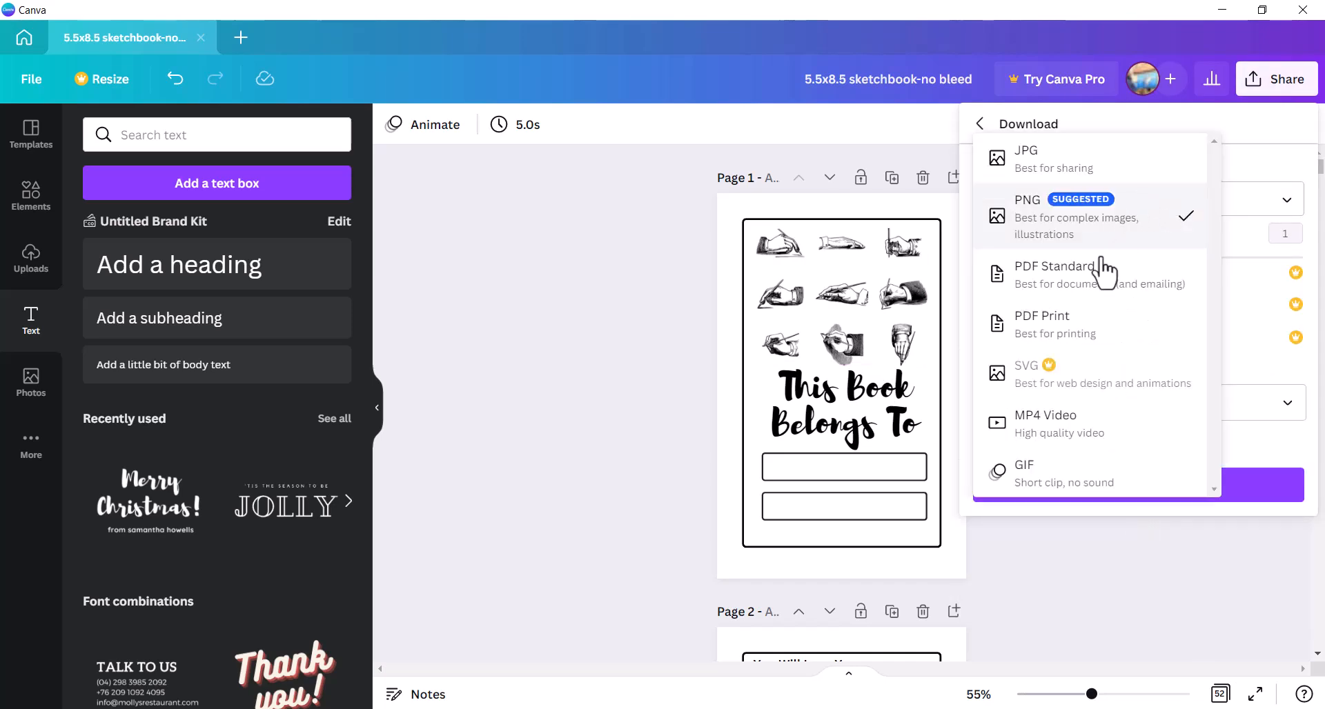
{"action": "left_click", "coordinate": [1111, 329]}
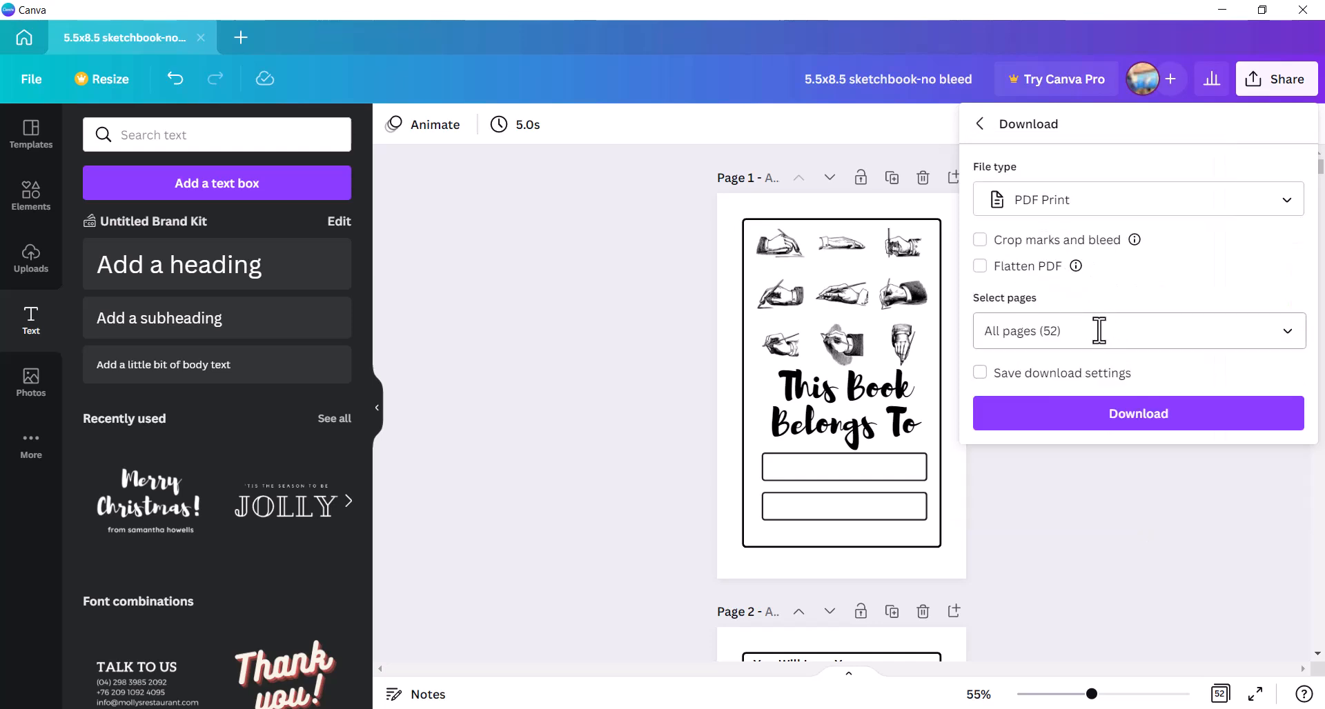
{"action": "left_click", "coordinate": [1151, 412]}
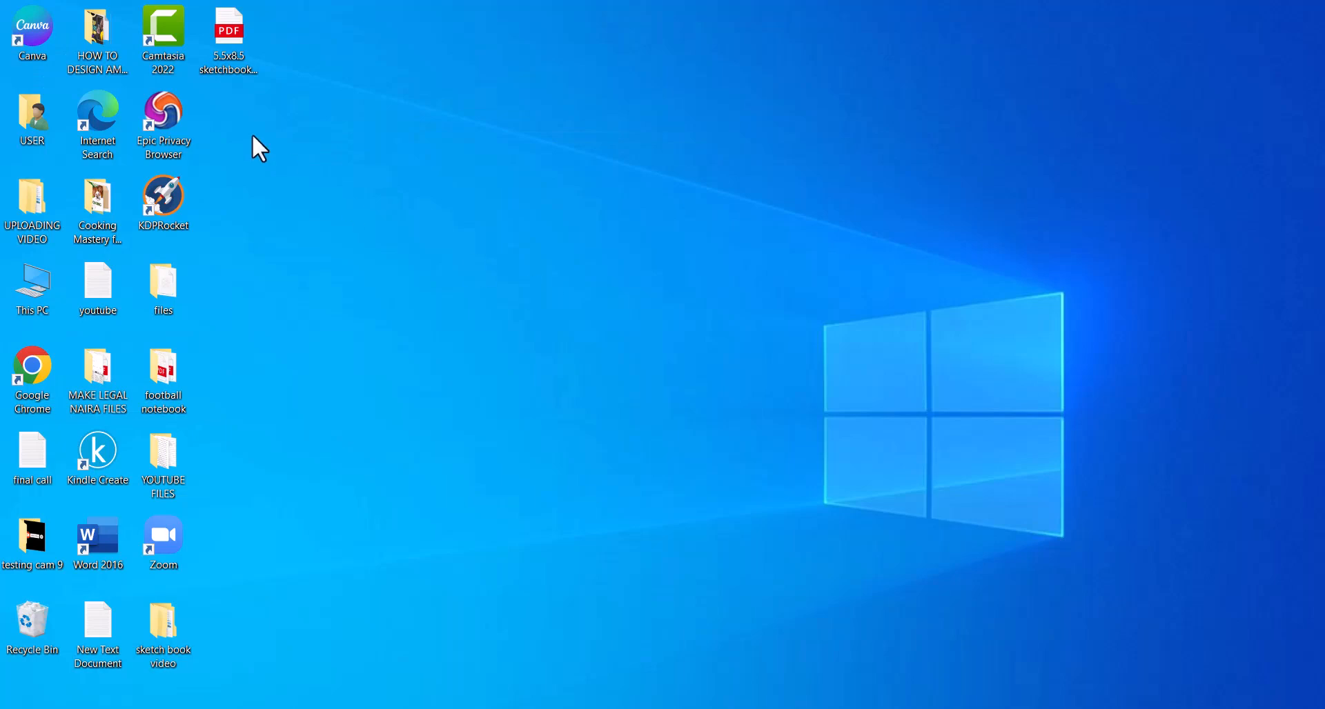
- Open the exported 5.5x8.5 sketchbook PDF from the desktop and check its first pages
{"action": "double_click", "coordinate": [238, 44]}
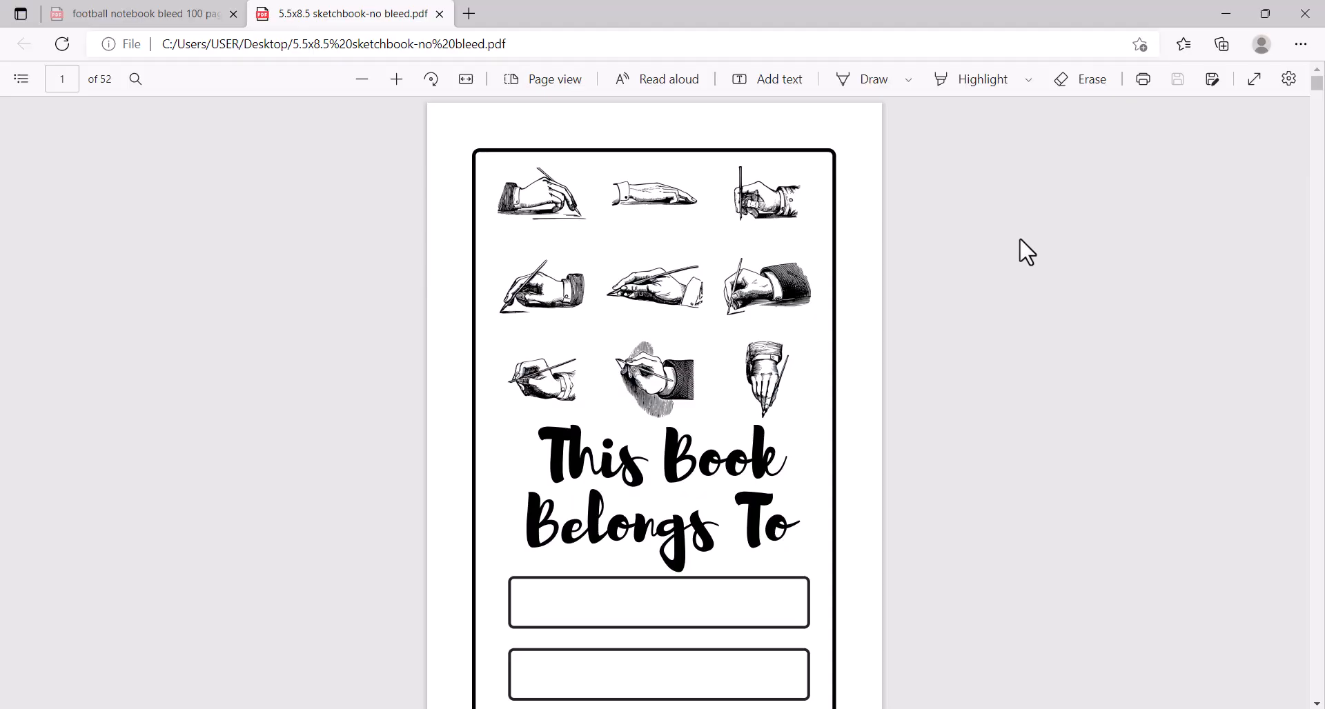
{"action": "scroll", "coordinate": [1019, 240], "scroll_direction": "down", "scroll_amount": 3}
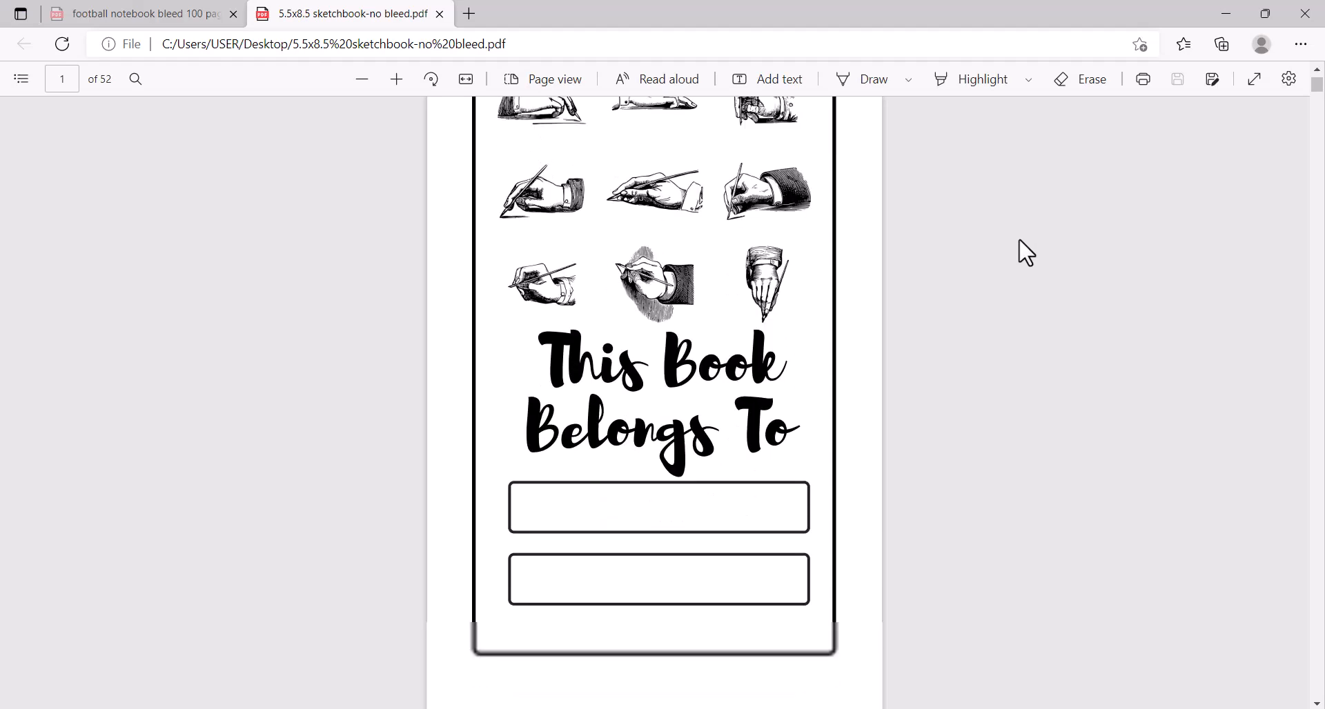
{"action": "scroll", "coordinate": [1026, 253], "scroll_direction": "down", "scroll_amount": 15}
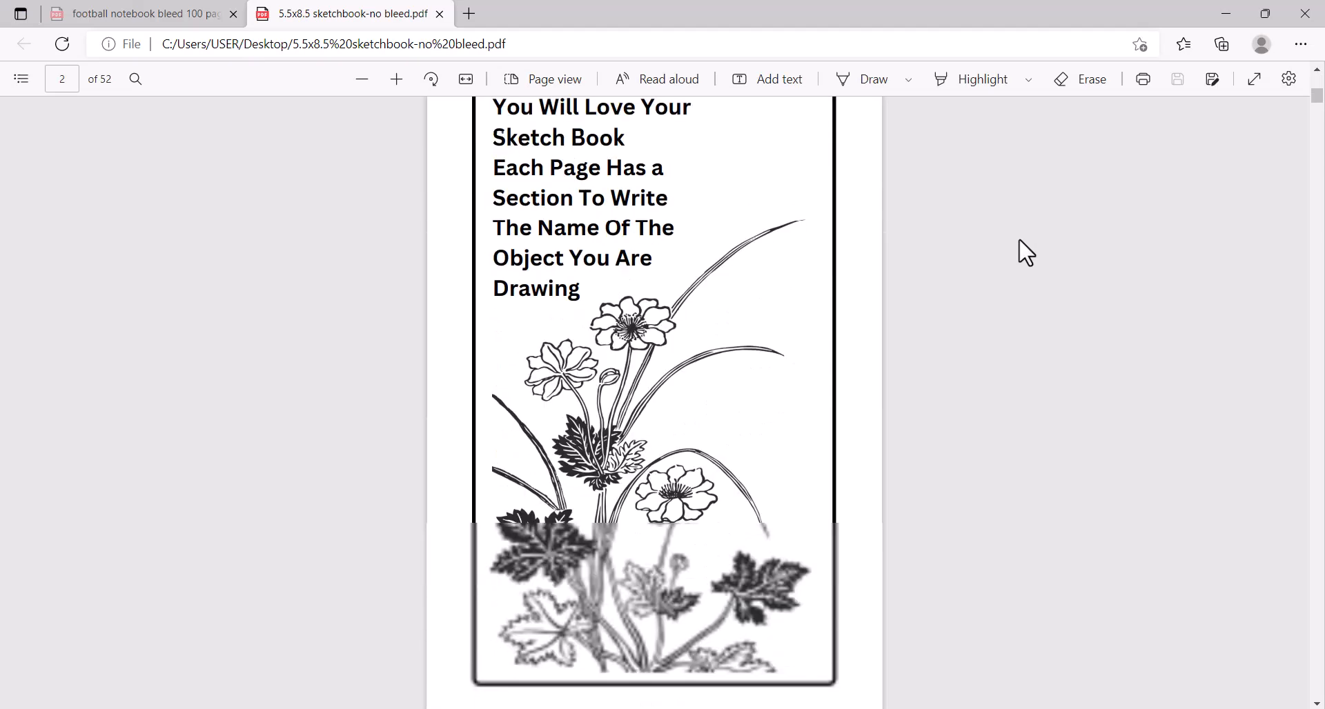
{"action": "scroll", "coordinate": [1025, 254], "scroll_direction": "down", "scroll_amount": 8}
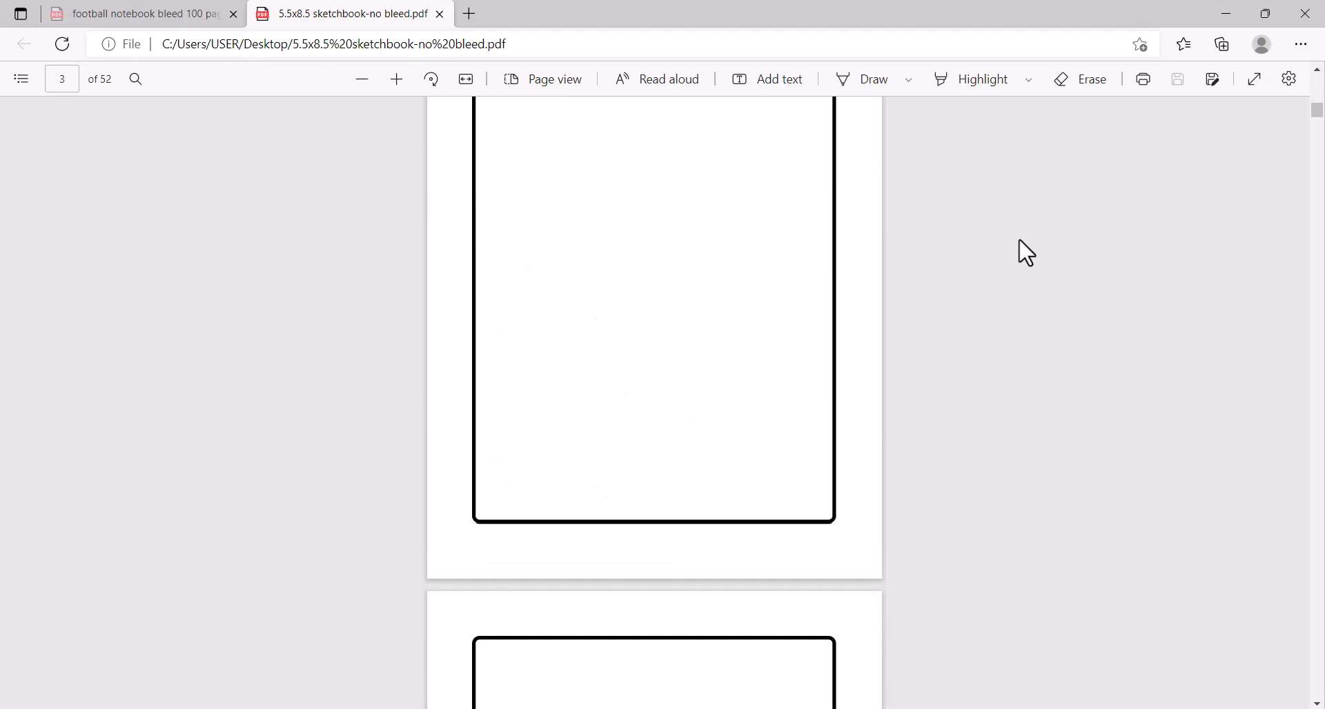
{"action": "scroll", "coordinate": [1026, 253], "scroll_direction": "up", "scroll_amount": 10}
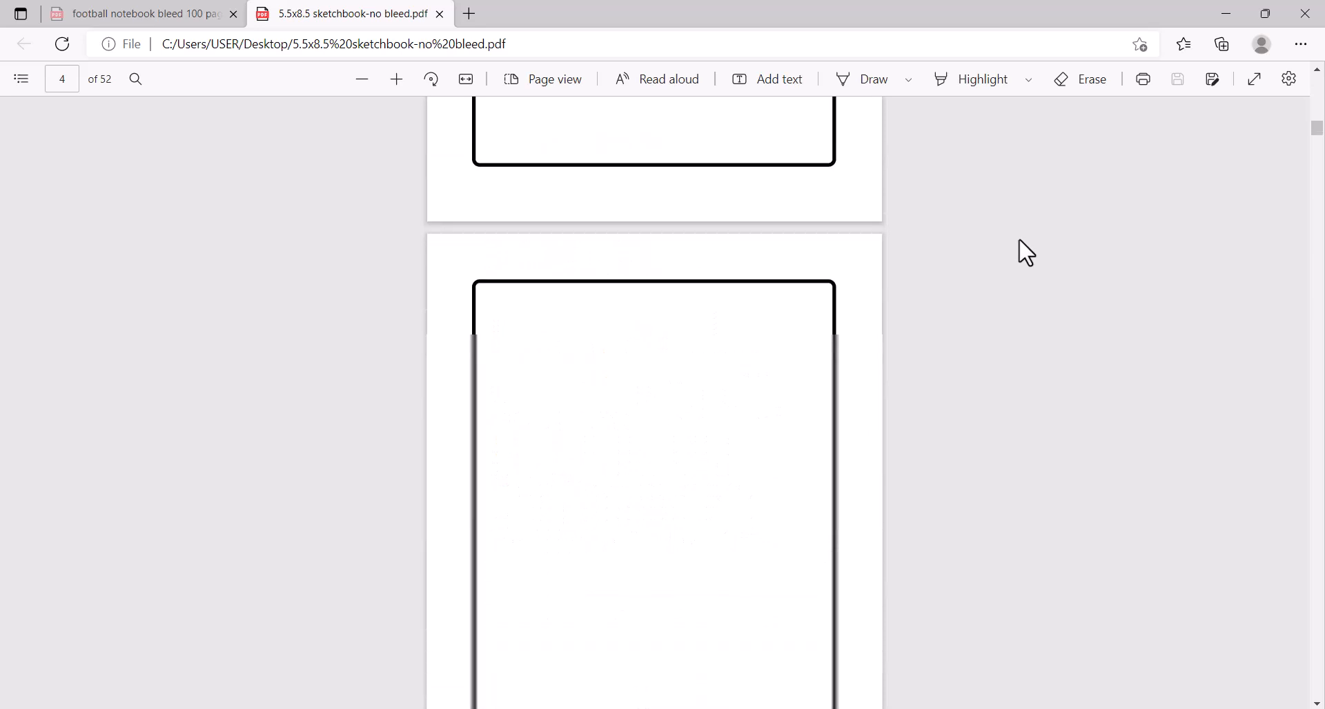
{"action": "scroll", "coordinate": [1016, 258], "scroll_direction": "up", "scroll_amount": 12}
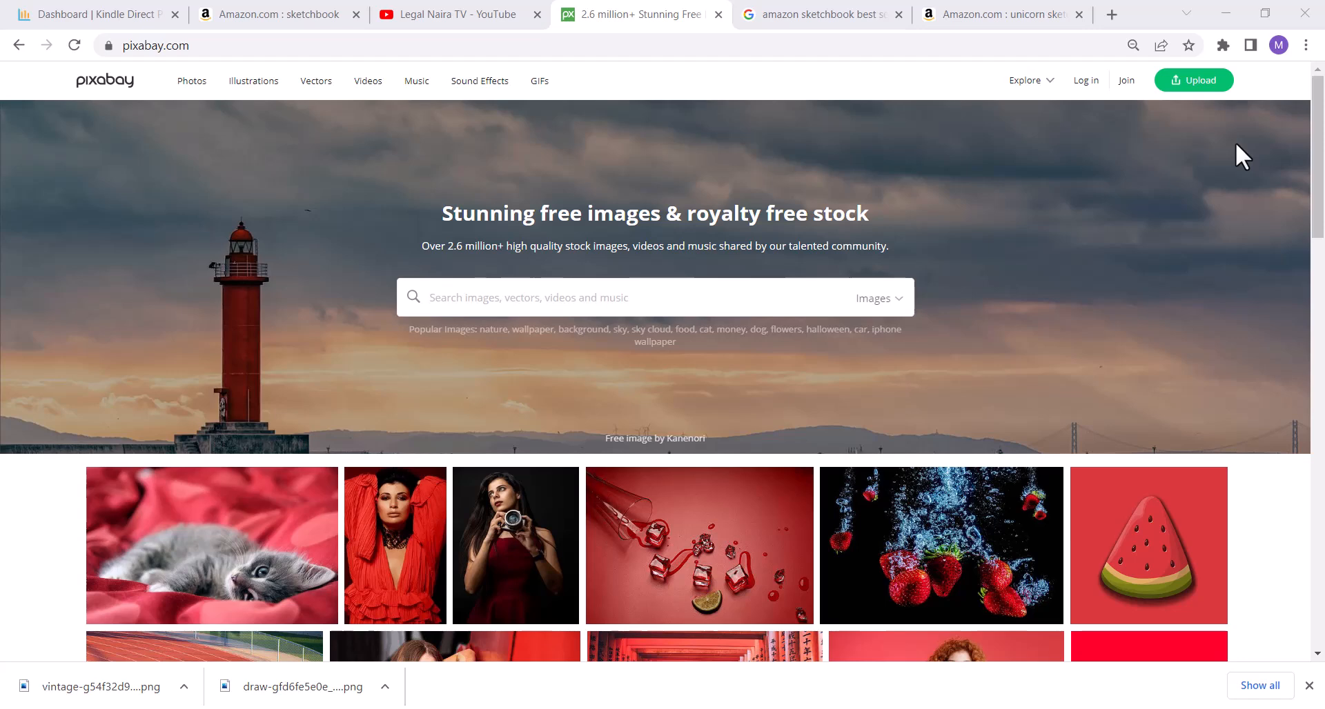
- Search Pixabay for "unicorn" and look through the results, including the page of the rainbow unicorn on a chocolate donut
{"action": "left_click", "coordinate": [668, 292]}
{"action": "type", "text": "unicorn"}
{"action": "key", "text": "Return"}
{"action": "scroll", "coordinate": [609, 384], "scroll_direction": "down", "scroll_amount": 3}
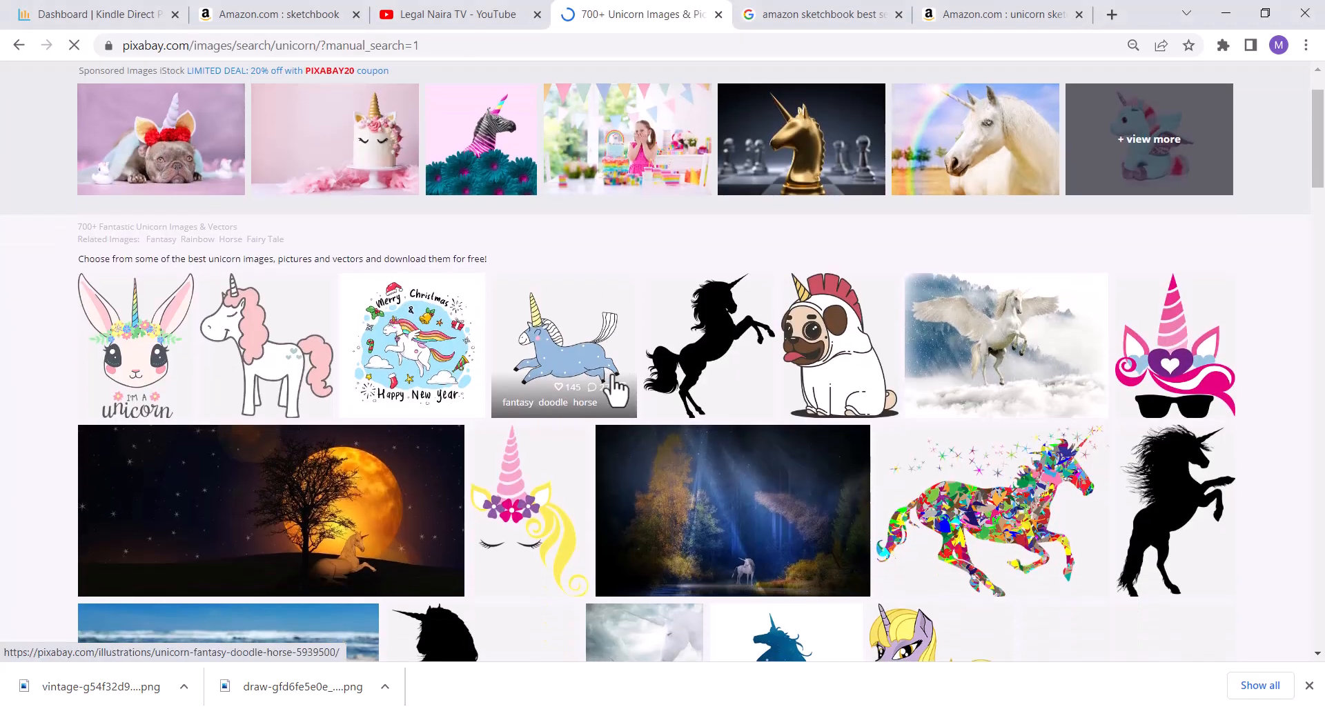
{"action": "scroll", "coordinate": [607, 386], "scroll_direction": "down", "scroll_amount": 2}
{"action": "scroll", "coordinate": [612, 385], "scroll_direction": "up", "scroll_amount": 2}
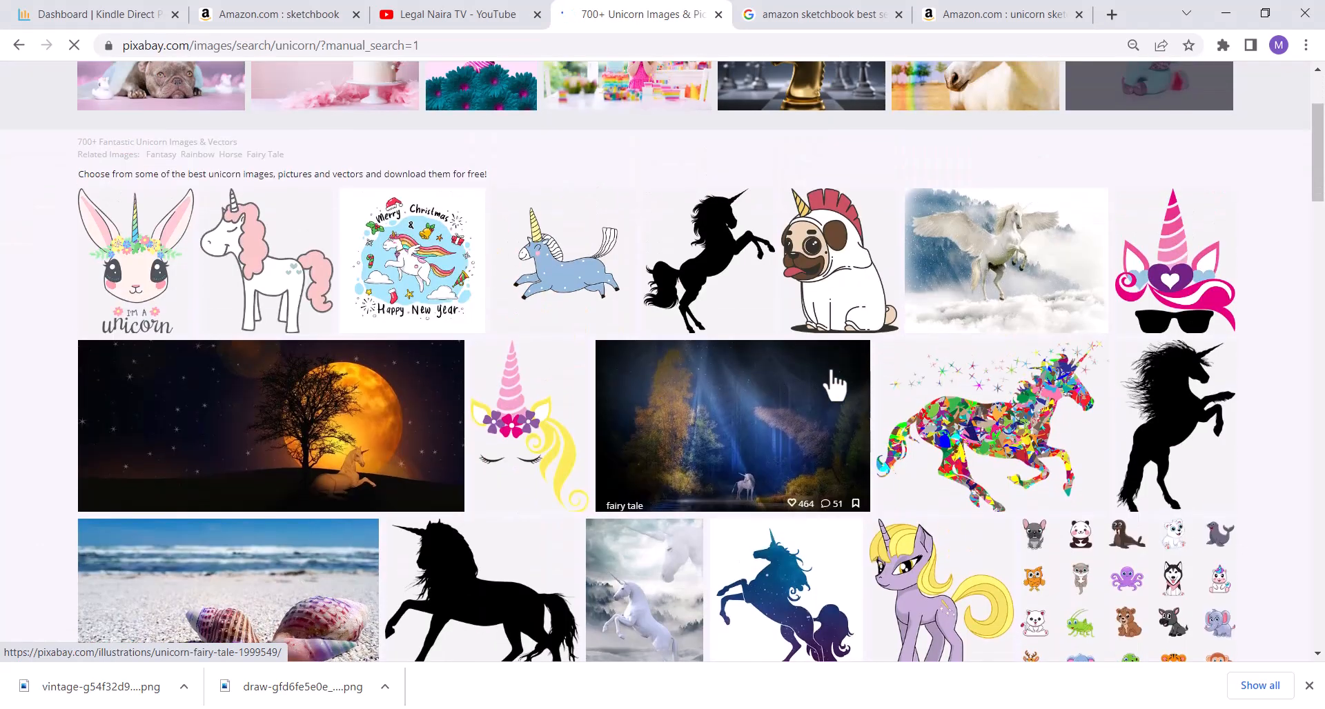
{"action": "scroll", "coordinate": [642, 369], "scroll_direction": "down", "scroll_amount": 5}
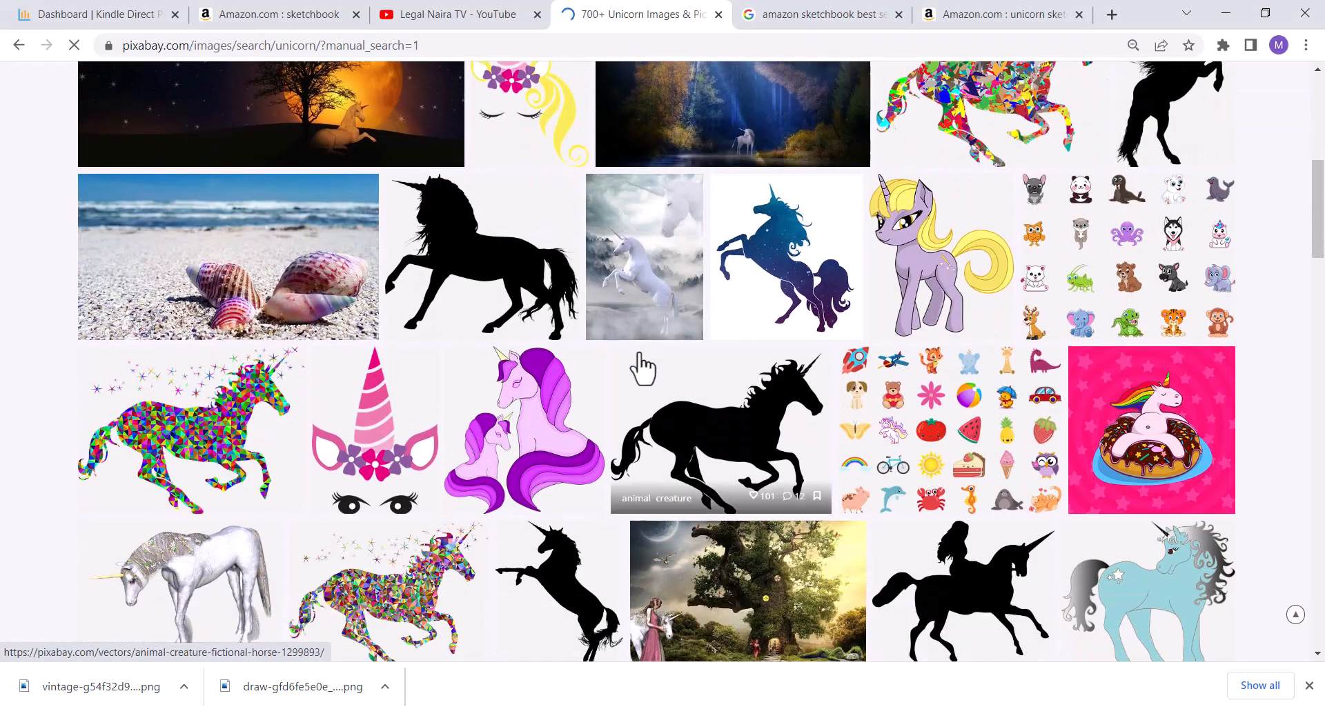
{"action": "scroll", "coordinate": [642, 369], "scroll_direction": "down", "scroll_amount": 2}
{"action": "scroll", "coordinate": [642, 366], "scroll_direction": "down", "scroll_amount": 2}
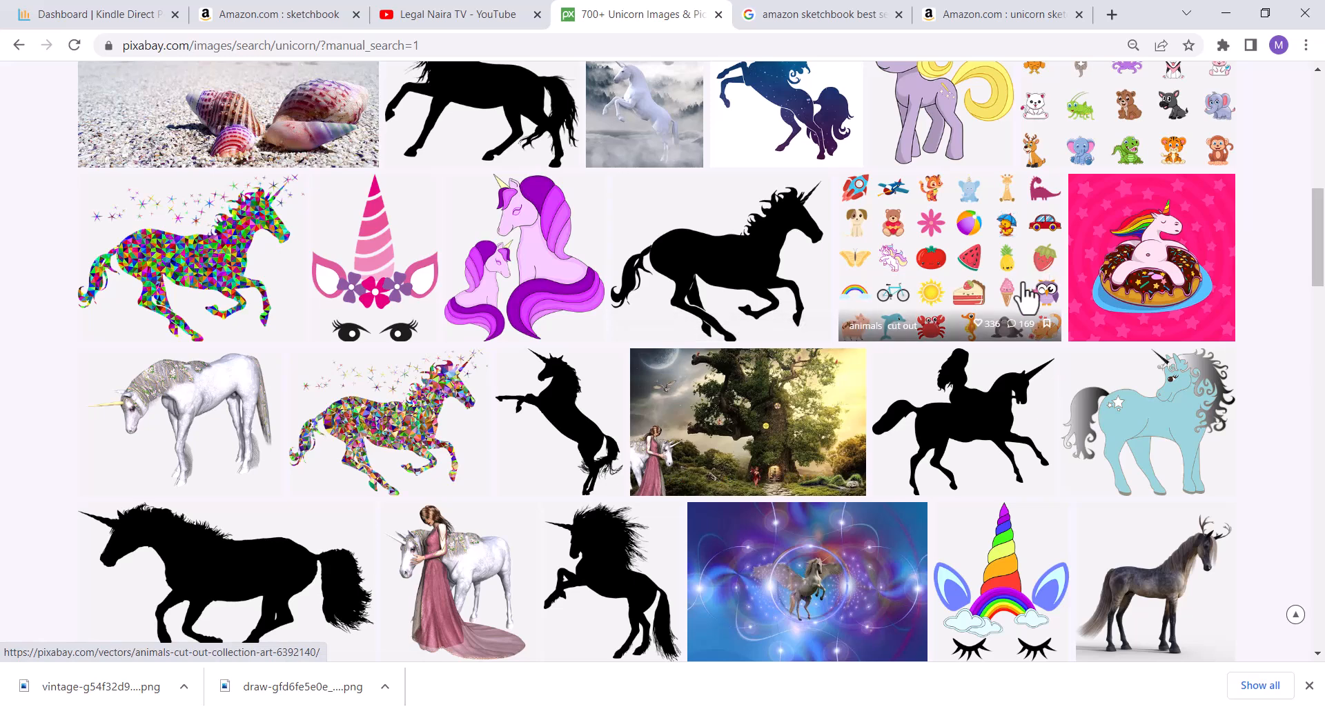
{"action": "left_click", "coordinate": [1123, 256]}
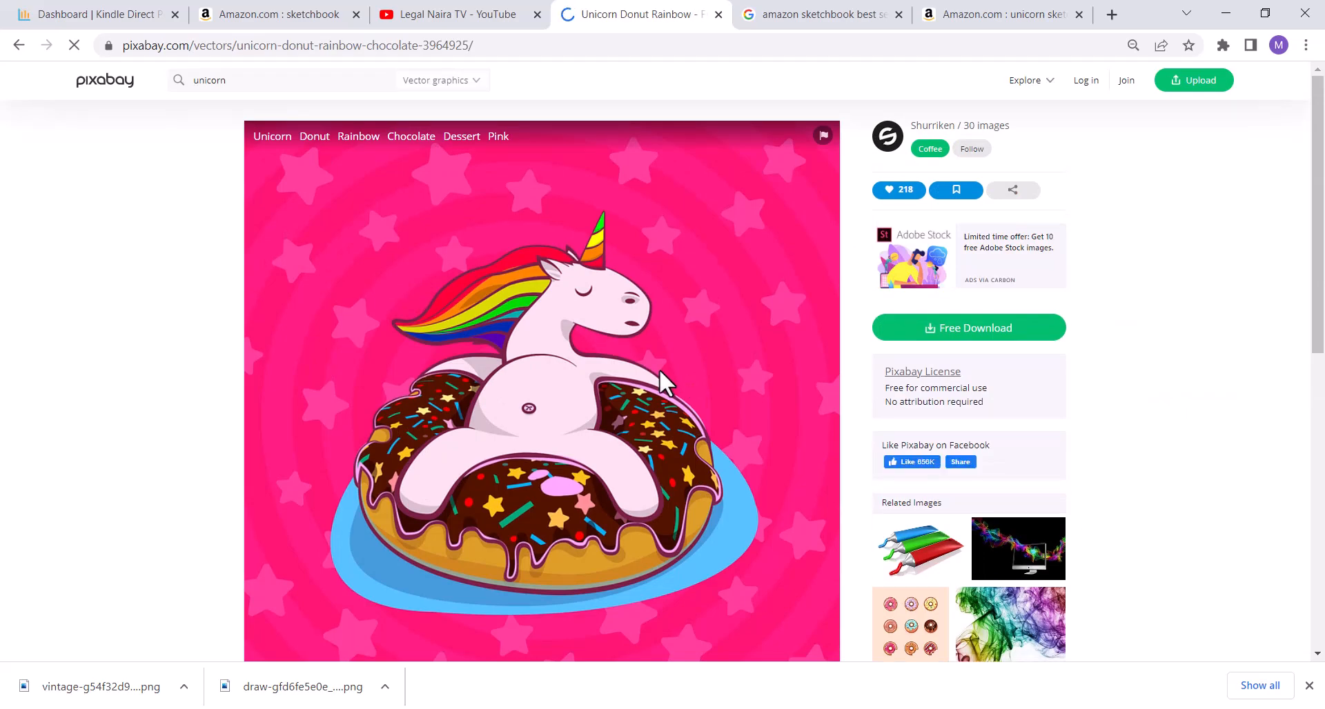
{"action": "left_click", "coordinate": [19, 46]}
- Open the animals cut-out collection with the rocket and butterfly in the unicorn results and download it for free
{"action": "scroll", "coordinate": [706, 354], "scroll_direction": "down", "scroll_amount": 15}
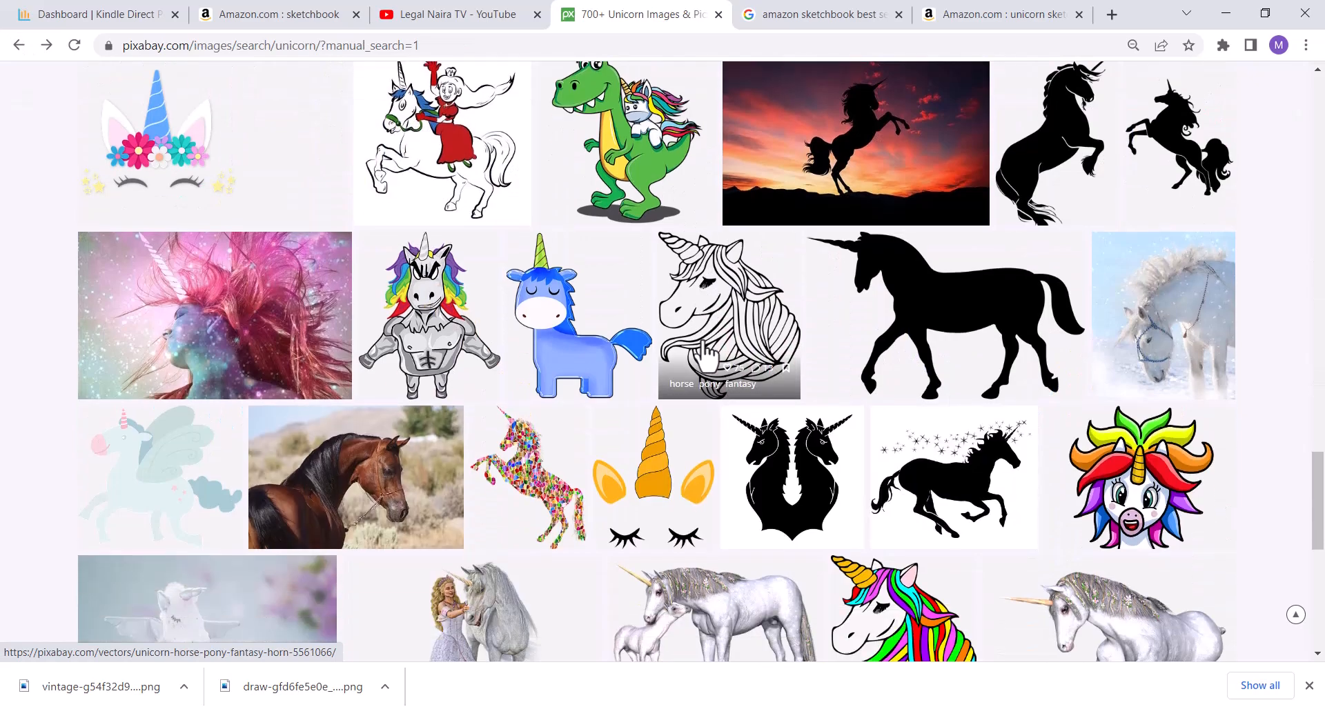
{"action": "scroll", "coordinate": [704, 355], "scroll_direction": "down", "scroll_amount": 7}
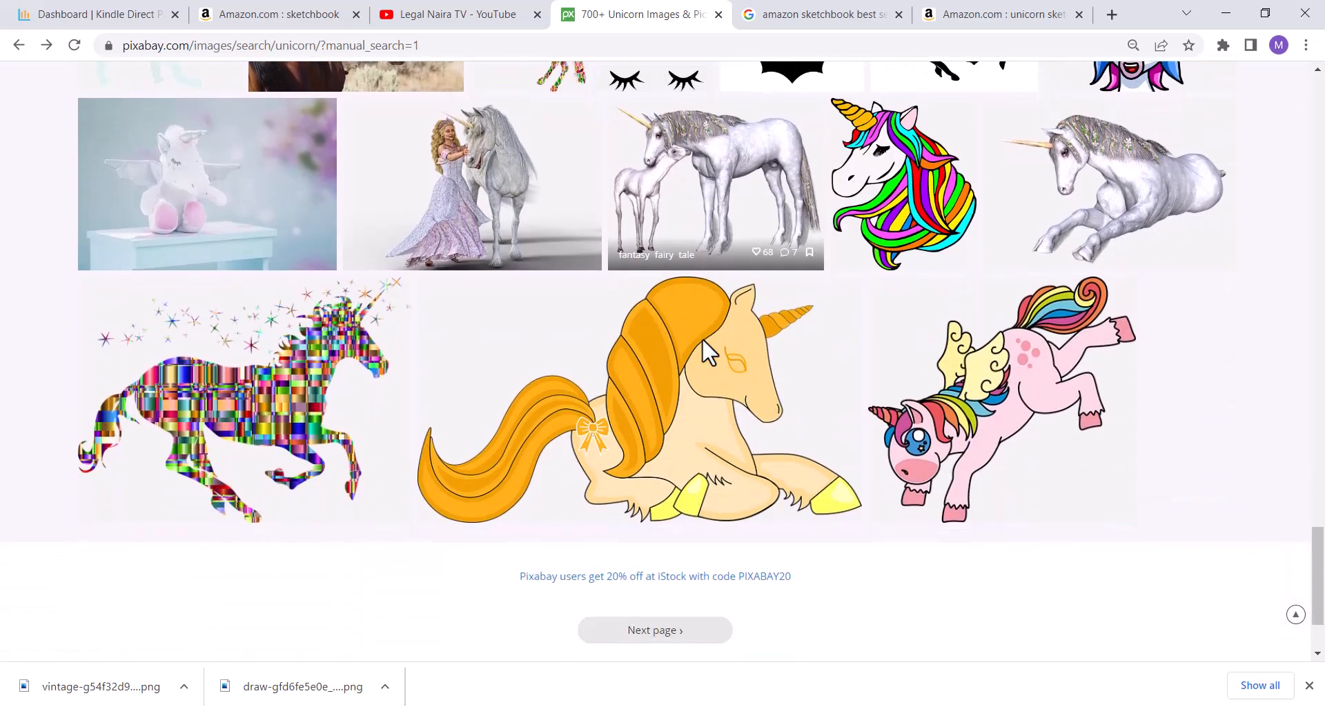
{"action": "scroll", "coordinate": [702, 338], "scroll_direction": "up", "scroll_amount": 15}
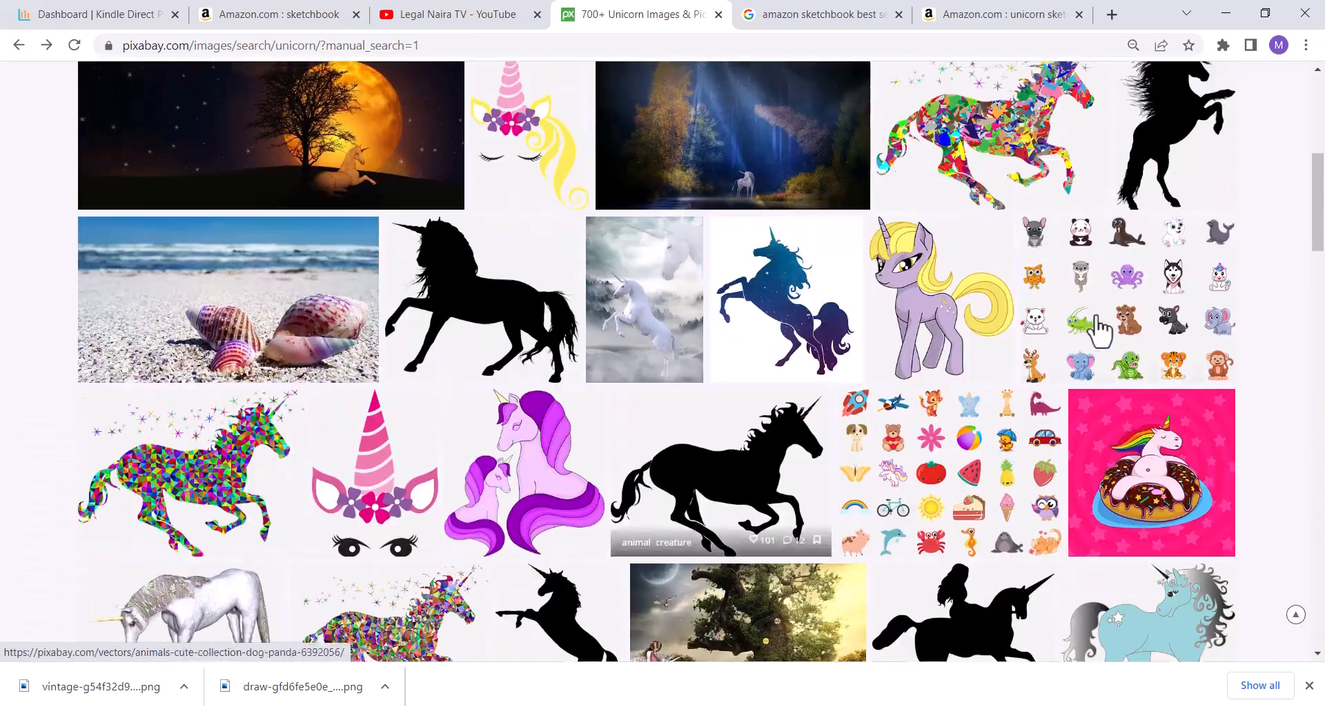
{"action": "left_click", "coordinate": [963, 431]}
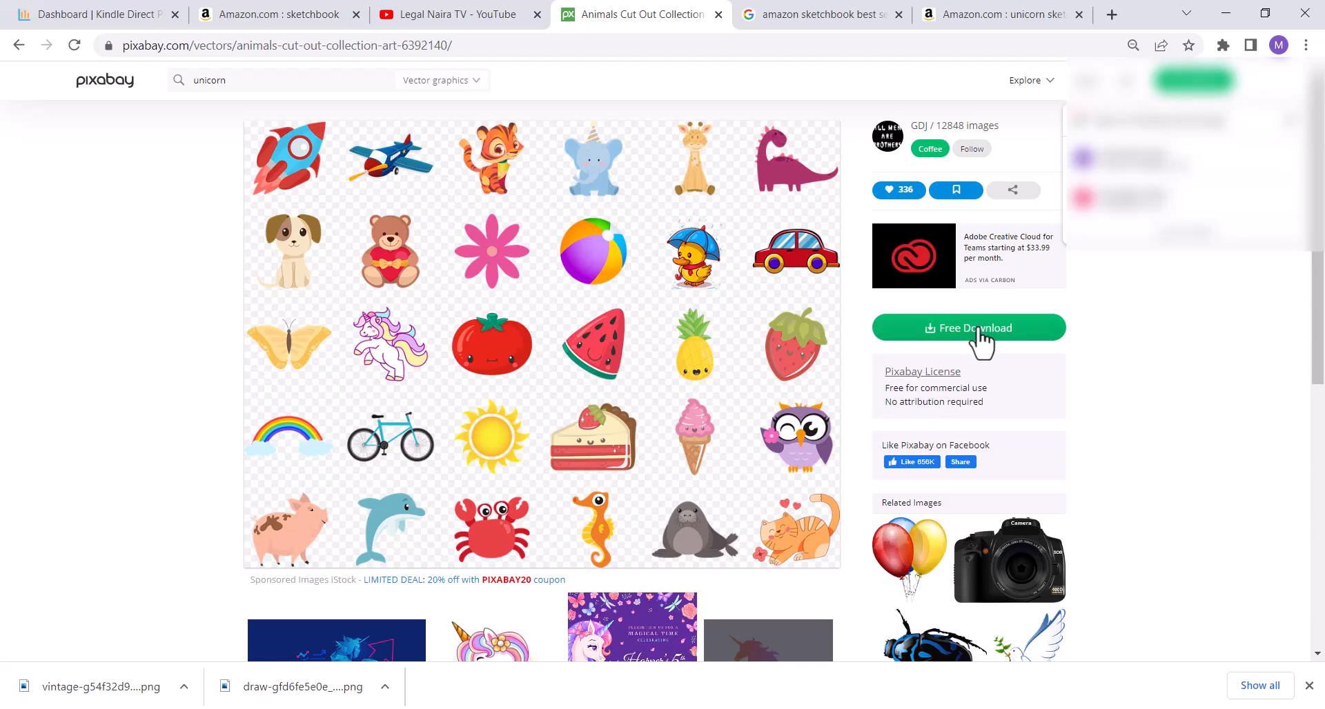
{"action": "left_click", "coordinate": [978, 331]}
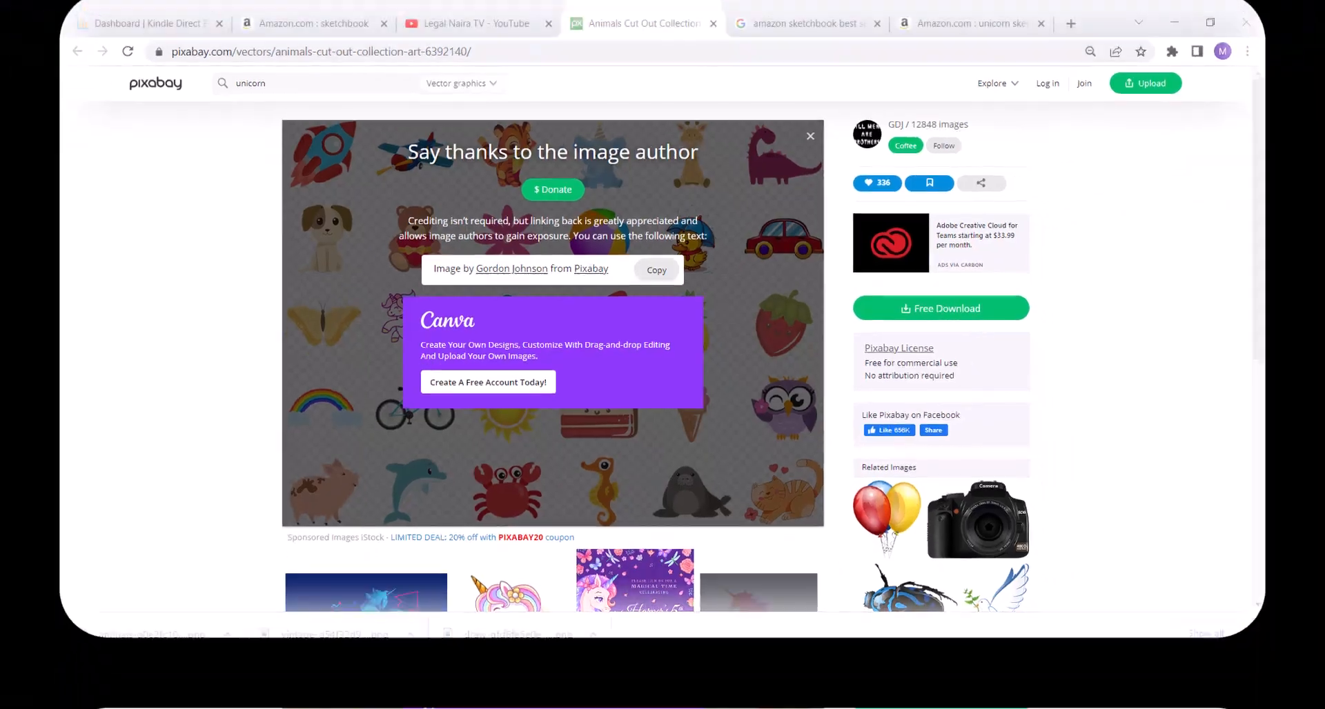
- Switch to Canva and start a new custom-size design with its dimensions in pixels
{"action": "mouse_move", "coordinate": [621, 708]}
{"action": "left_click", "coordinate": [619, 624]}
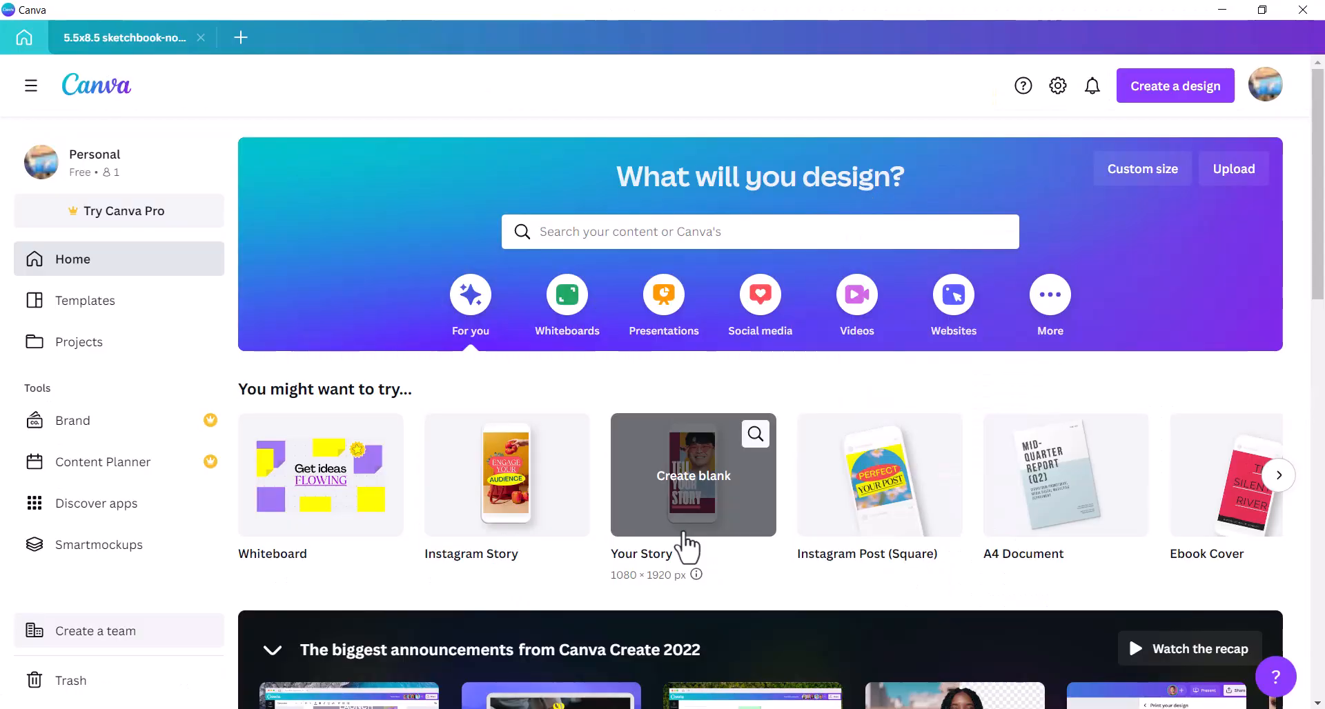
{"action": "left_click", "coordinate": [1181, 96]}
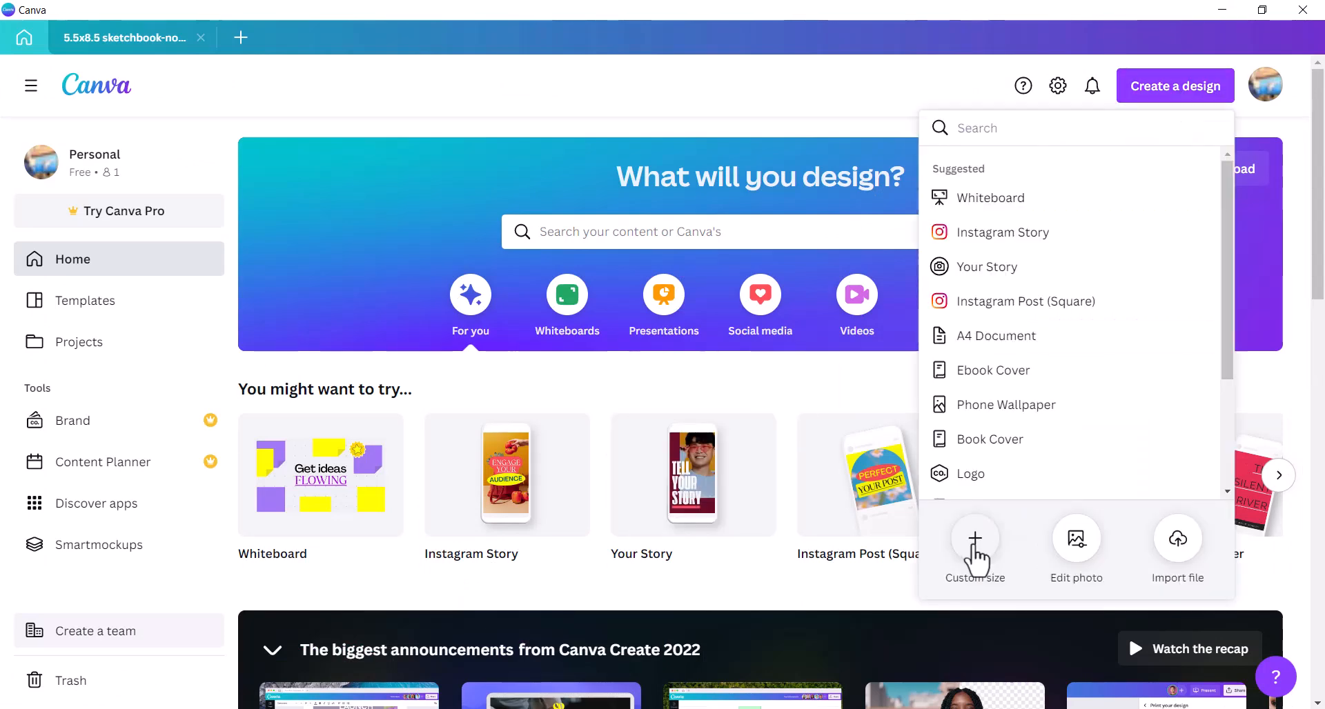
{"action": "left_click", "coordinate": [974, 544]}
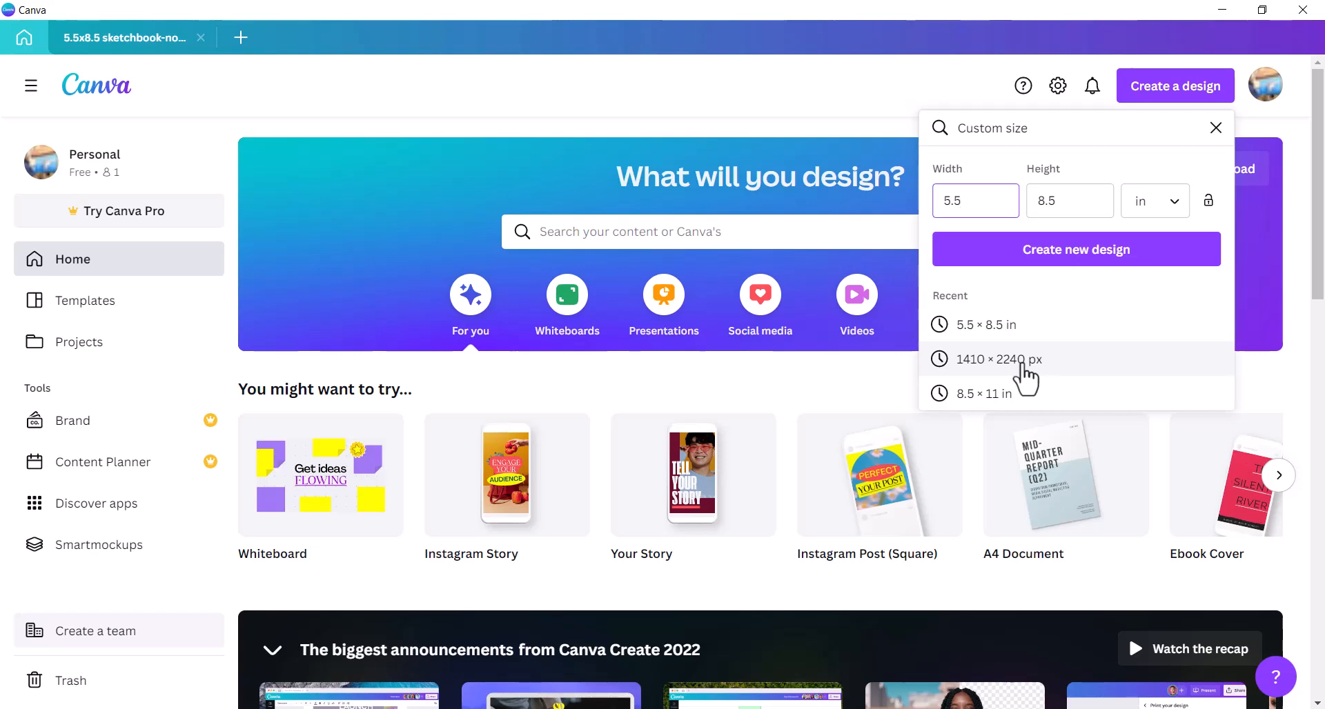
{"action": "left_click", "coordinate": [1163, 211]}
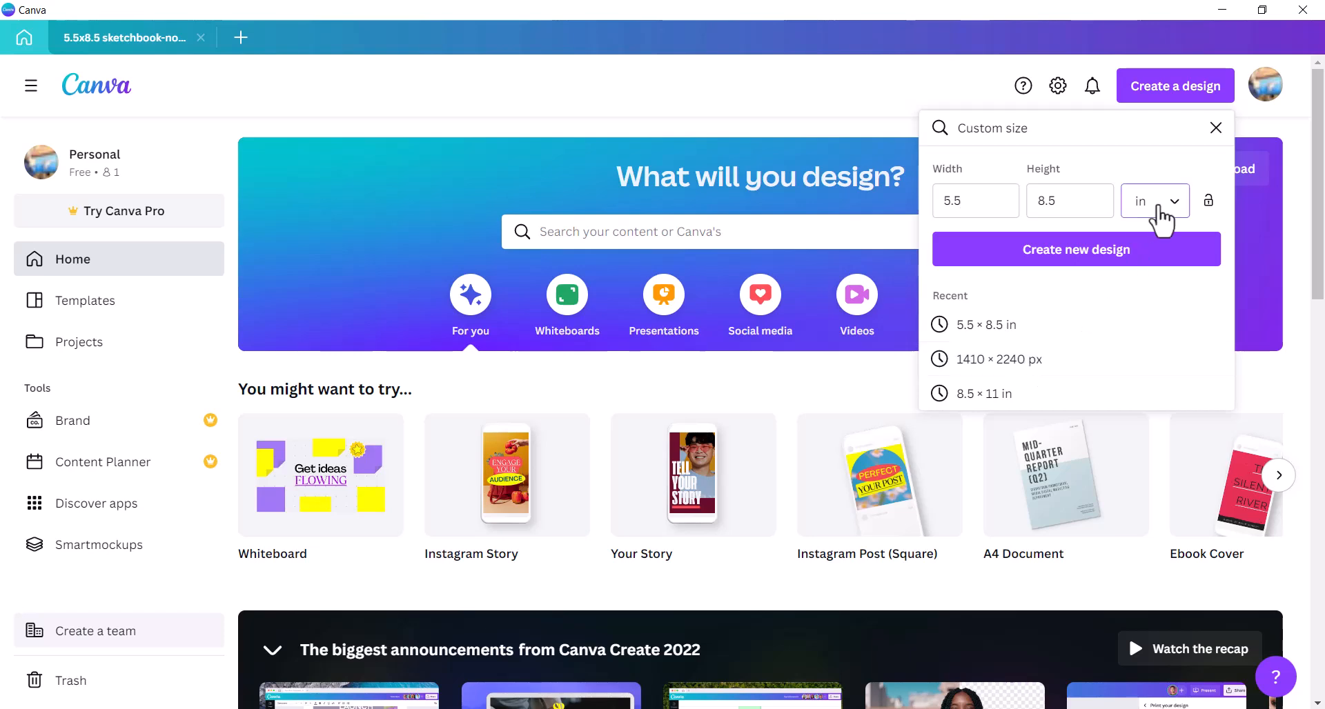
{"action": "left_click", "coordinate": [1146, 249]}
- Set the custom size to 1410 px wide by 2240 px high and create the new design
{"action": "left_click", "coordinate": [1008, 211]}
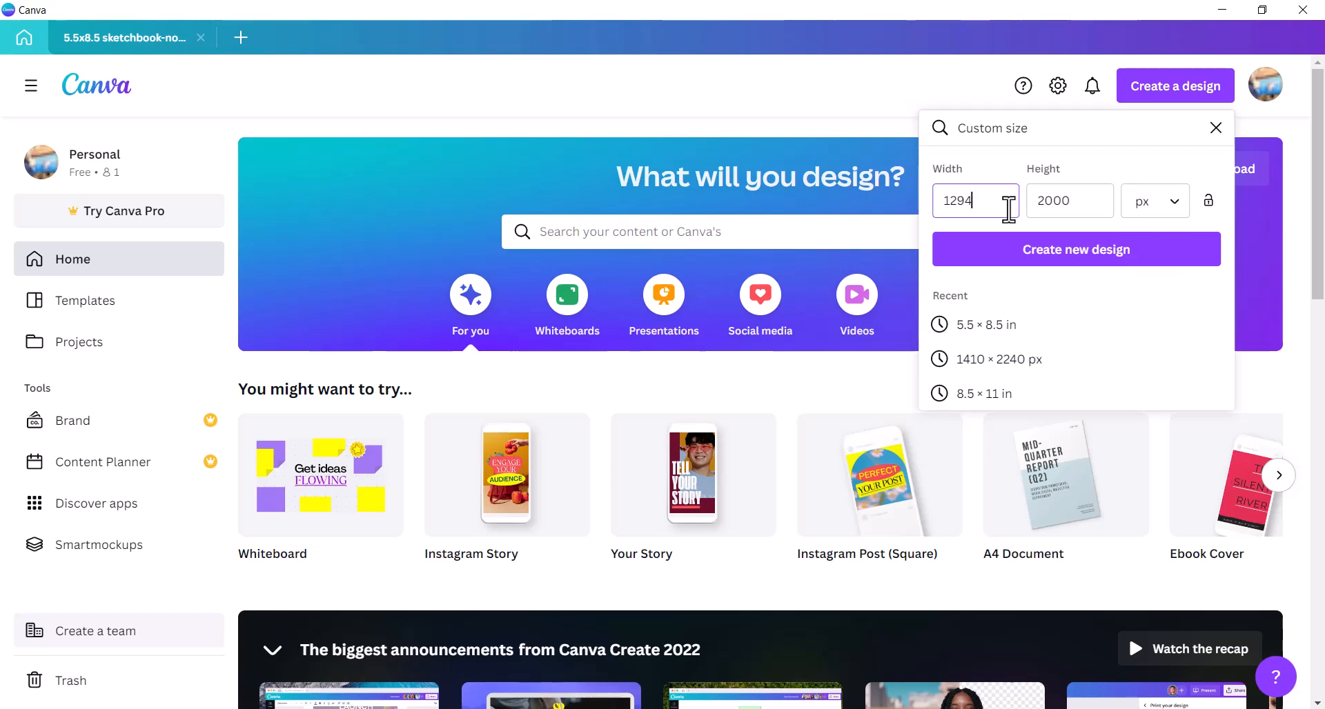
{"action": "key", "text": "BackSpace"}
{"action": "key", "text": "BackSpace"}
{"action": "key", "text": "BackSpace"}
{"action": "key", "text": "BackSpace"}
{"action": "type", "text": "1410"}
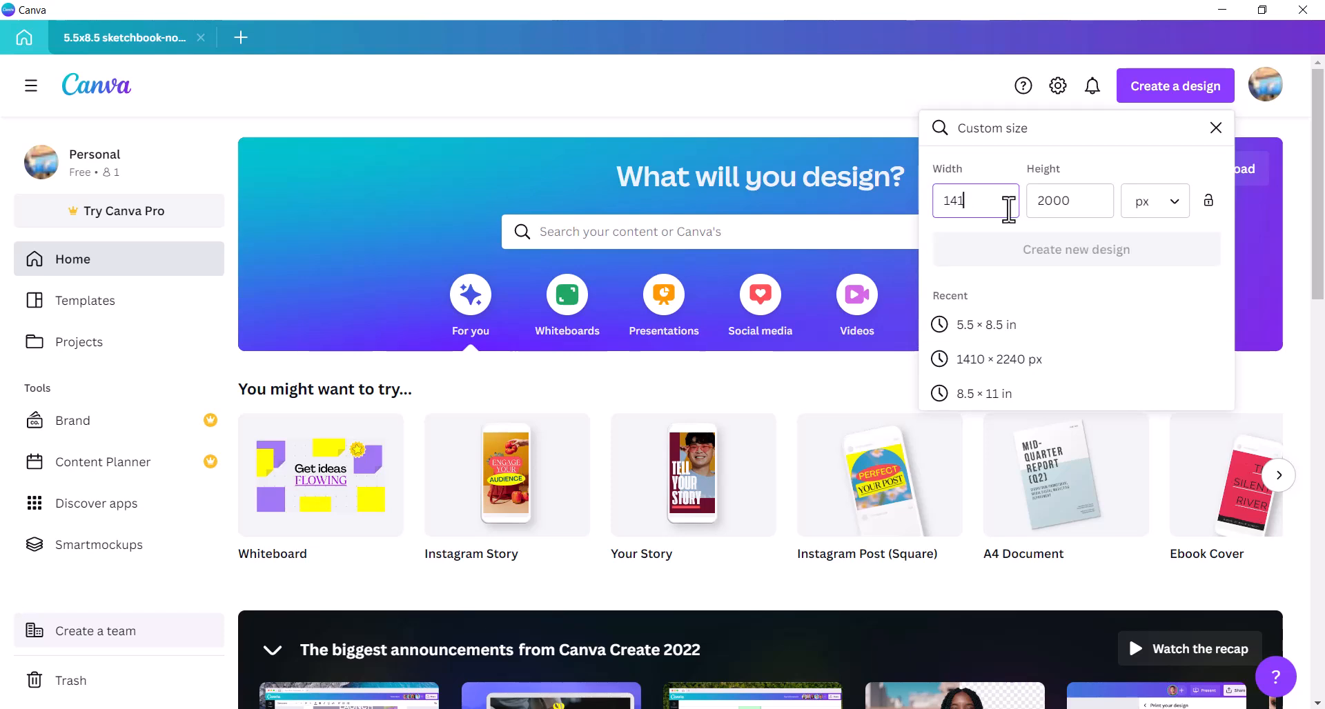
{"action": "left_click", "coordinate": [1094, 207]}
{"action": "key", "text": "BackSpace"}
{"action": "key", "text": "BackSpace"}
{"action": "key", "text": "BackSpace"}
{"action": "key", "text": "BackSpace"}
{"action": "type", "text": "2"}
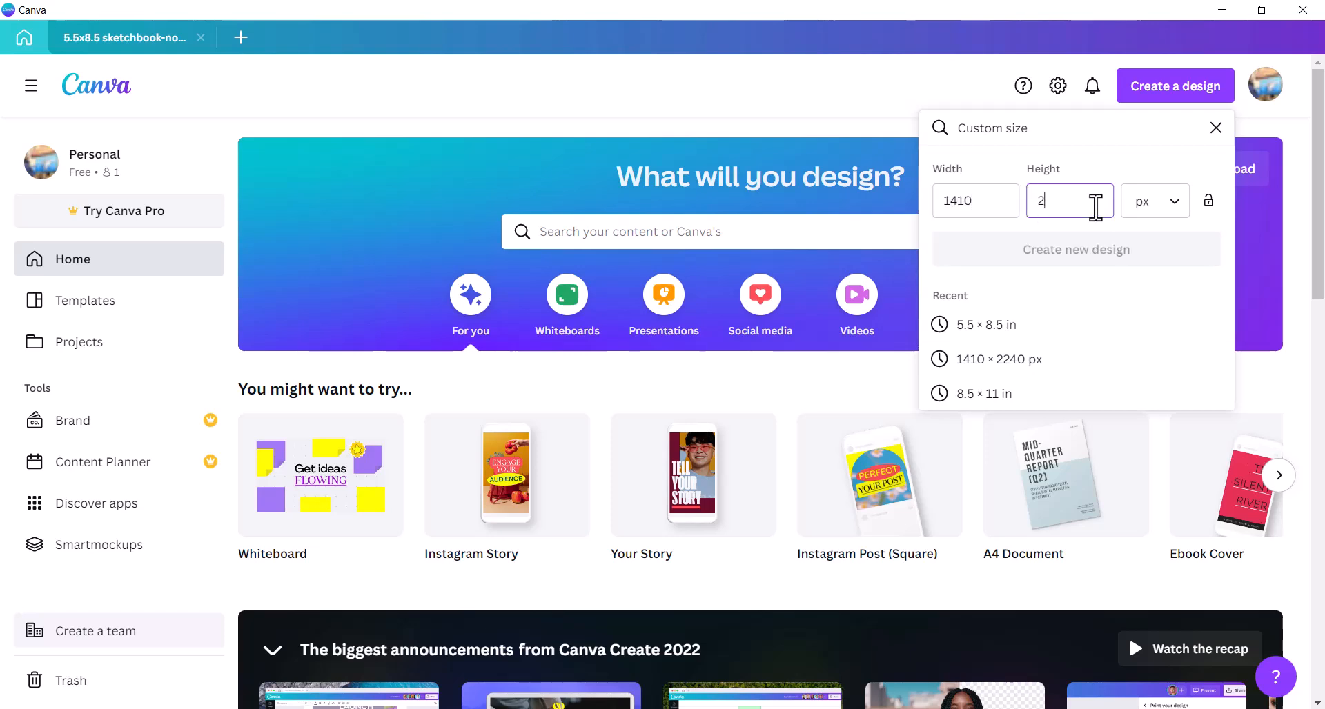
{"action": "type", "text": "240"}
{"action": "left_click", "coordinate": [1151, 261]}
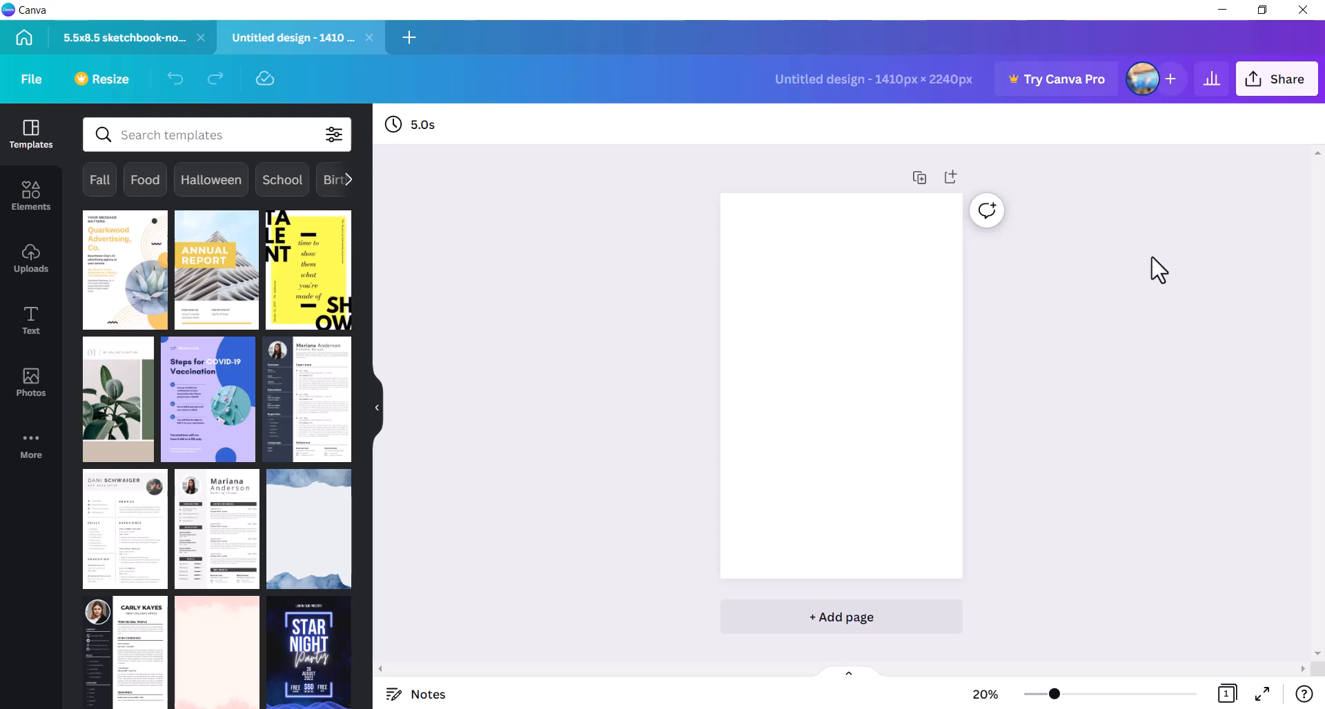
- Upload the downloaded picture animals-g0e2fc1058_1280 to the new design's image library
{"action": "left_click", "coordinate": [34, 266]}
{"action": "left_click", "coordinate": [172, 180]}
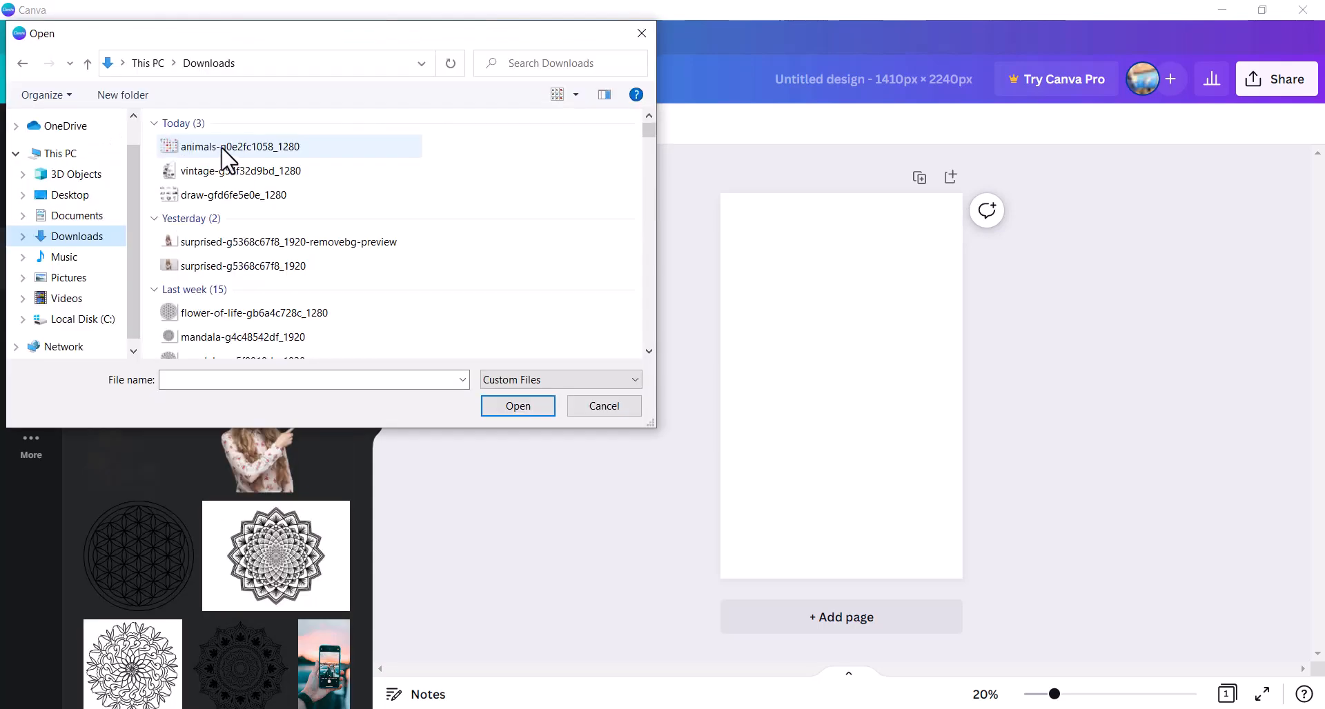
{"action": "double_click", "coordinate": [224, 147]}
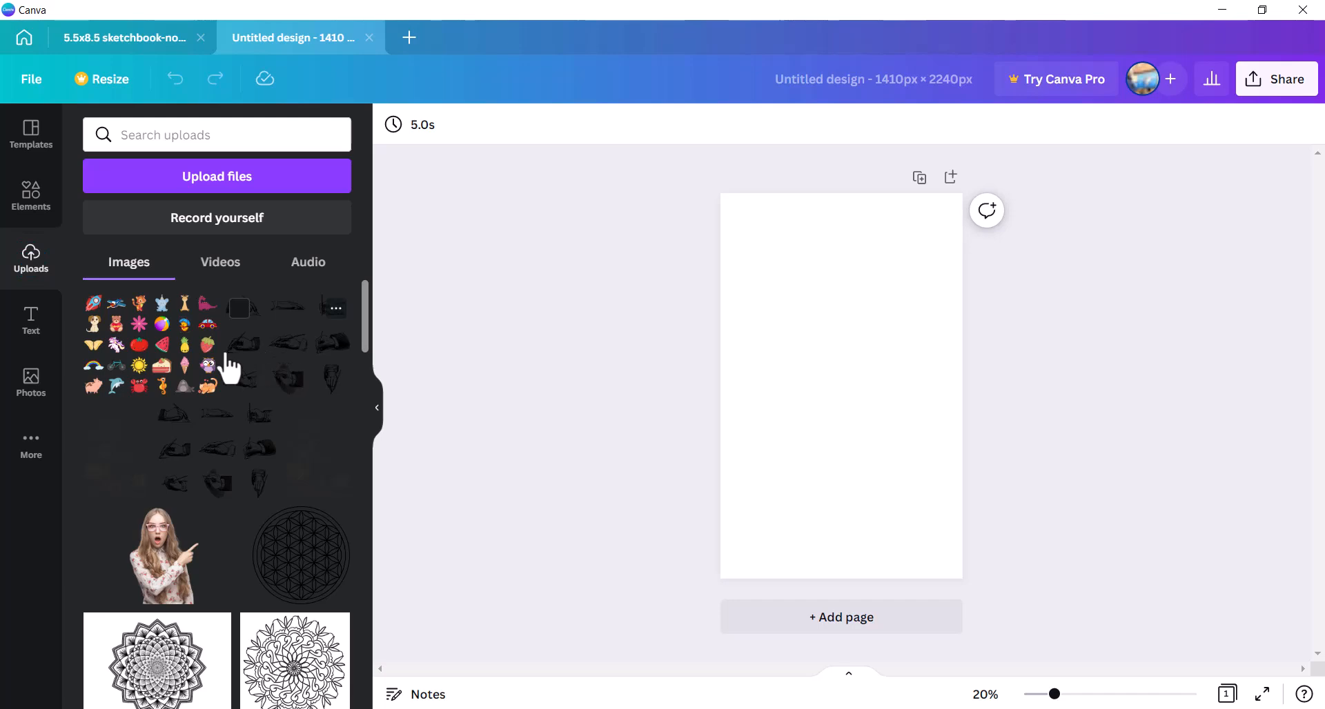
- Add the animals collection to the page, enlarge it to full page width and align it with the page's lower edge
{"action": "left_click", "coordinate": [160, 355]}
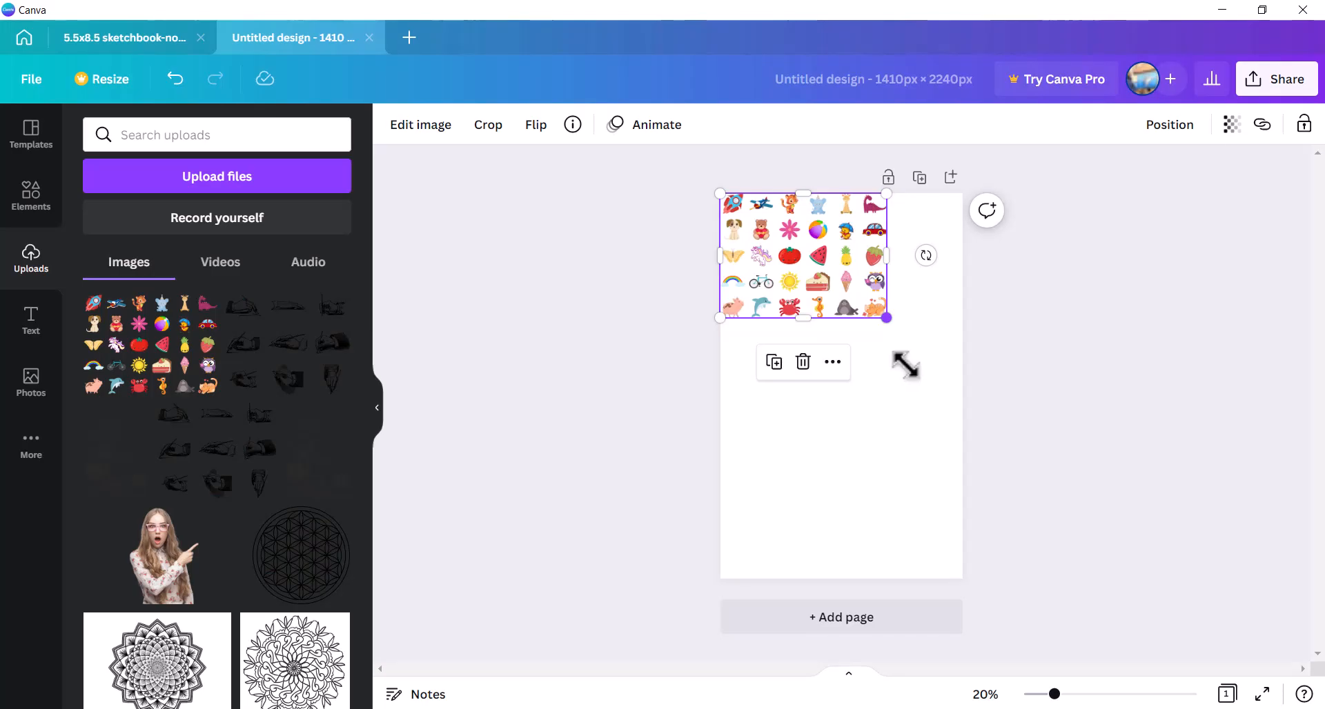
{"action": "left_click_drag", "start_coordinate": [905, 361], "coordinate": [937, 412]}
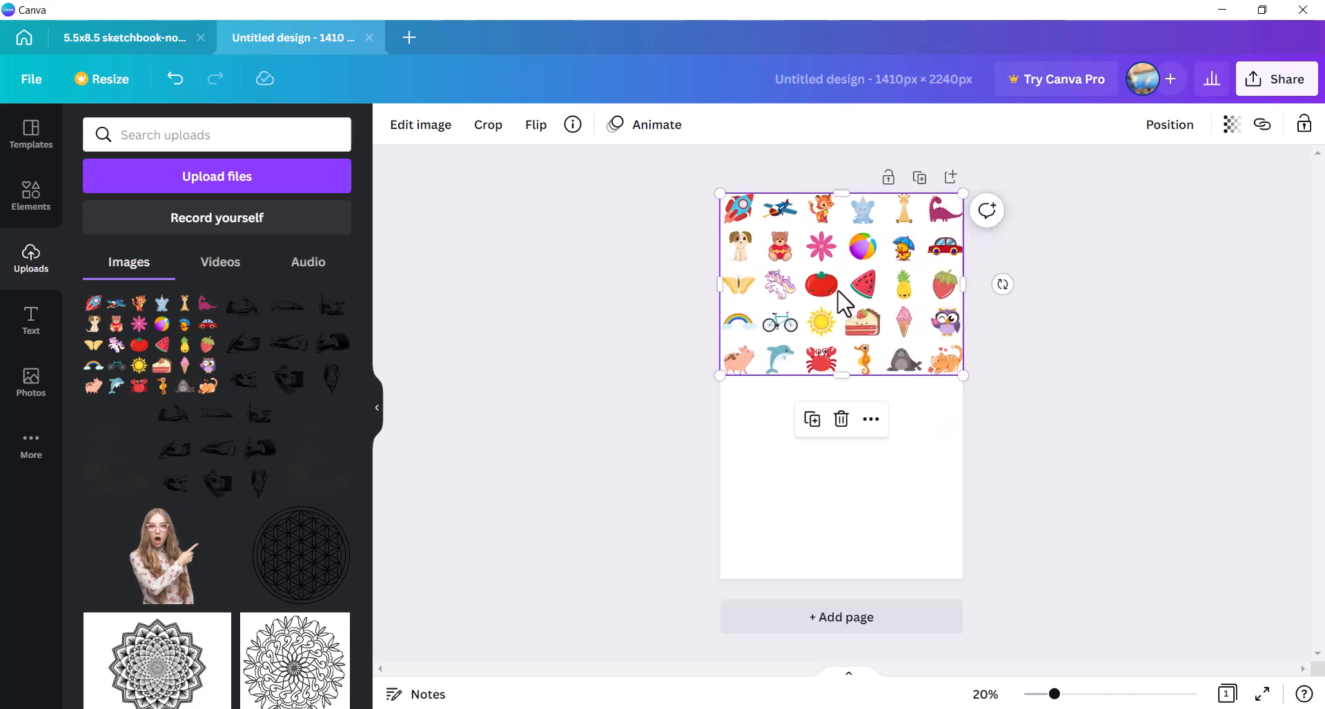
{"action": "left_click_drag", "start_coordinate": [846, 346], "coordinate": [845, 549]}
{"action": "left_click", "coordinate": [1042, 425]}
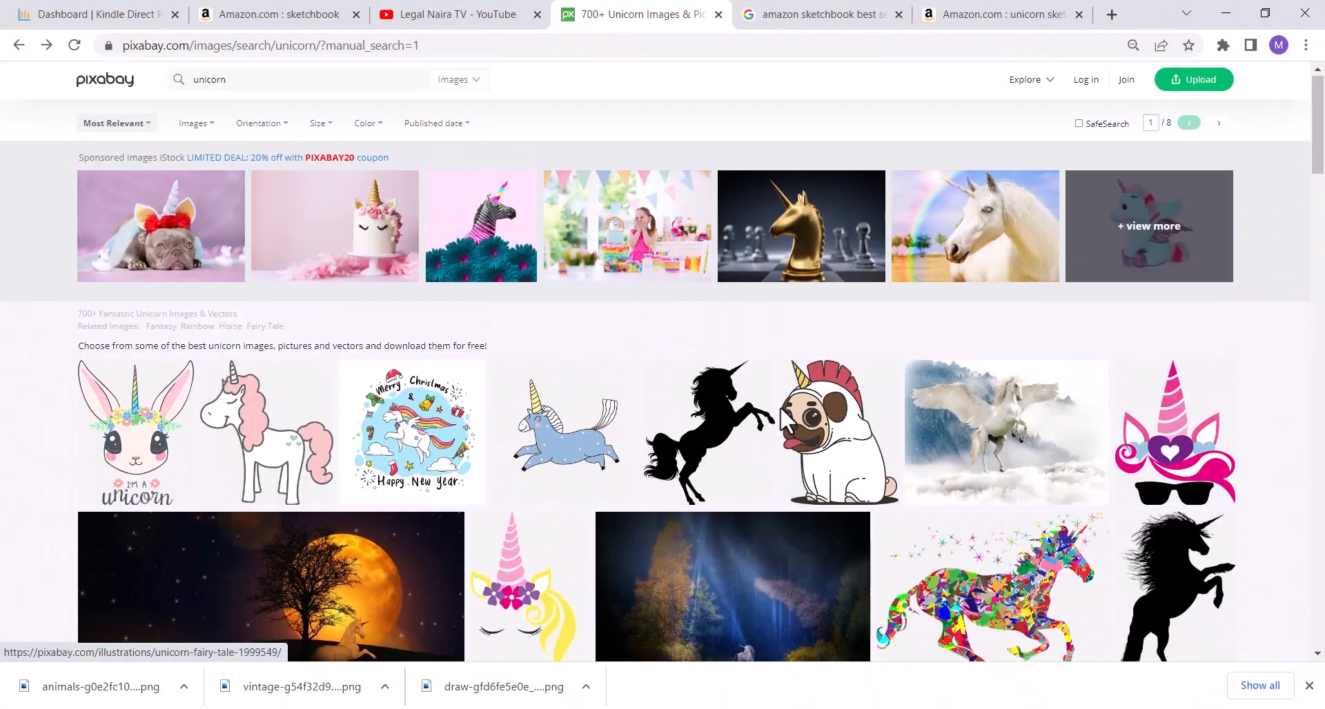
- Switch to Pixabay, look through the unicorn results and download the "I'm a unicorn" rabbit picture as a 1018×1280 PNG
{"action": "scroll", "coordinate": [780, 407], "scroll_direction": "down", "scroll_amount": 2}
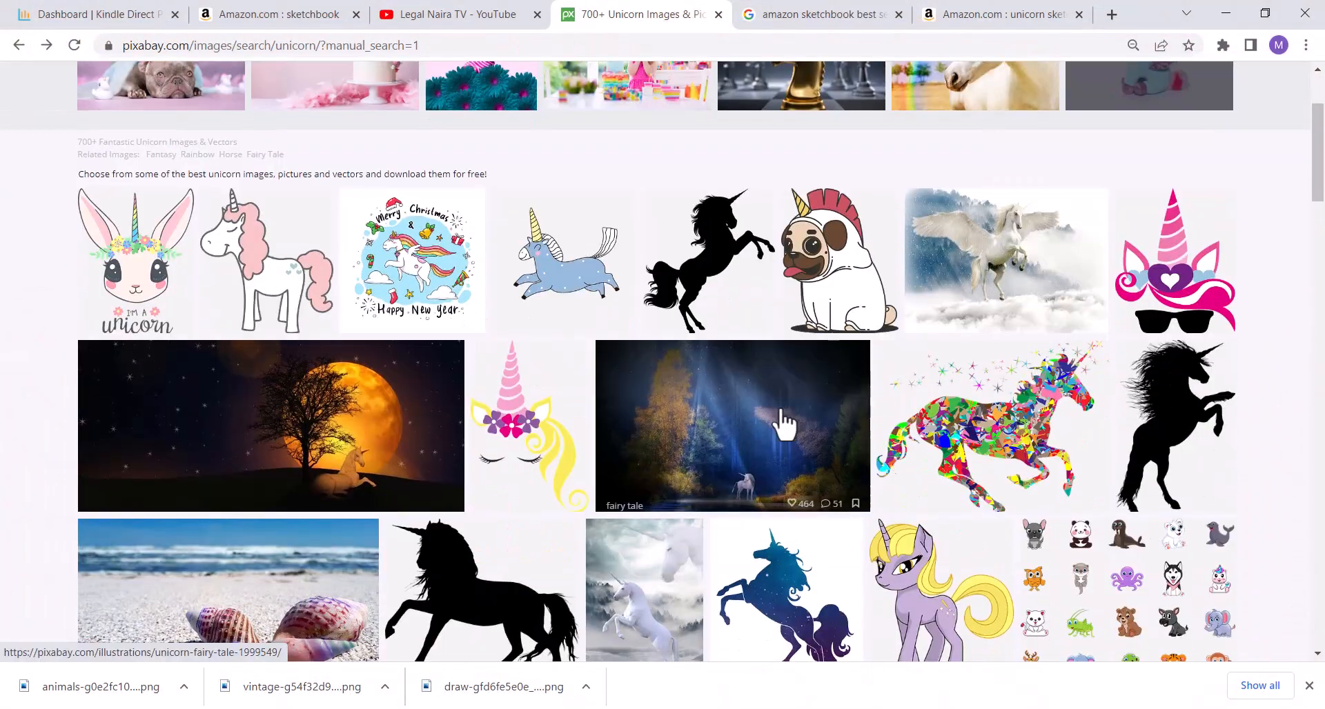
{"action": "scroll", "coordinate": [782, 421], "scroll_direction": "down", "scroll_amount": 1}
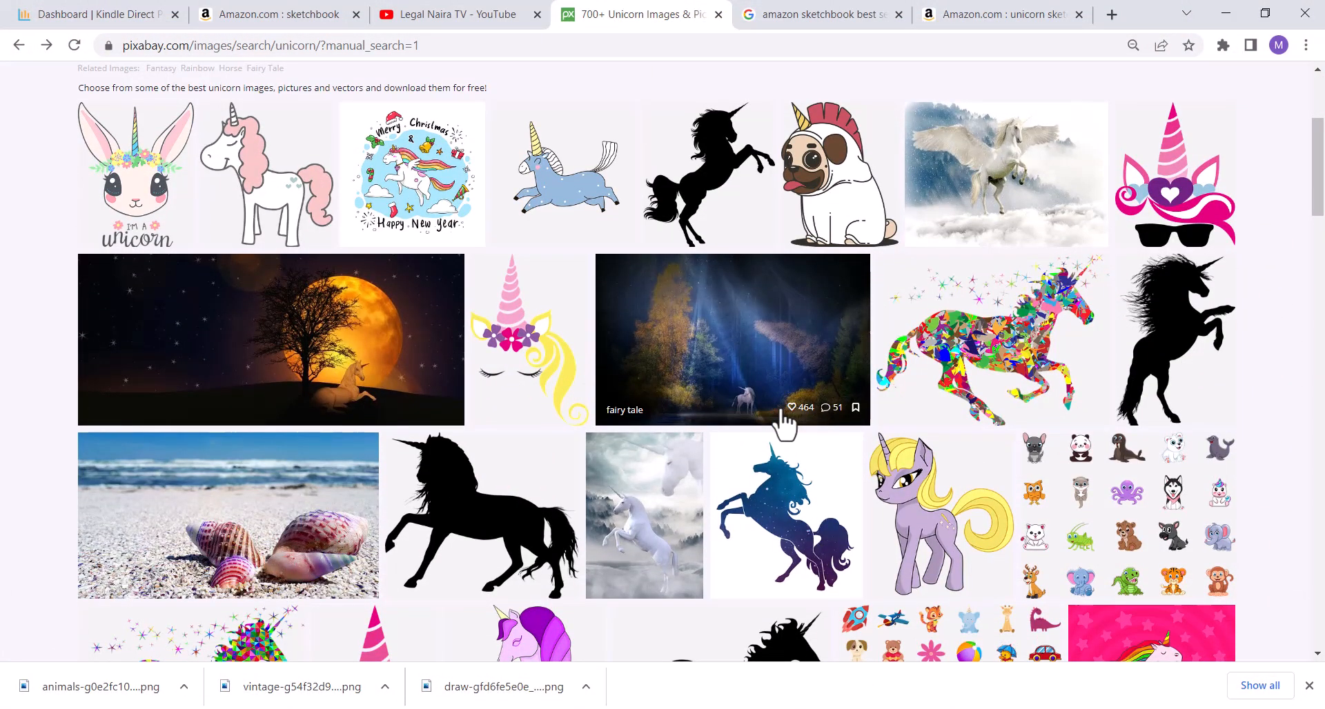
{"action": "scroll", "coordinate": [781, 421], "scroll_direction": "down", "scroll_amount": 15}
{"action": "scroll", "coordinate": [479, 428], "scroll_direction": "up", "scroll_amount": 3}
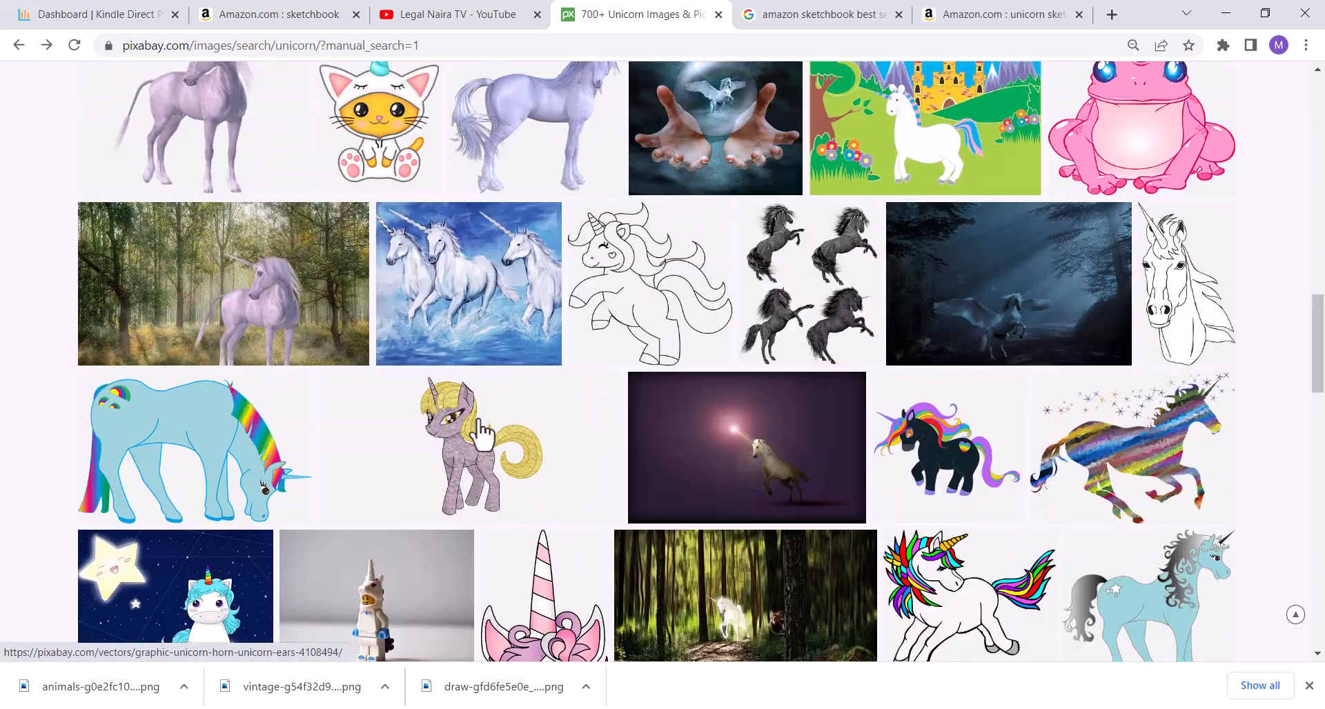
{"action": "scroll", "coordinate": [945, 421], "scroll_direction": "down", "scroll_amount": 2}
{"action": "left_click", "coordinate": [943, 428]}
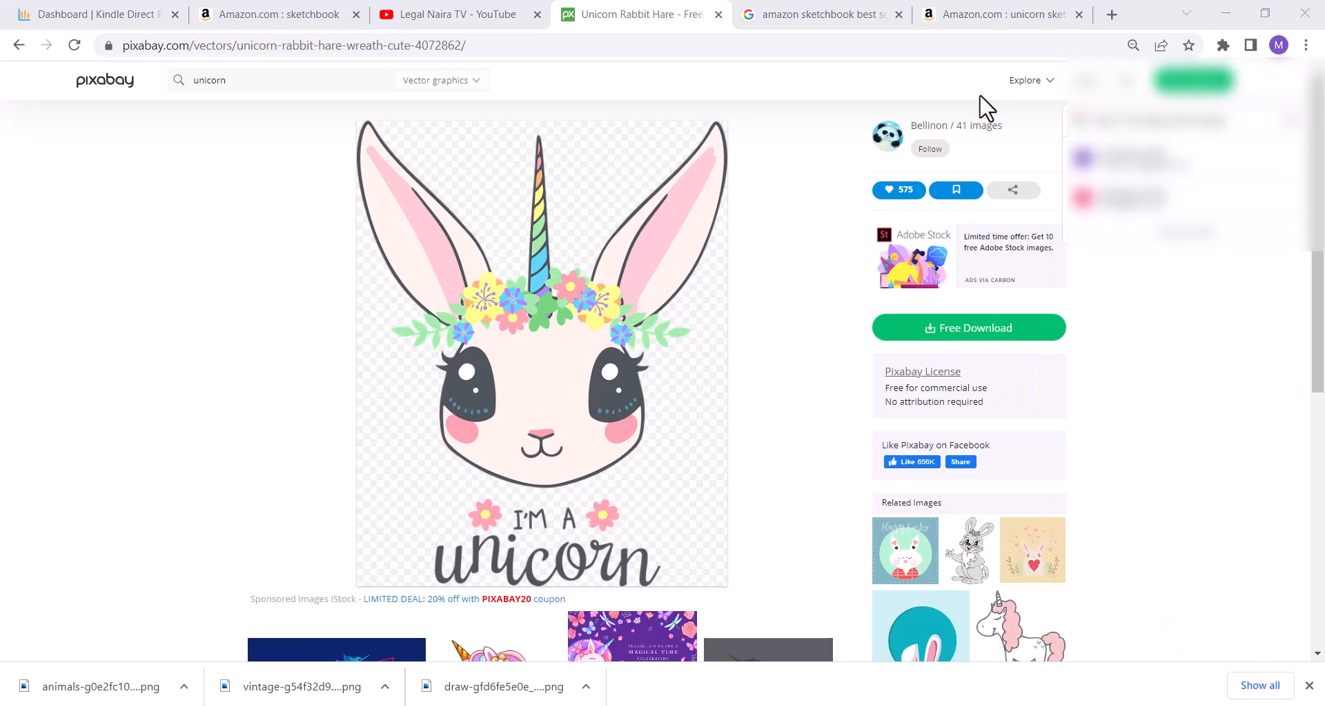
{"action": "left_click", "coordinate": [991, 330]}
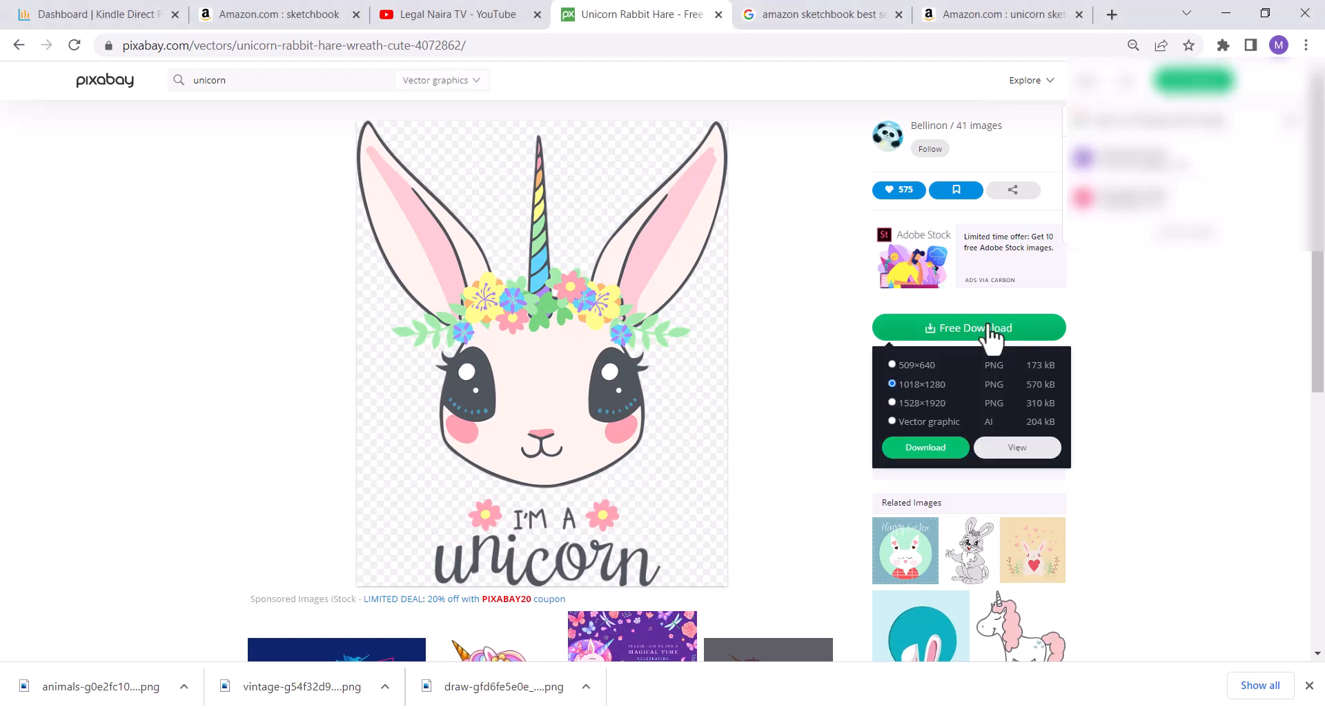
{"action": "left_click", "coordinate": [925, 449]}
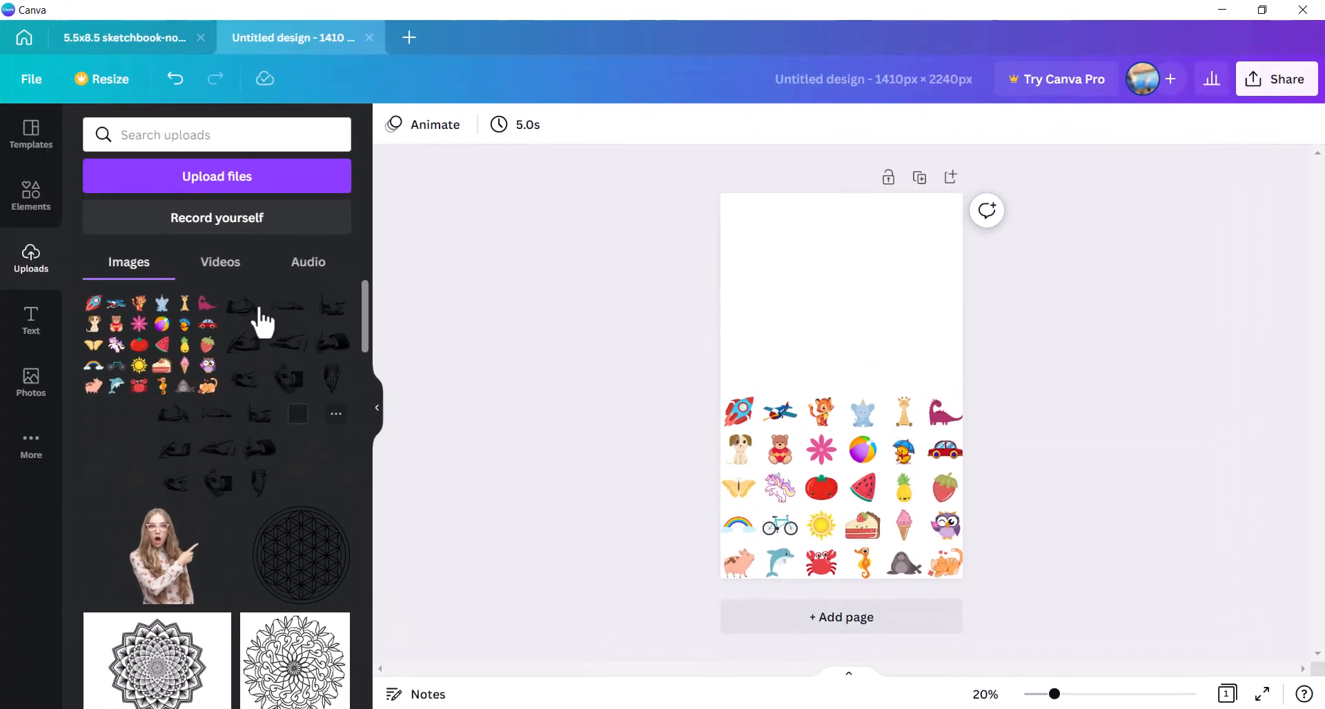
- Upload the unicorn rabbit picture to Canva and place it, scaled to fit, centred above the animals collection
{"action": "left_click", "coordinate": [222, 179]}
{"action": "left_click", "coordinate": [246, 147]}
{"action": "double_click", "coordinate": [246, 147]}
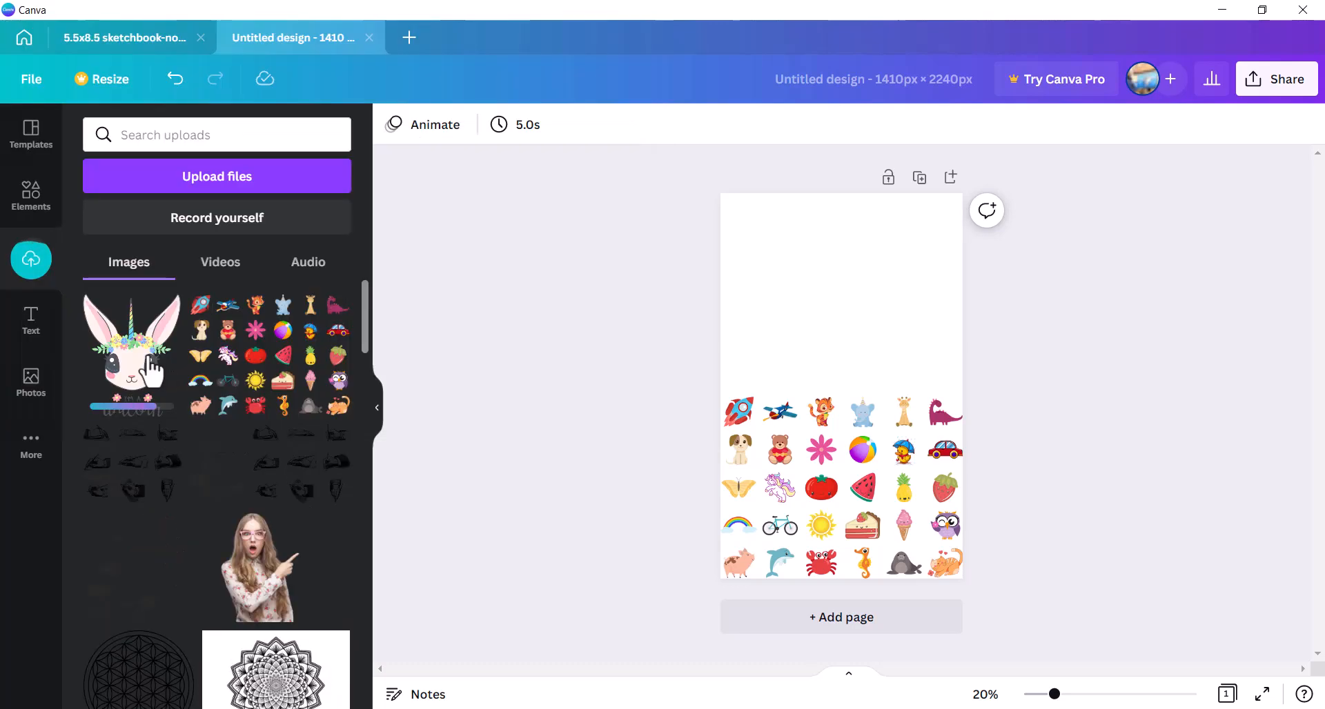
{"action": "left_click_drag", "start_coordinate": [836, 356], "coordinate": [837, 274]}
{"action": "left_click_drag", "start_coordinate": [920, 401], "coordinate": [910, 376]}
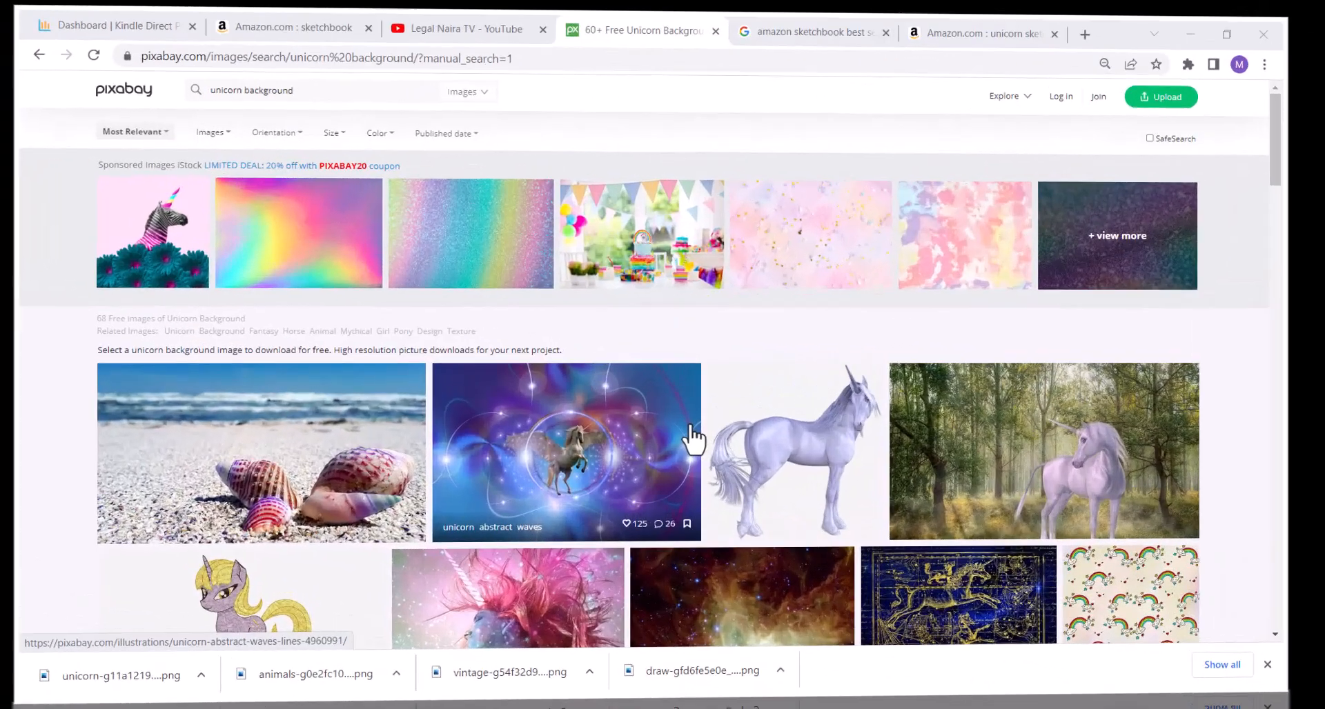
- Look through Pixabay's "unicorn background" results and download the repeating rainbow pattern with clouds and stars
{"action": "scroll", "coordinate": [693, 441], "scroll_direction": "down", "scroll_amount": 3}
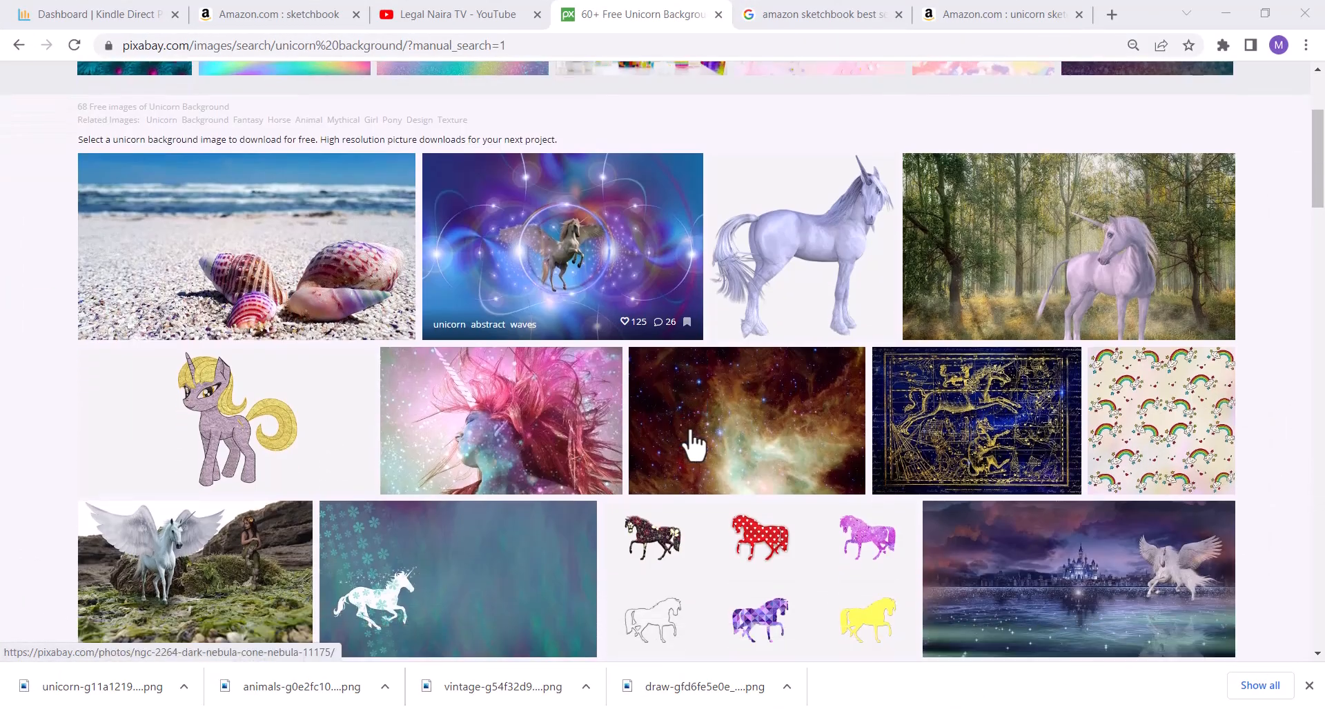
{"action": "scroll", "coordinate": [693, 445], "scroll_direction": "down", "scroll_amount": 5}
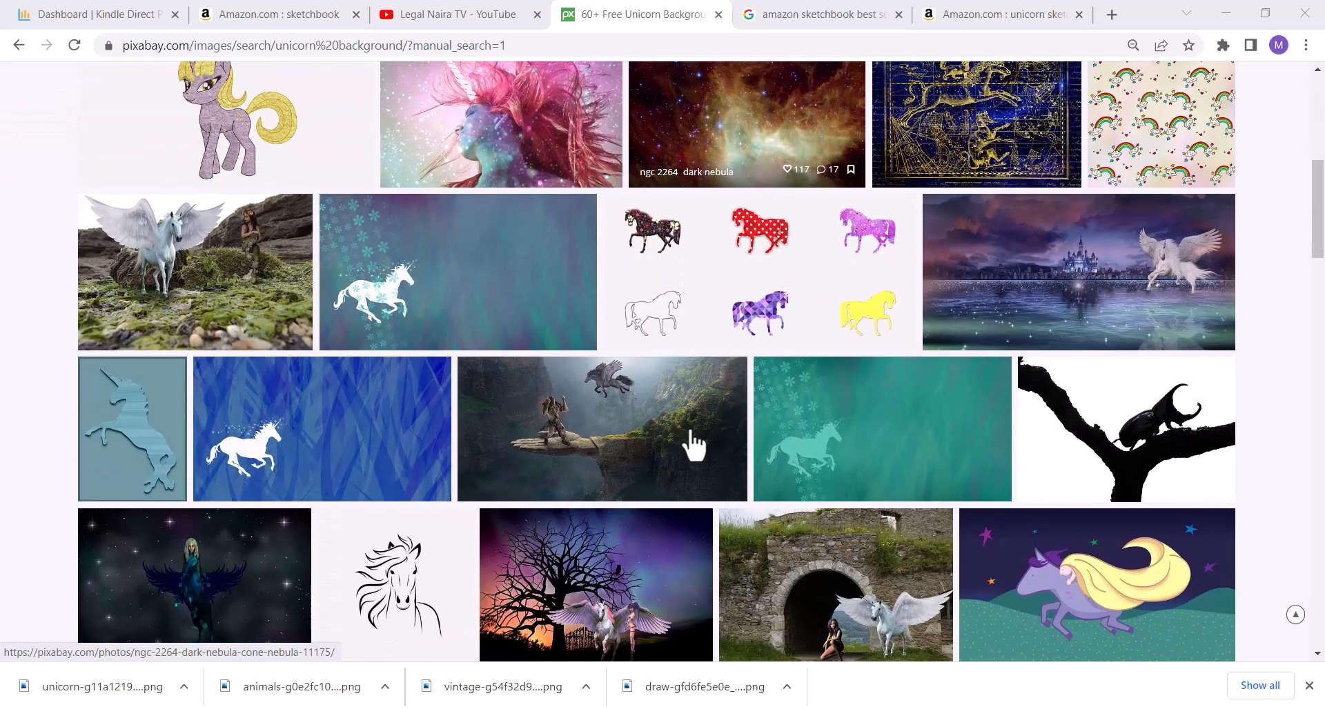
{"action": "scroll", "coordinate": [690, 444], "scroll_direction": "down", "scroll_amount": 3}
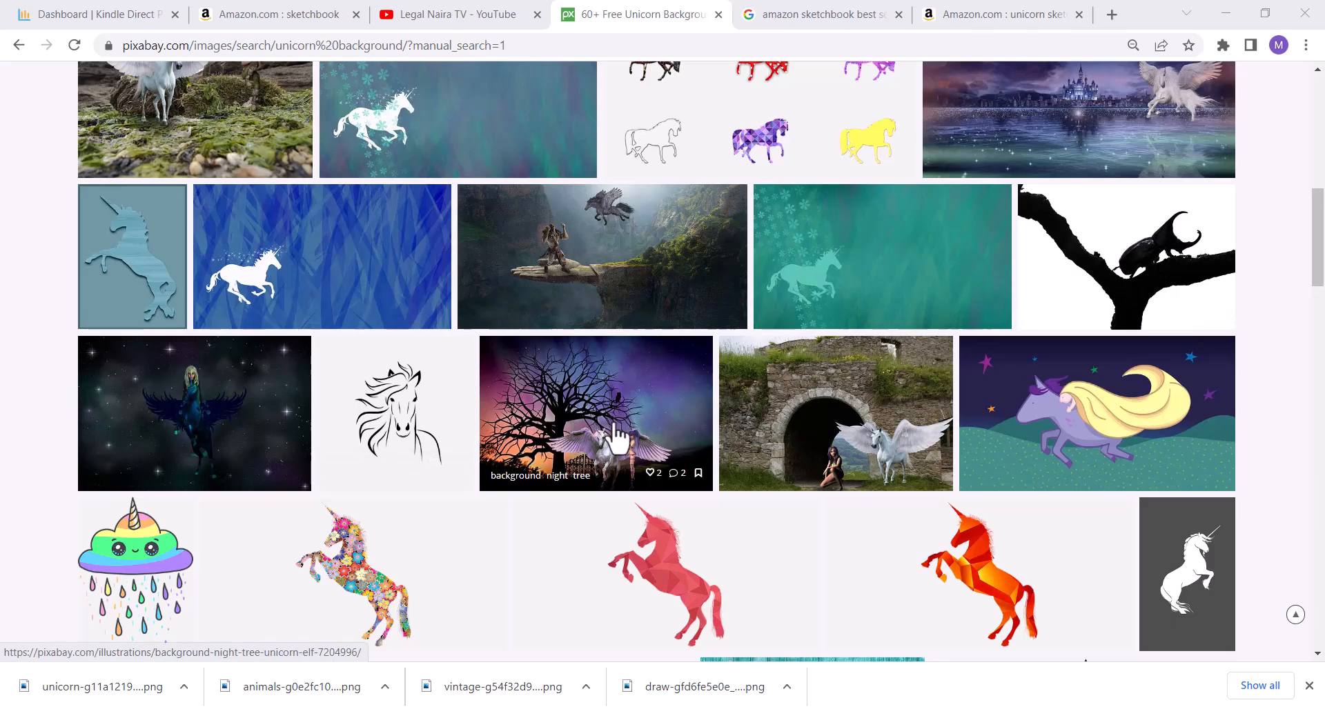
{"action": "scroll", "coordinate": [616, 441], "scroll_direction": "down", "scroll_amount": 7}
{"action": "scroll", "coordinate": [666, 450], "scroll_direction": "down", "scroll_amount": 6}
{"action": "scroll", "coordinate": [668, 441], "scroll_direction": "up", "scroll_amount": 10}
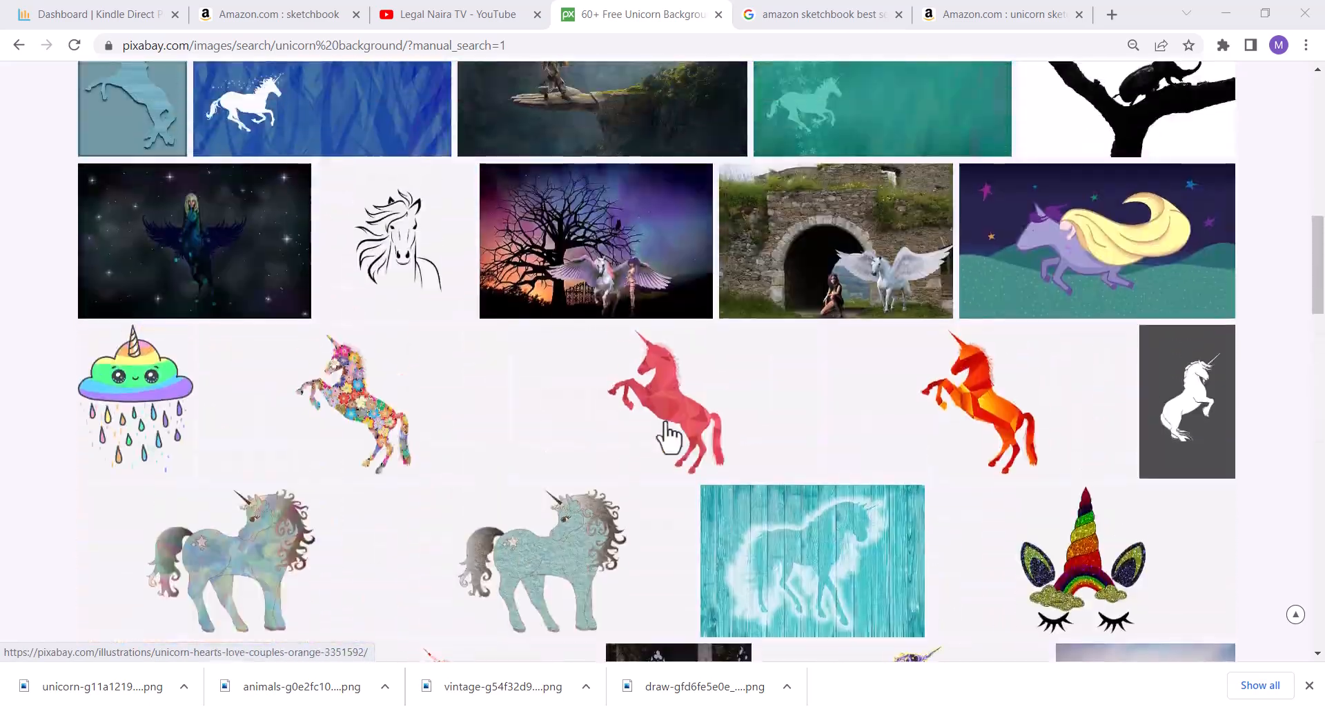
{"action": "scroll", "coordinate": [666, 441], "scroll_direction": "up", "scroll_amount": 2}
{"action": "scroll", "coordinate": [666, 439], "scroll_direction": "up", "scroll_amount": 4}
{"action": "scroll", "coordinate": [733, 414], "scroll_direction": "up", "scroll_amount": 3}
{"action": "scroll", "coordinate": [736, 416], "scroll_direction": "down", "scroll_amount": 6}
{"action": "scroll", "coordinate": [736, 419], "scroll_direction": "down", "scroll_amount": 10}
{"action": "scroll", "coordinate": [1159, 355], "scroll_direction": "up", "scroll_amount": 15}
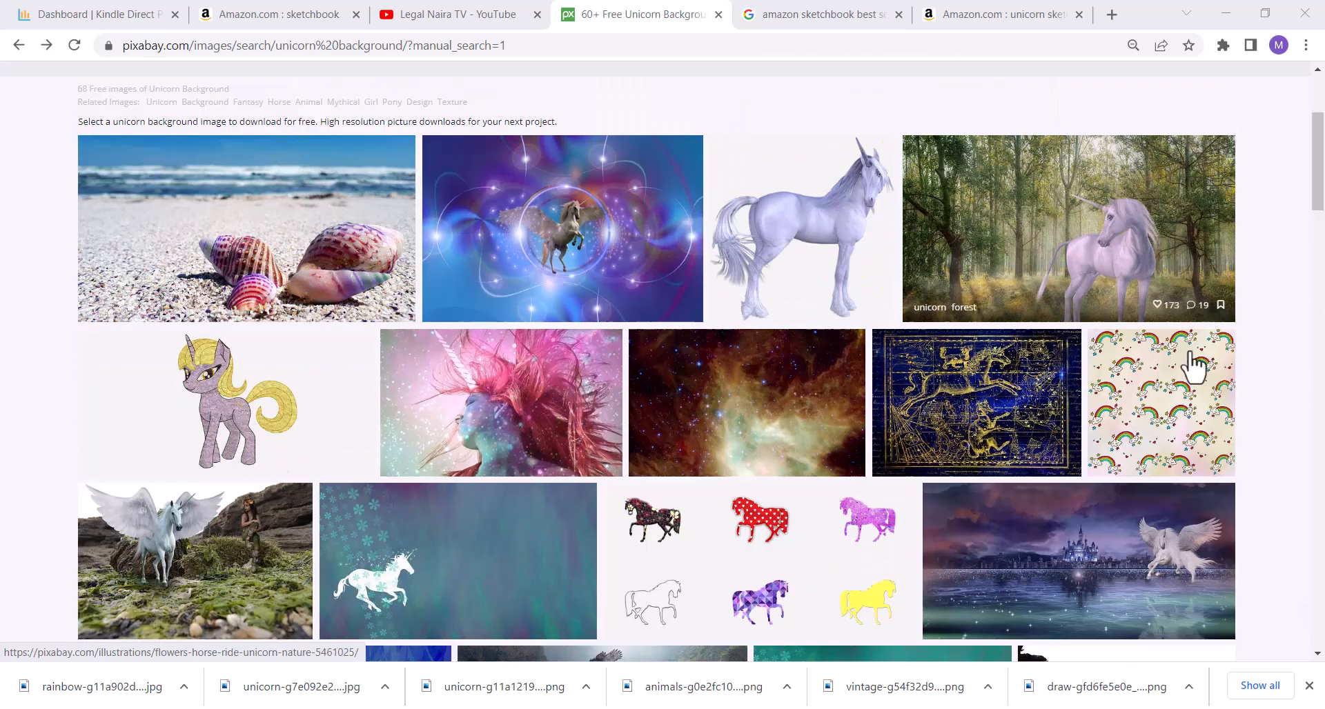
{"action": "left_click", "coordinate": [1162, 400]}
{"action": "left_click", "coordinate": [966, 330]}
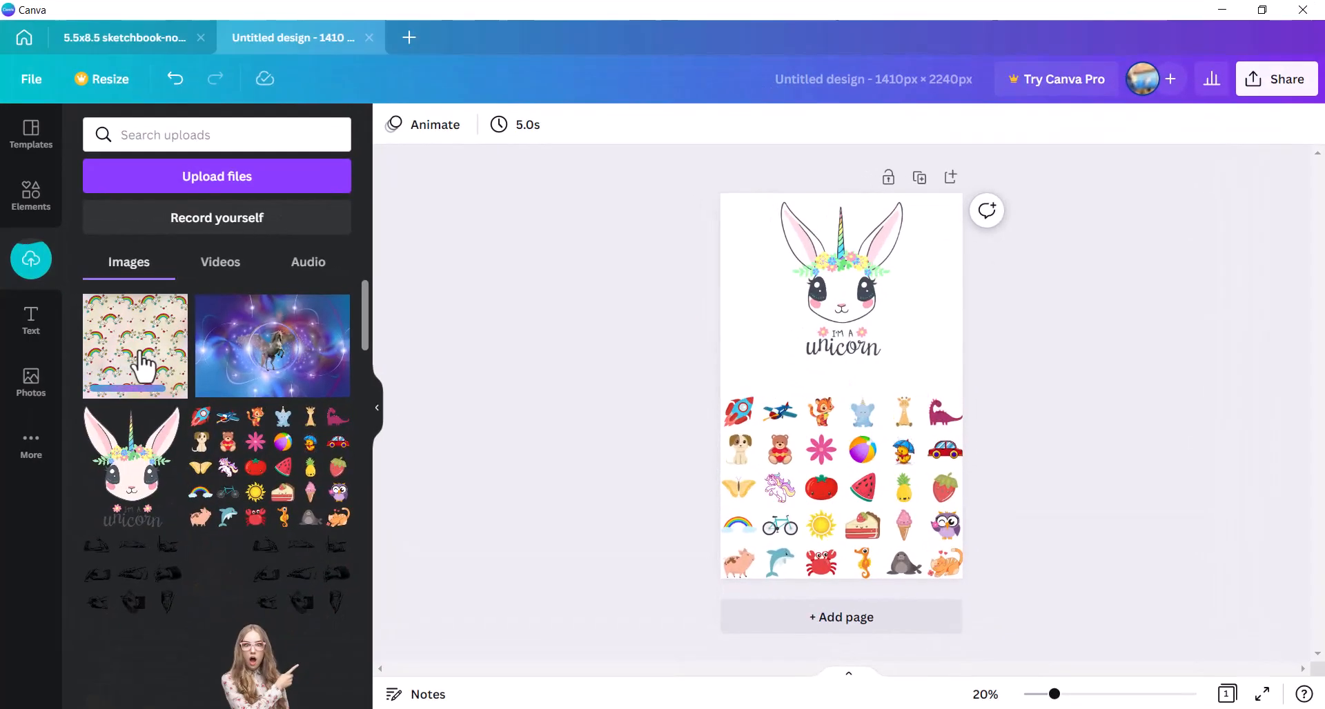
- Fill the whole Canva page with the uploaded rainbow pattern as a faded background behind the other pictures
{"action": "left_click_drag", "start_coordinate": [142, 365], "coordinate": [860, 577]}
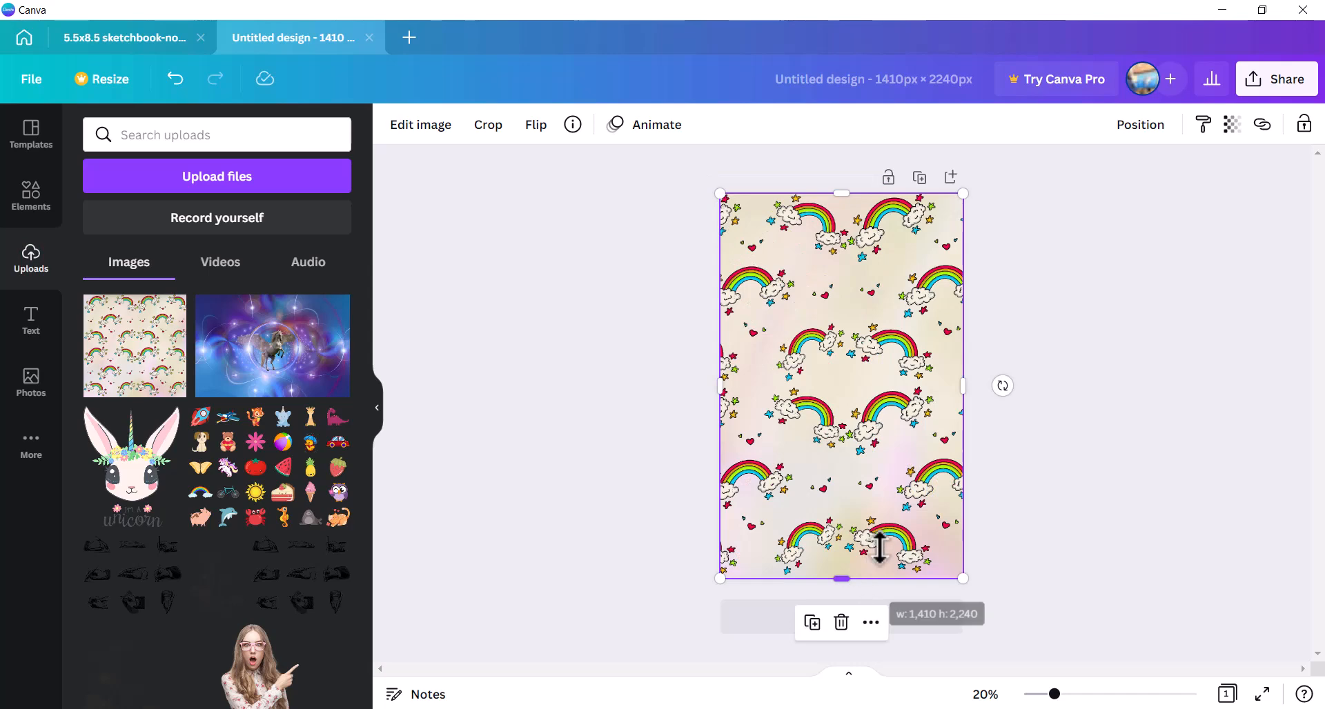
{"action": "right_click", "coordinate": [877, 283]}
{"action": "left_click", "coordinate": [991, 414]}
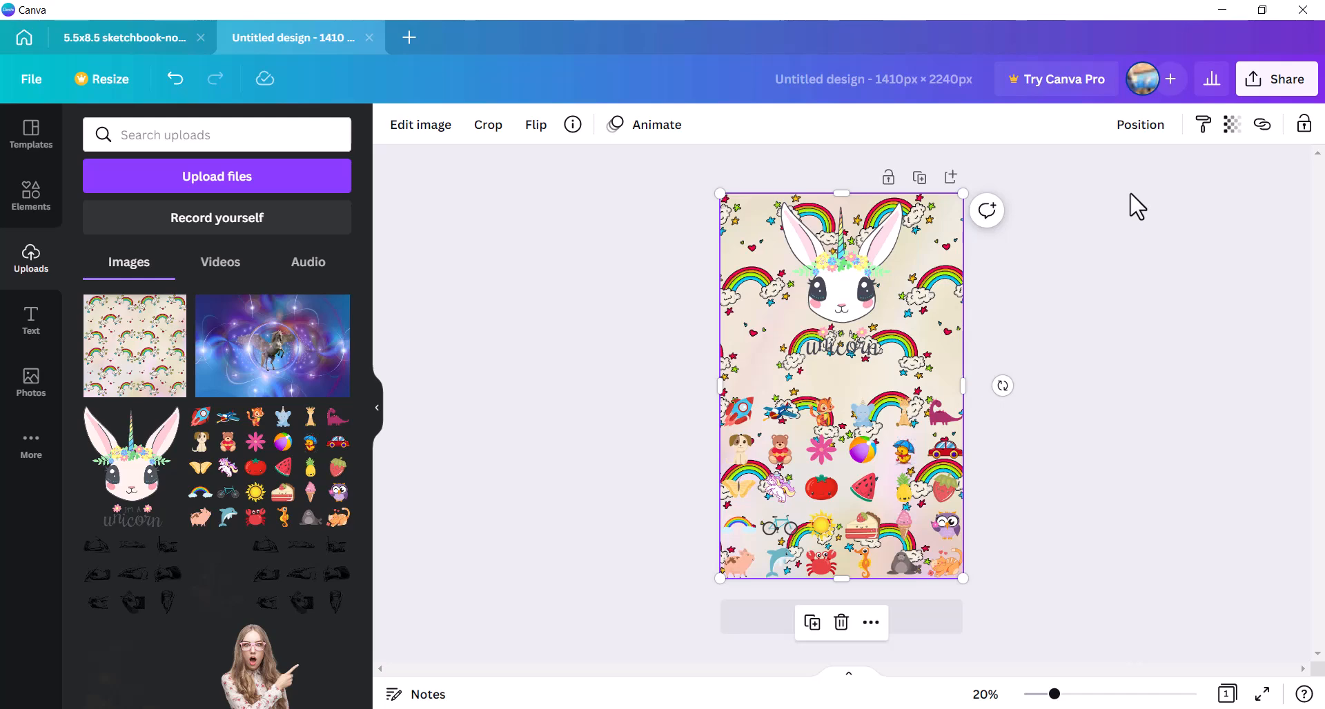
{"action": "left_click", "coordinate": [1232, 124]}
{"action": "left_click_drag", "start_coordinate": [1221, 197], "coordinate": [1100, 396]}
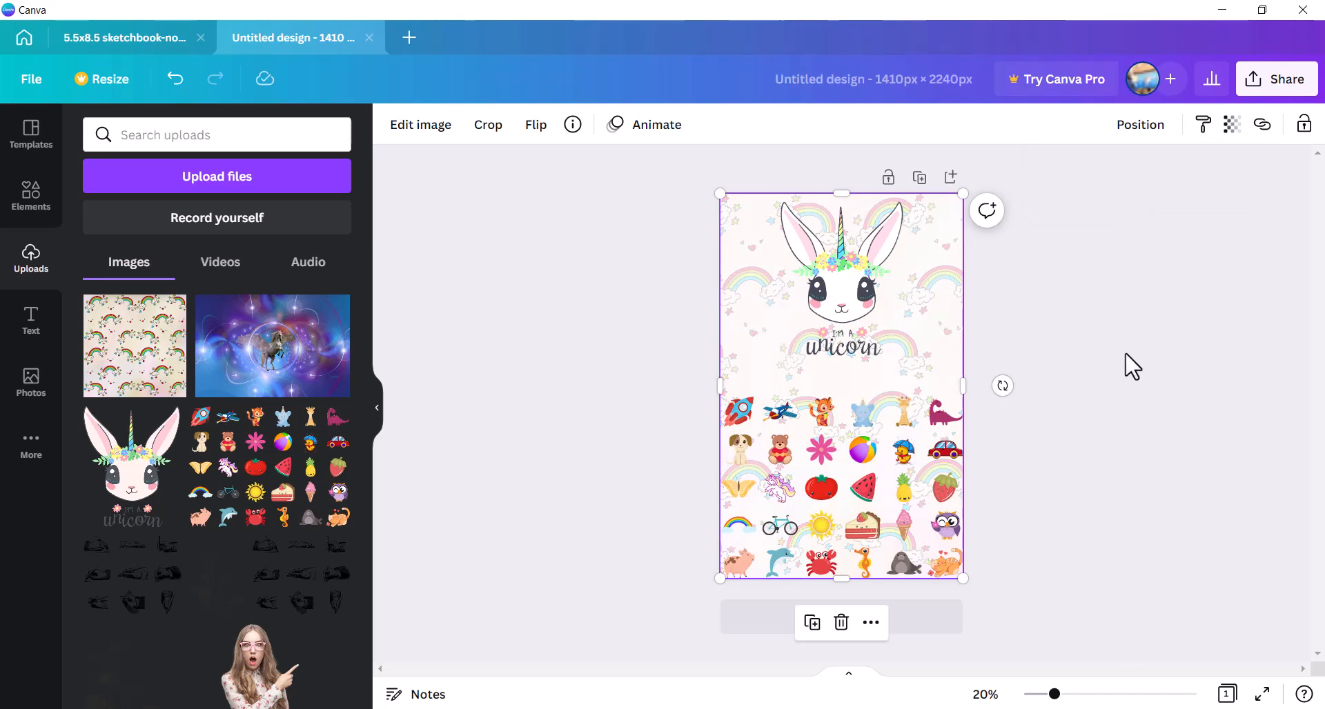
- Add the title "Sketchbook" in the Brusher "Merry Christmas!" text style, enlarged and centred just below the word "unicorn"
{"action": "left_click", "coordinate": [30, 323]}
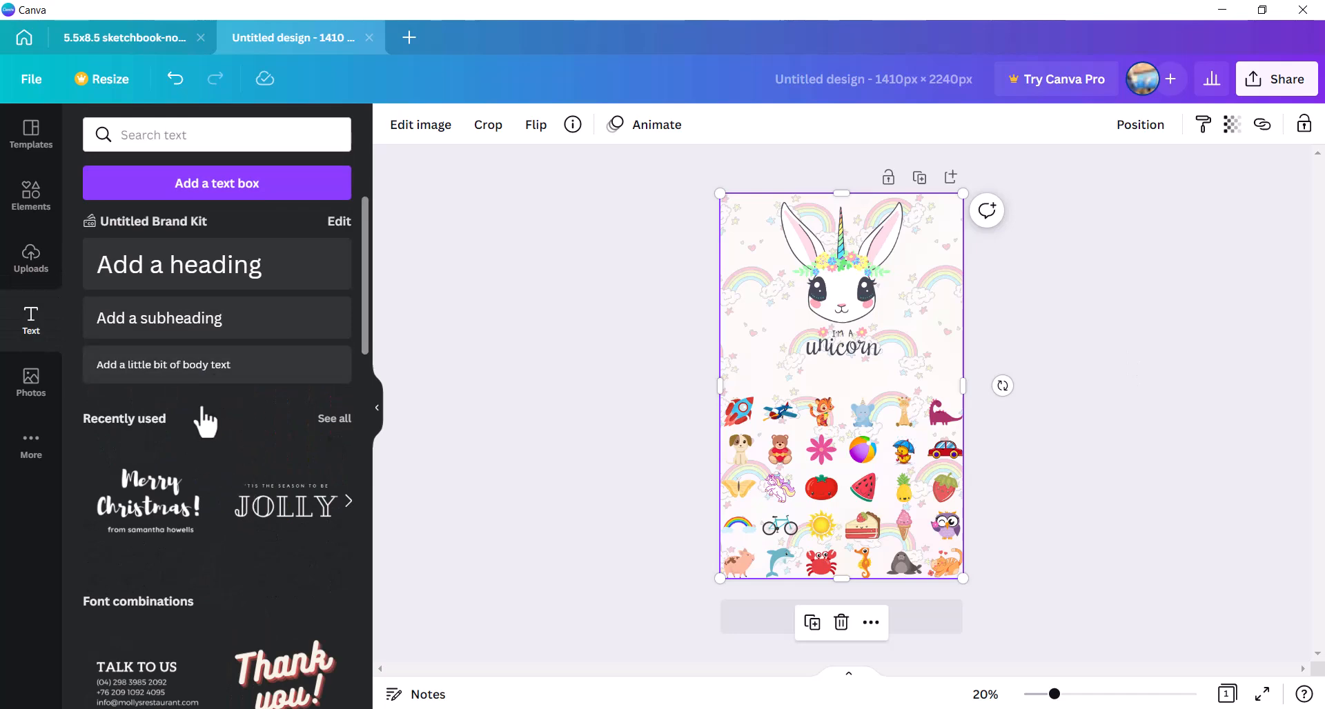
{"action": "left_click_drag", "start_coordinate": [171, 495], "coordinate": [897, 424]}
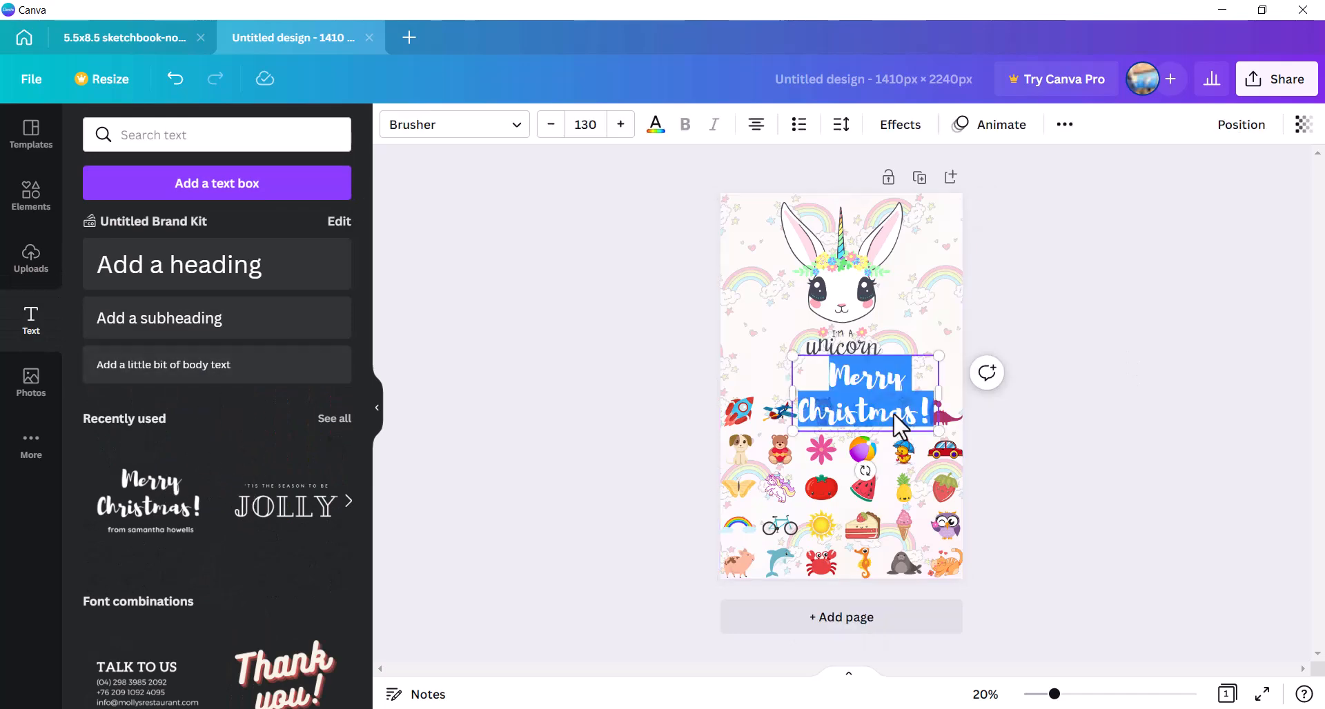
{"action": "type", "text": "Sketchbook"}
{"action": "left_click_drag", "start_coordinate": [939, 376], "coordinate": [992, 337]}
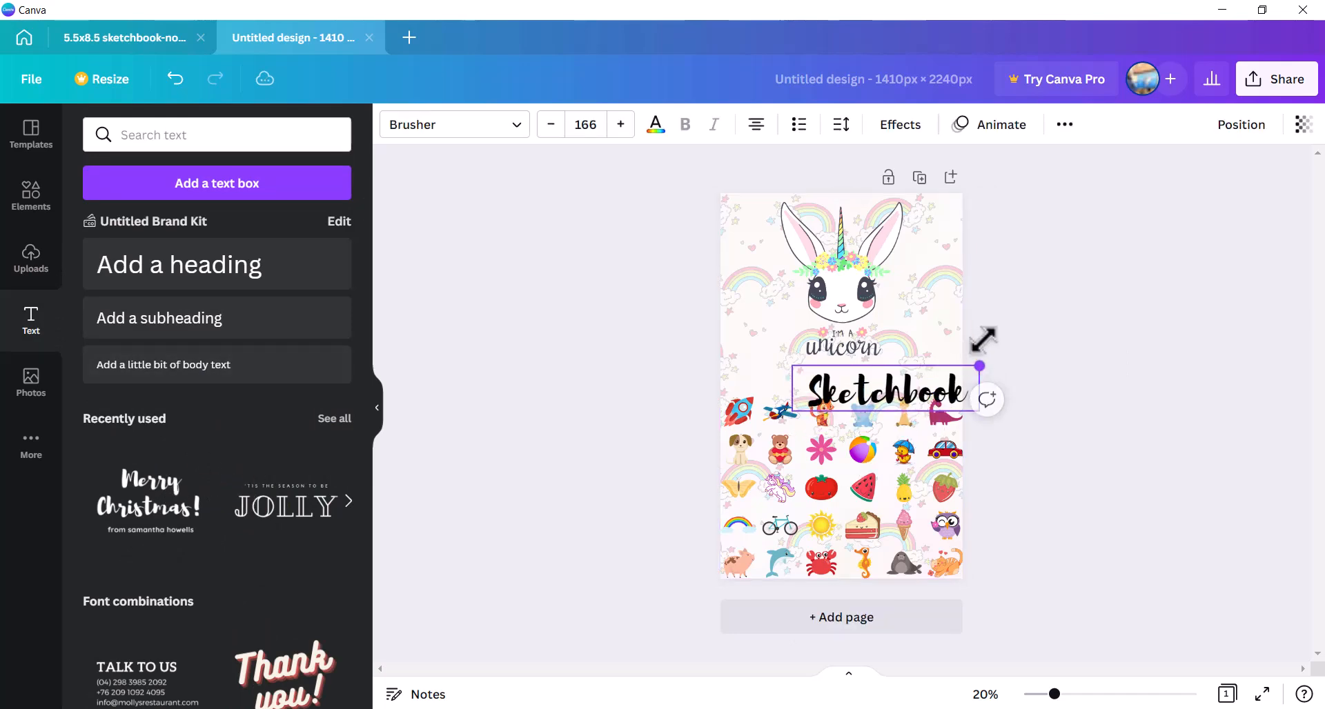
{"action": "mouse_move", "coordinate": [908, 455]}
{"action": "left_mouse_down"}
{"action": "mouse_move", "coordinate": [864, 452]}
{"action": "mouse_move", "coordinate": [866, 439]}
{"action": "left_mouse_up"}
{"action": "left_click", "coordinate": [1068, 412]}
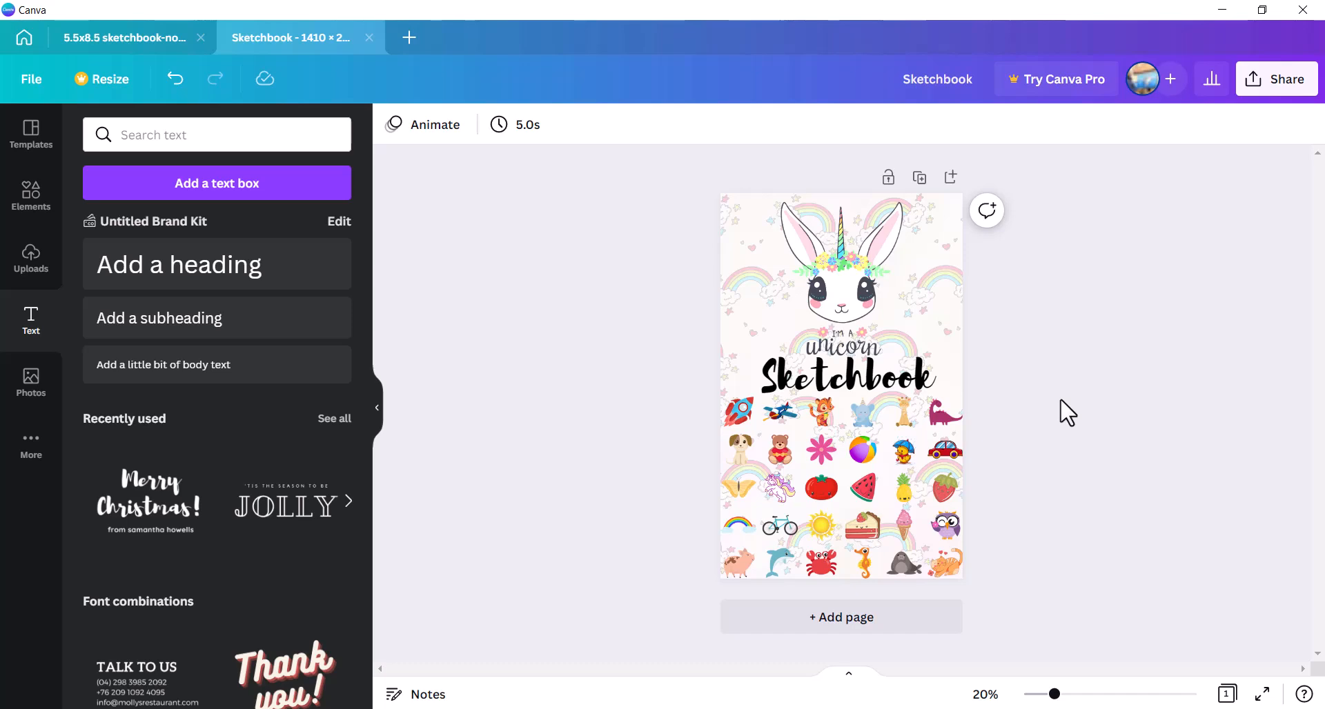
- Download the finished Sketchbook cover as a JPG image
{"action": "left_click", "coordinate": [1274, 84]}
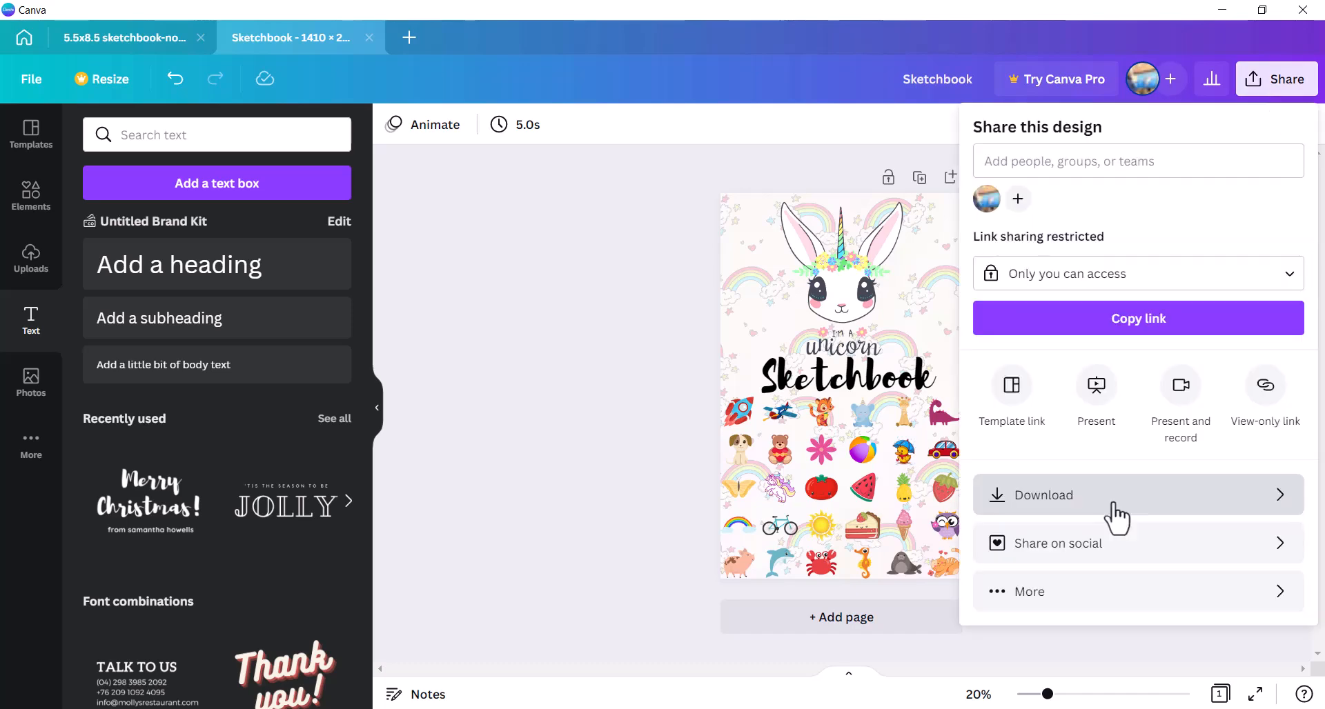
{"action": "left_click", "coordinate": [1116, 518]}
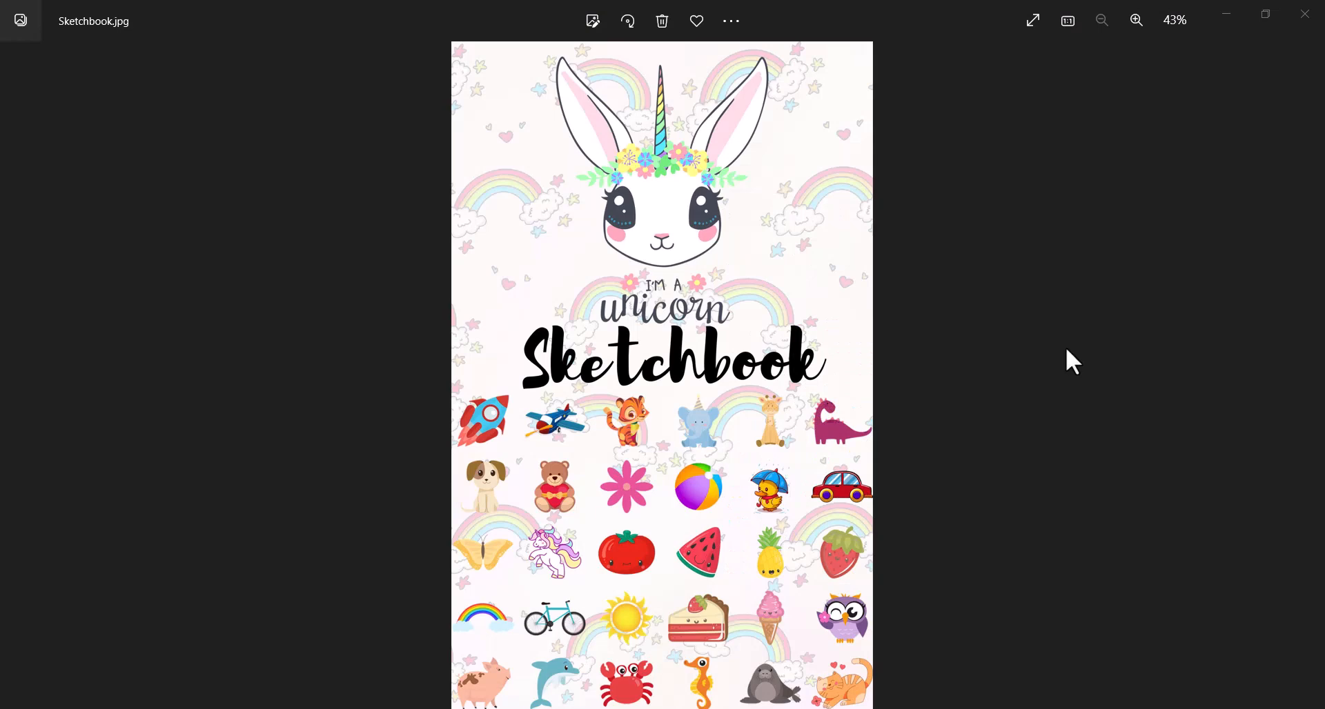